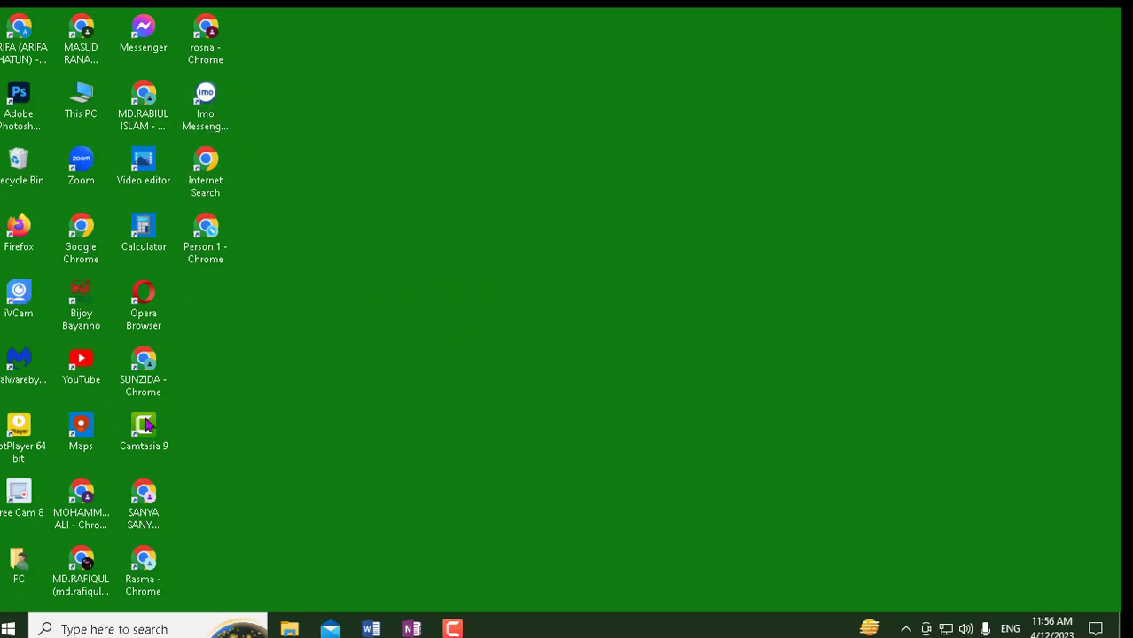
- Launch Google Chrome from its desktop shortcut
double_click(88, 271)
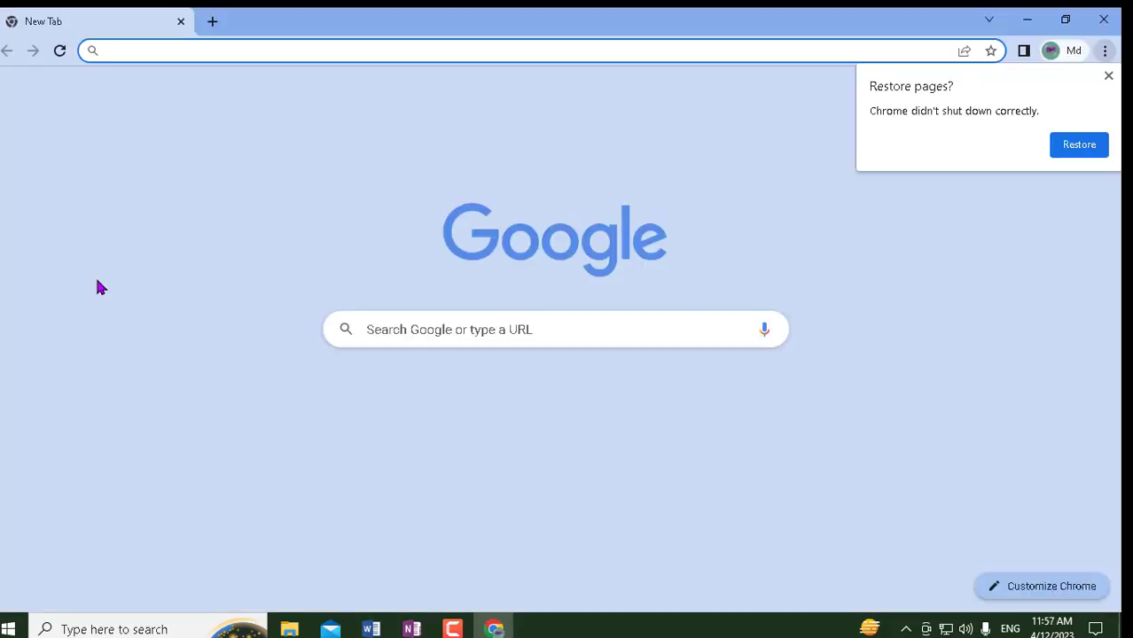
- Go to canva.com from the Google search box
click(537, 334)
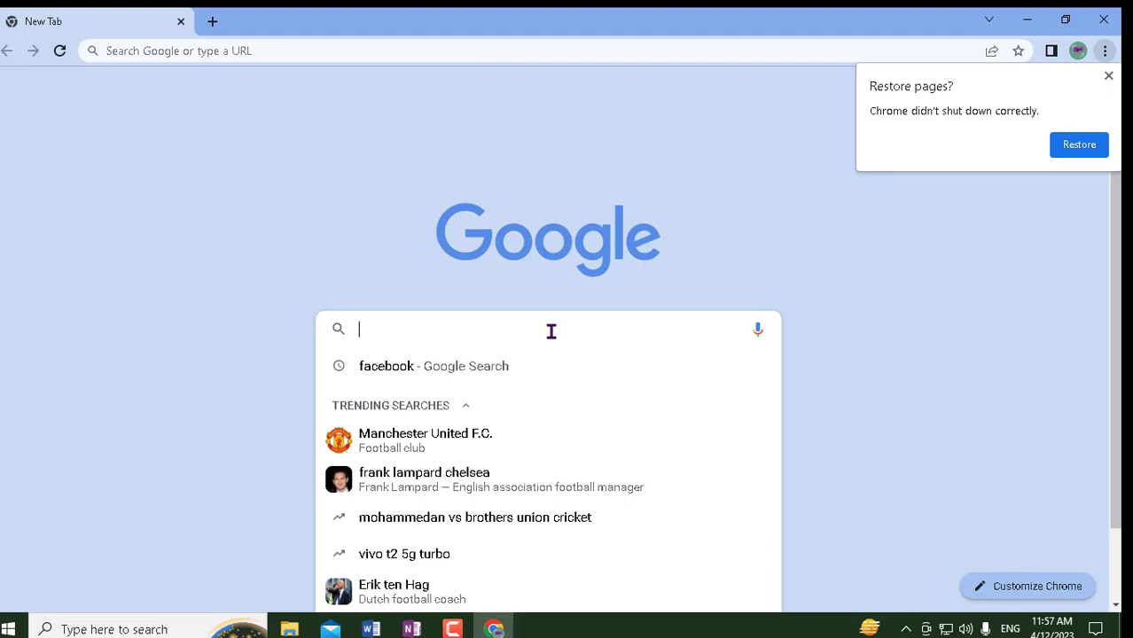
text(canva)
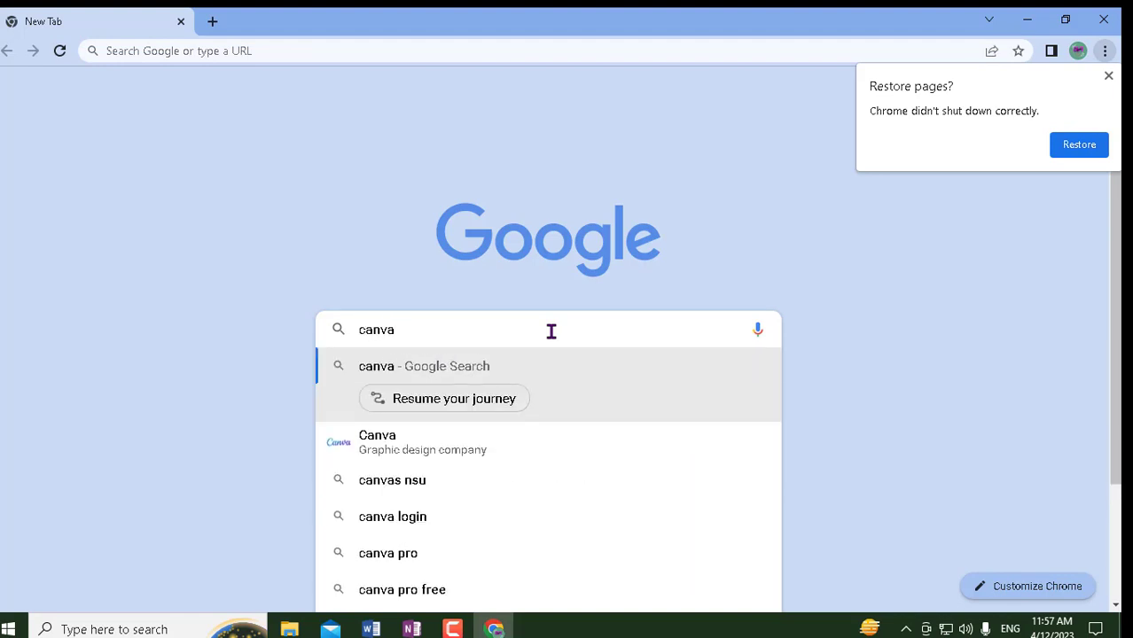
text(.com)
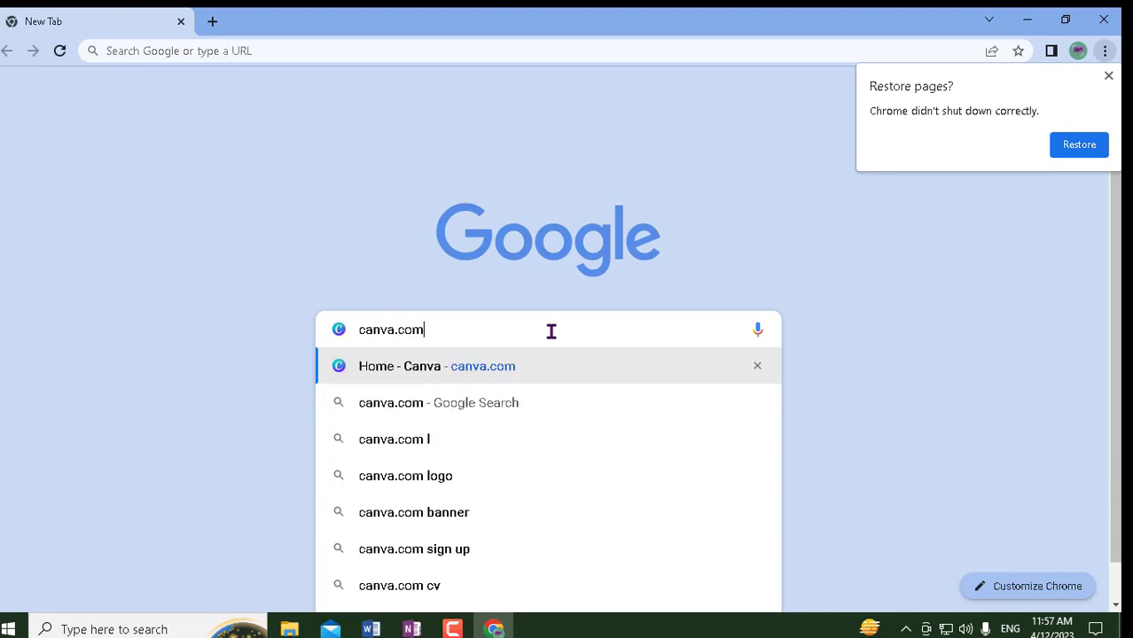
key(Return)
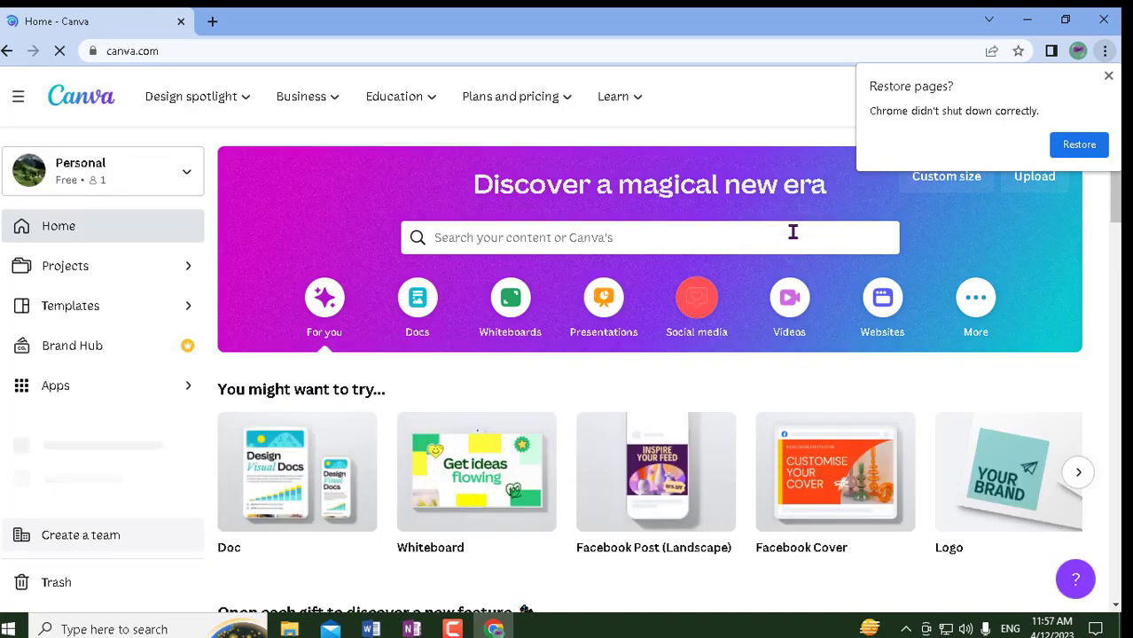
- Dismiss Chrome's 'Restore pages?' notice and look over the Canva home page suggestions
click(1108, 76)
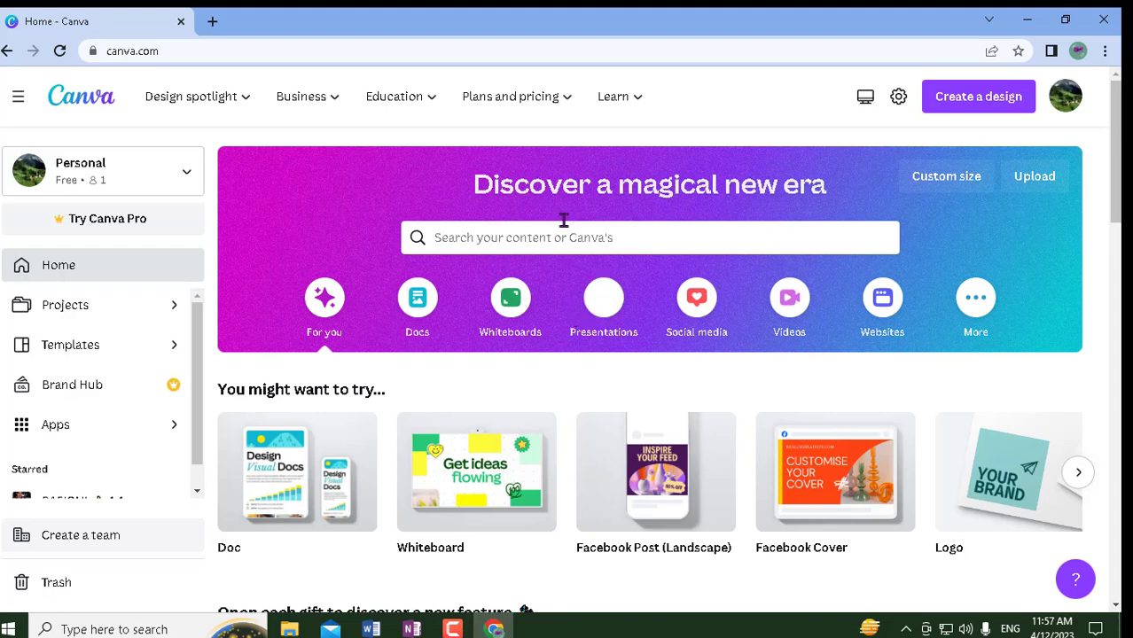
mouse_move(469, 125)
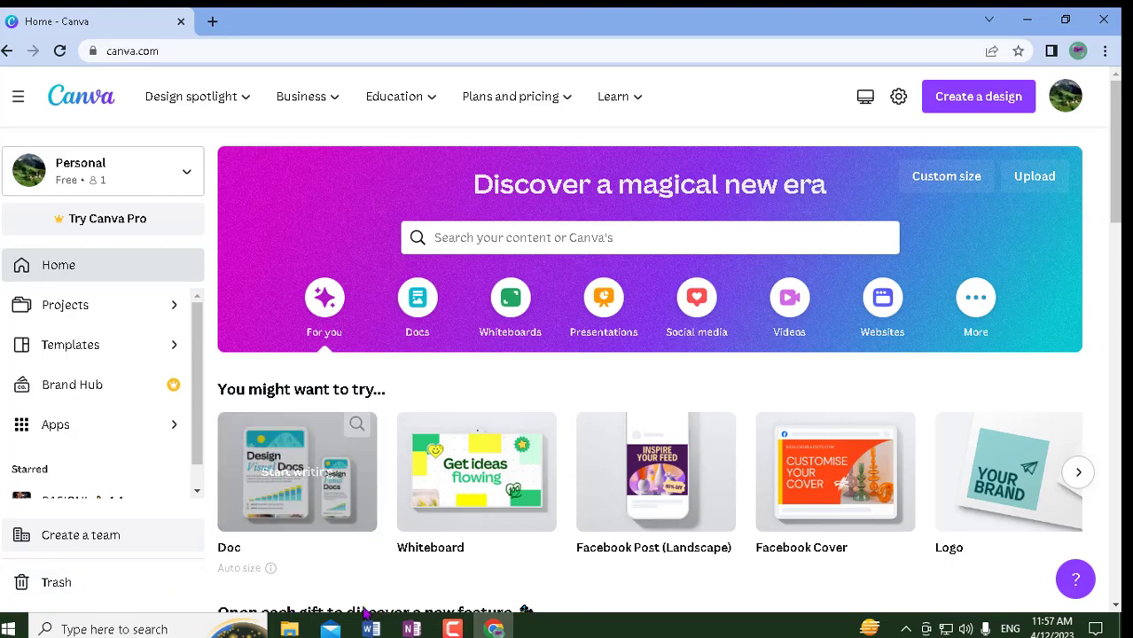
mouse_move(494, 530)
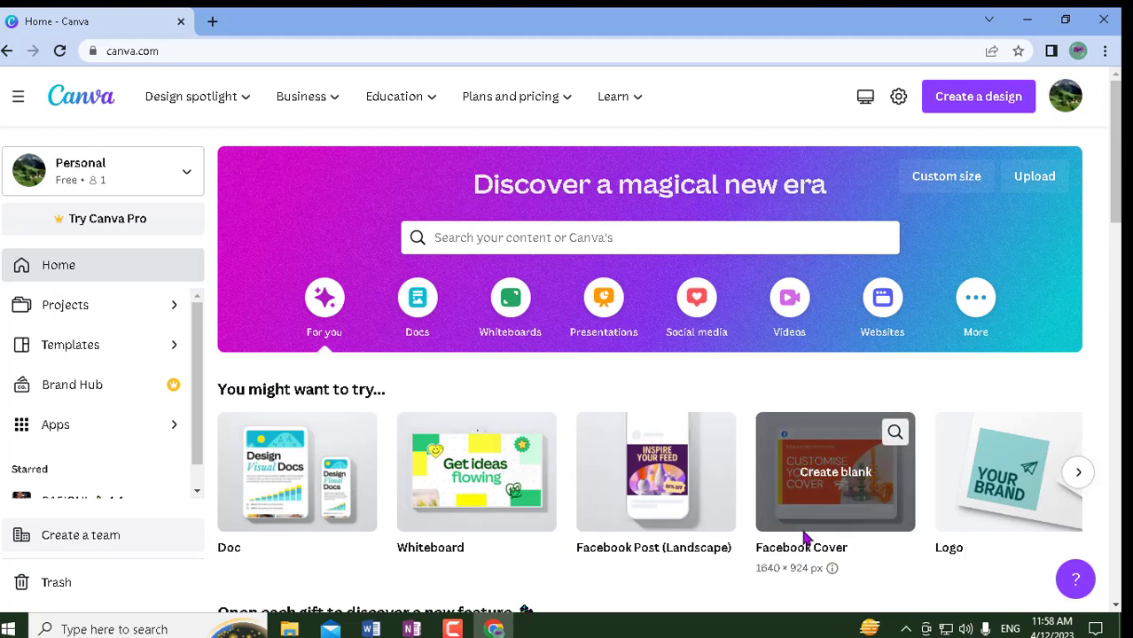
mouse_move(725, 424)
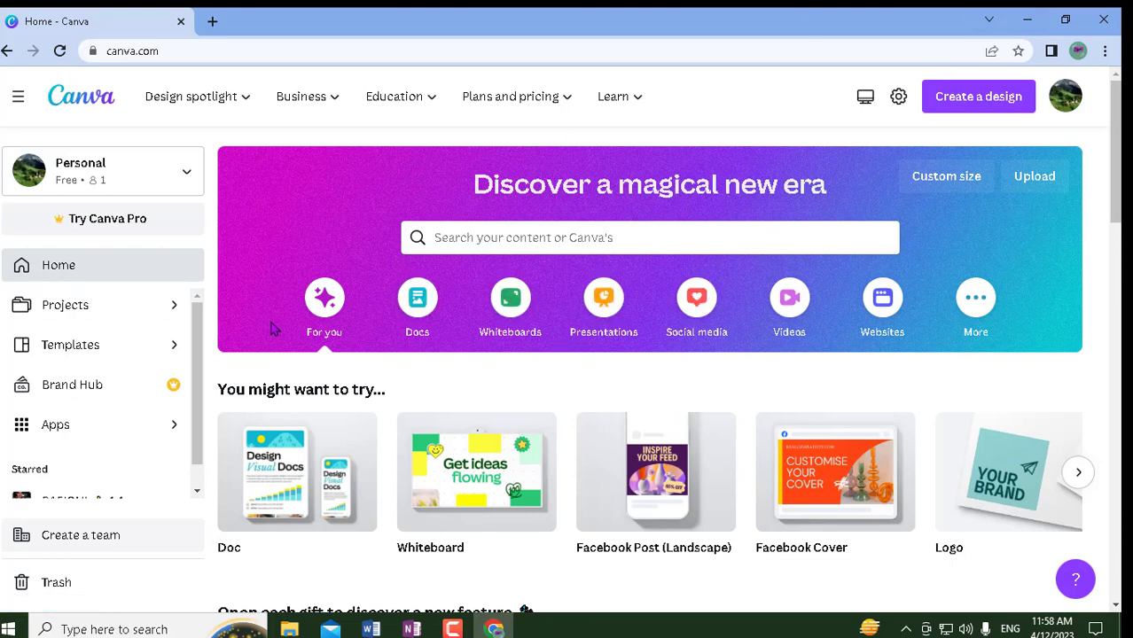
scroll(435, 345, down, 1)
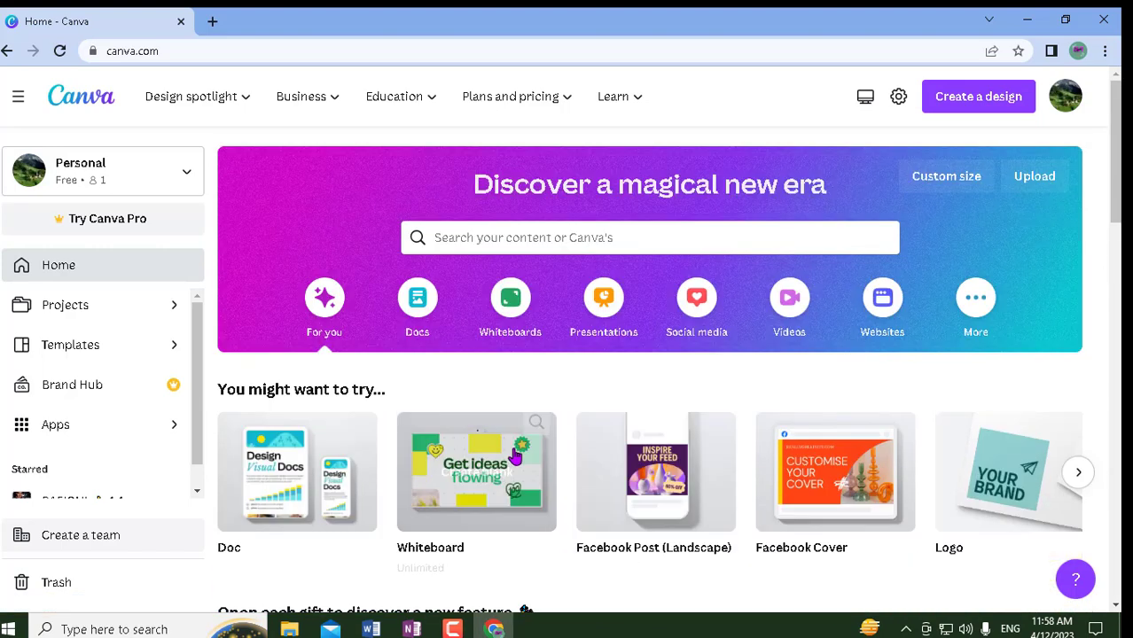
scroll(514, 502, up, 1)
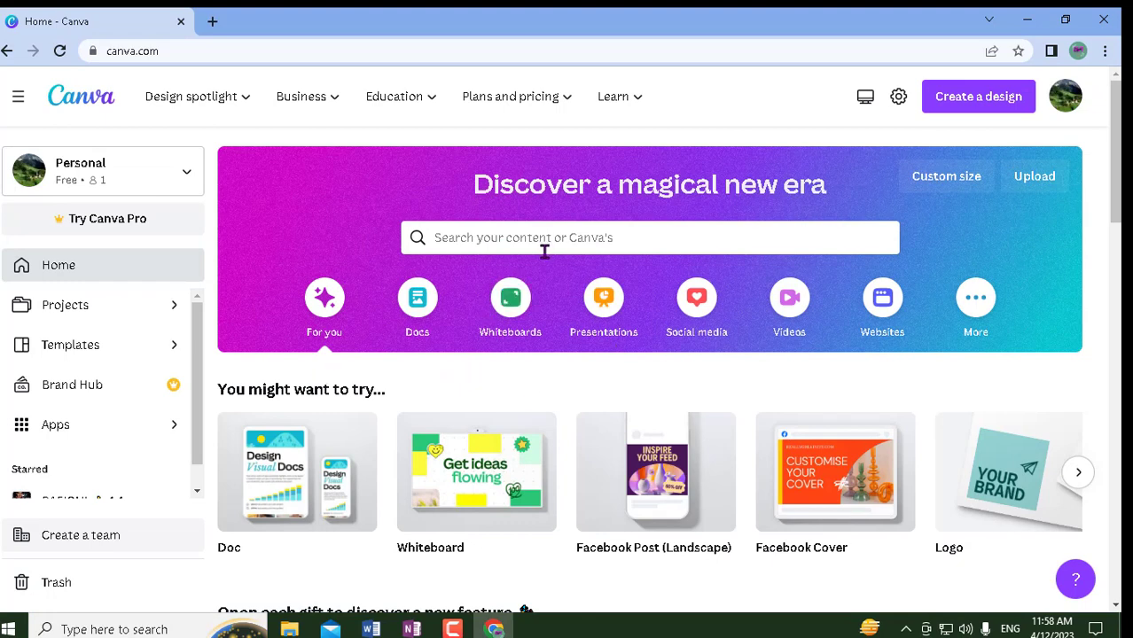
- Search Canva's templates for 'facebook cover'
click(594, 239)
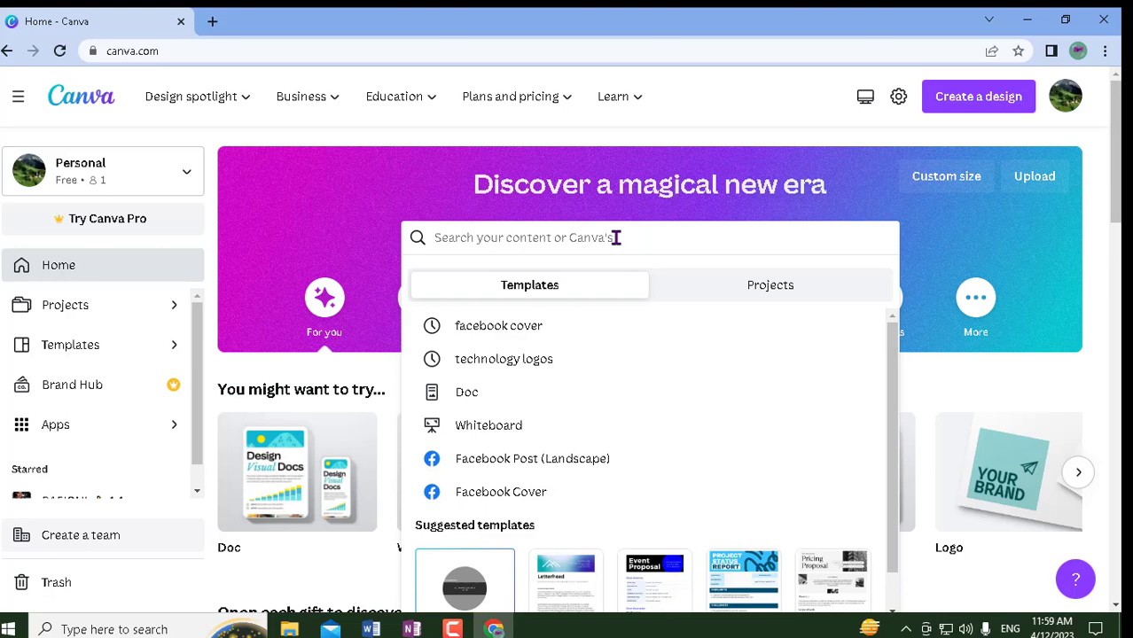
text(face)
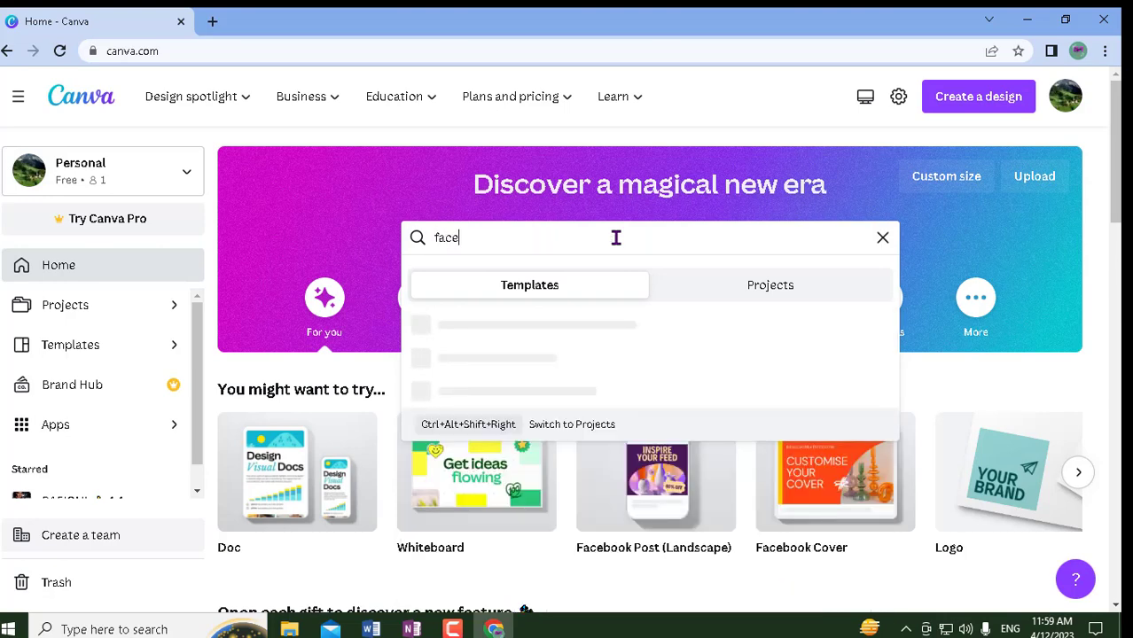
text(book)
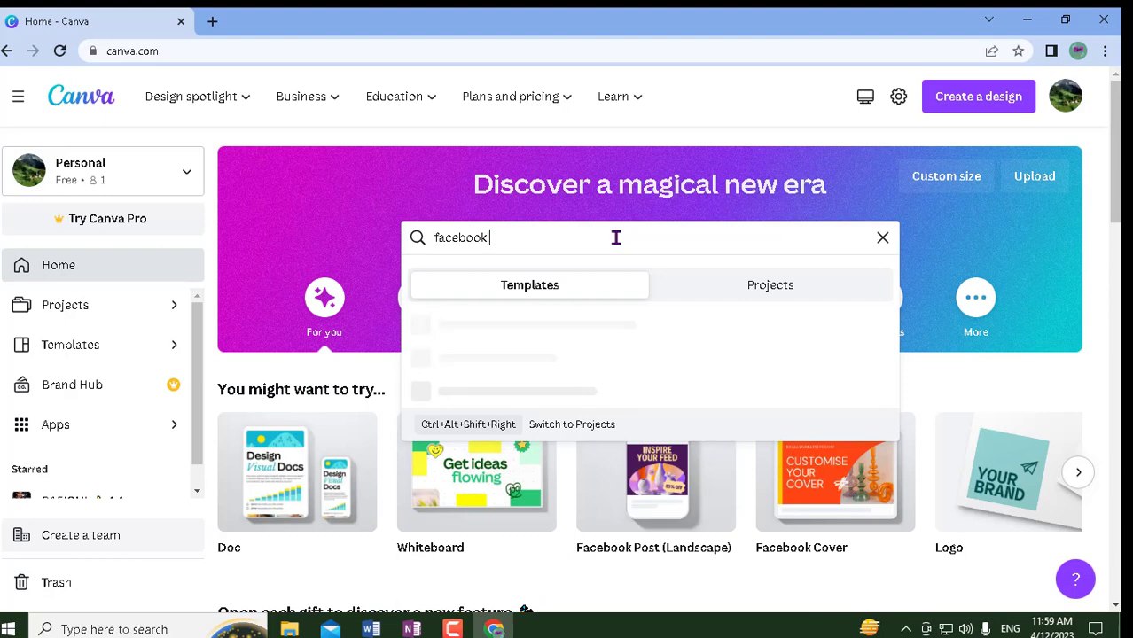
text( cov)
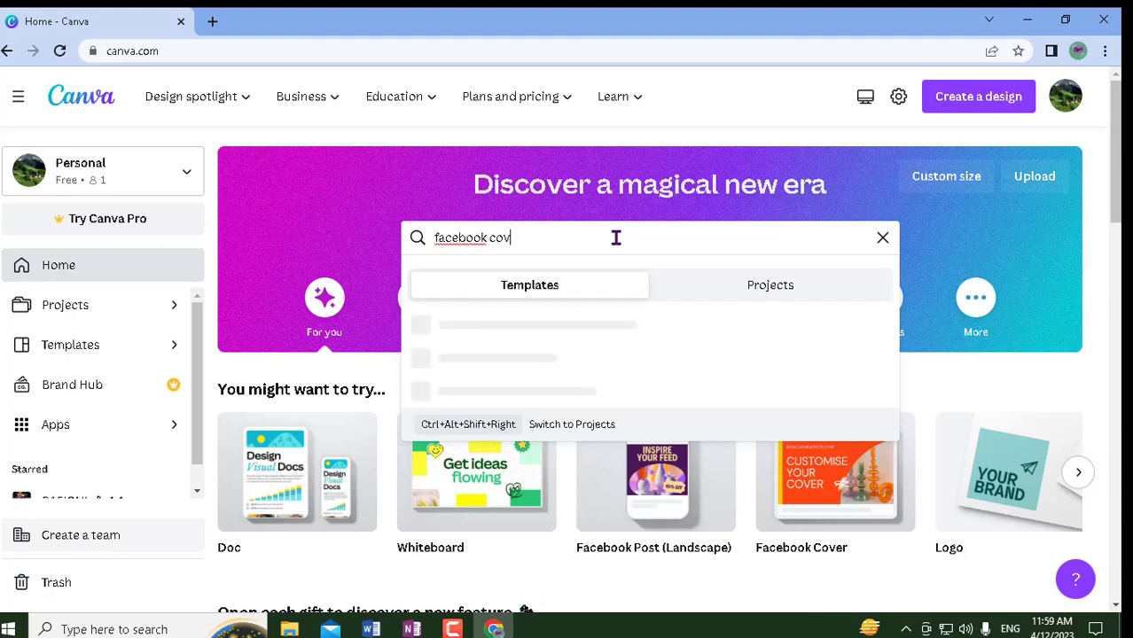
text(er)
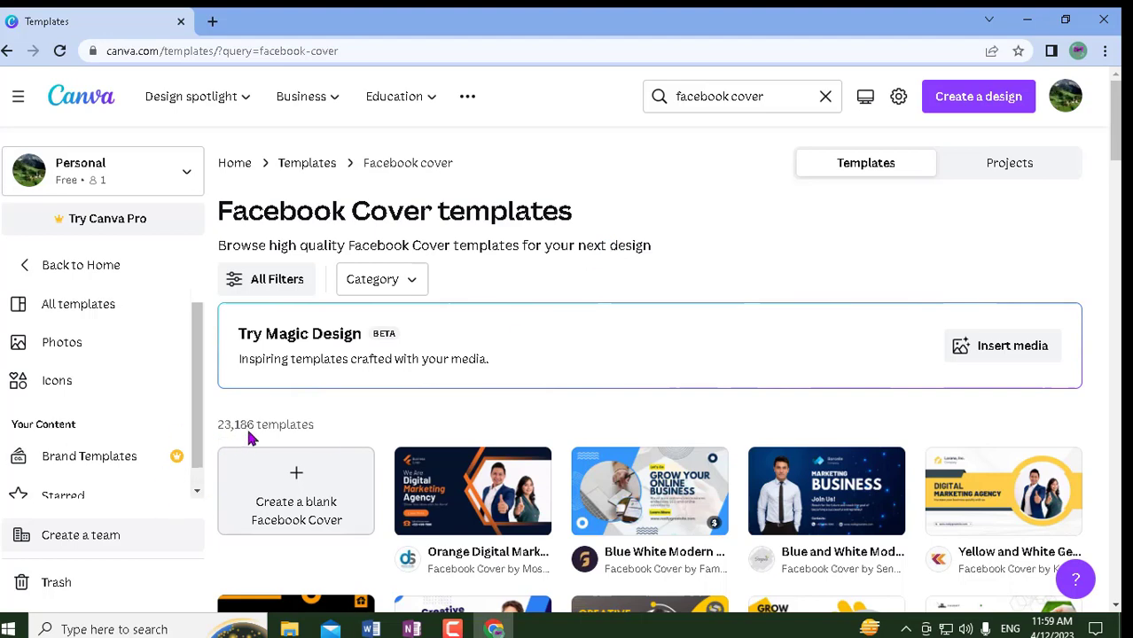
scroll(691, 507, down, 1)
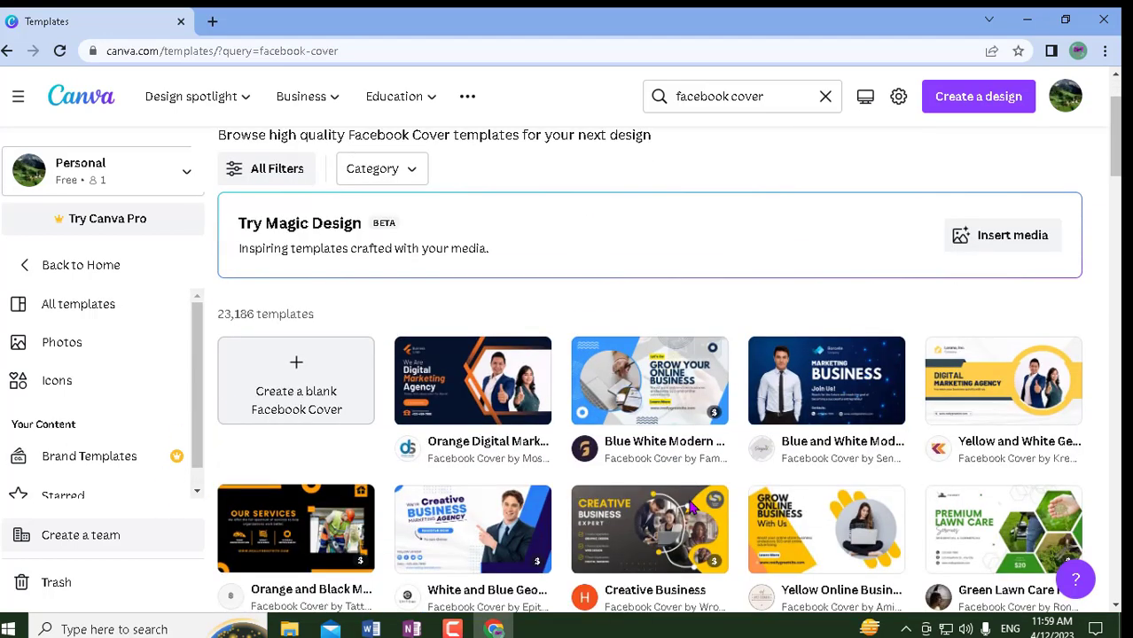
scroll(690, 508, down, 2)
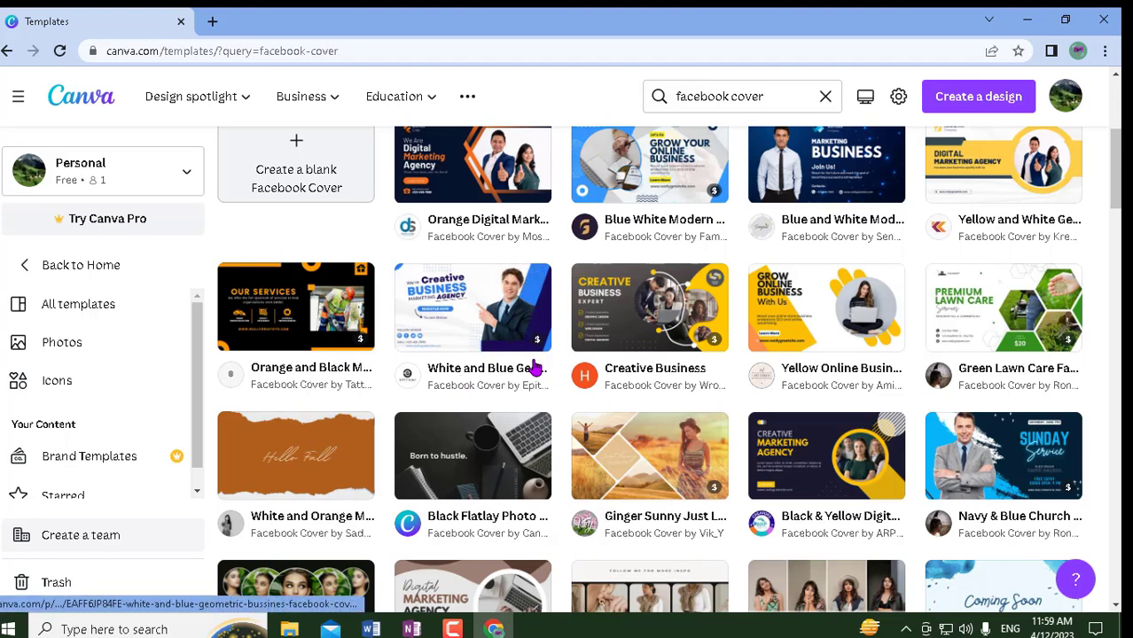
mouse_move(526, 342)
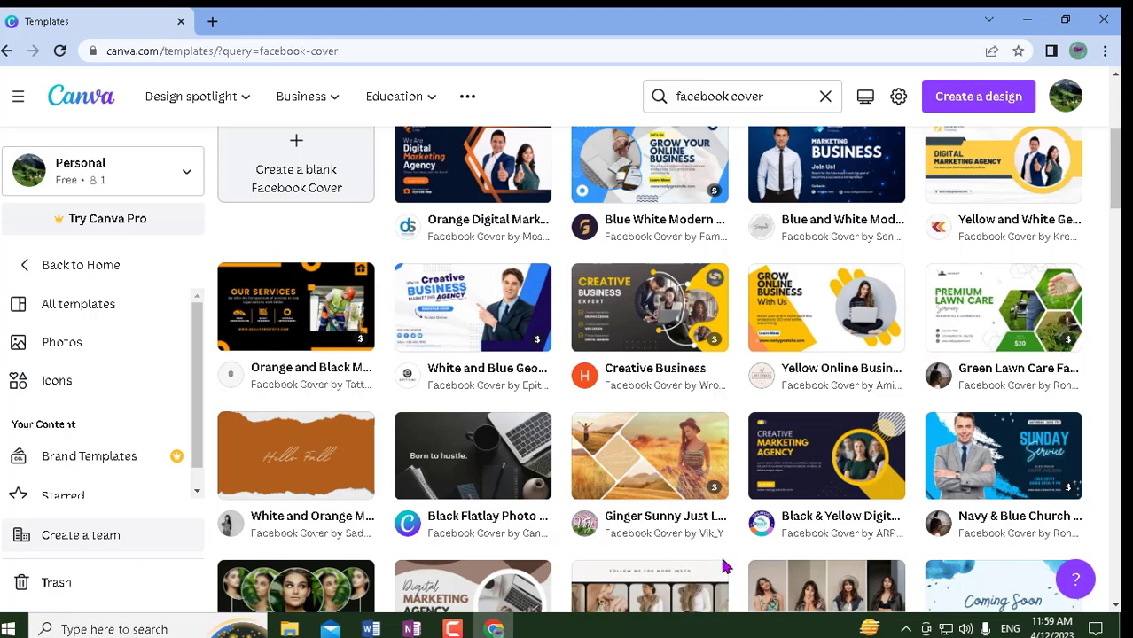
scroll(345, 354, up, 2)
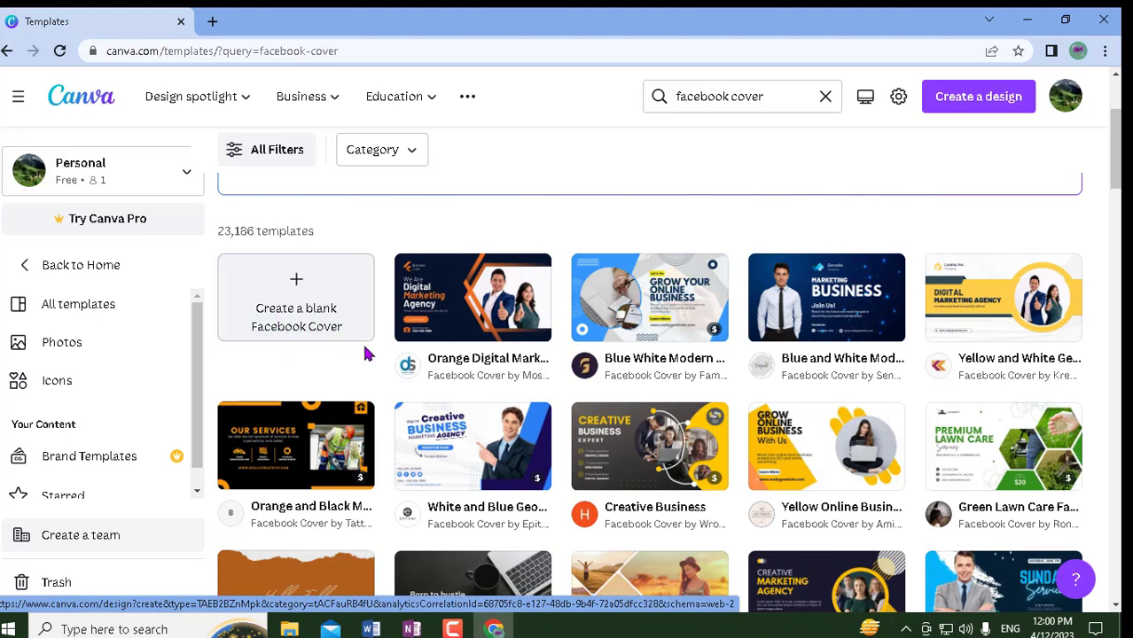
- Create a blank Facebook Cover design, then start a new empty browser tab
click(316, 305)
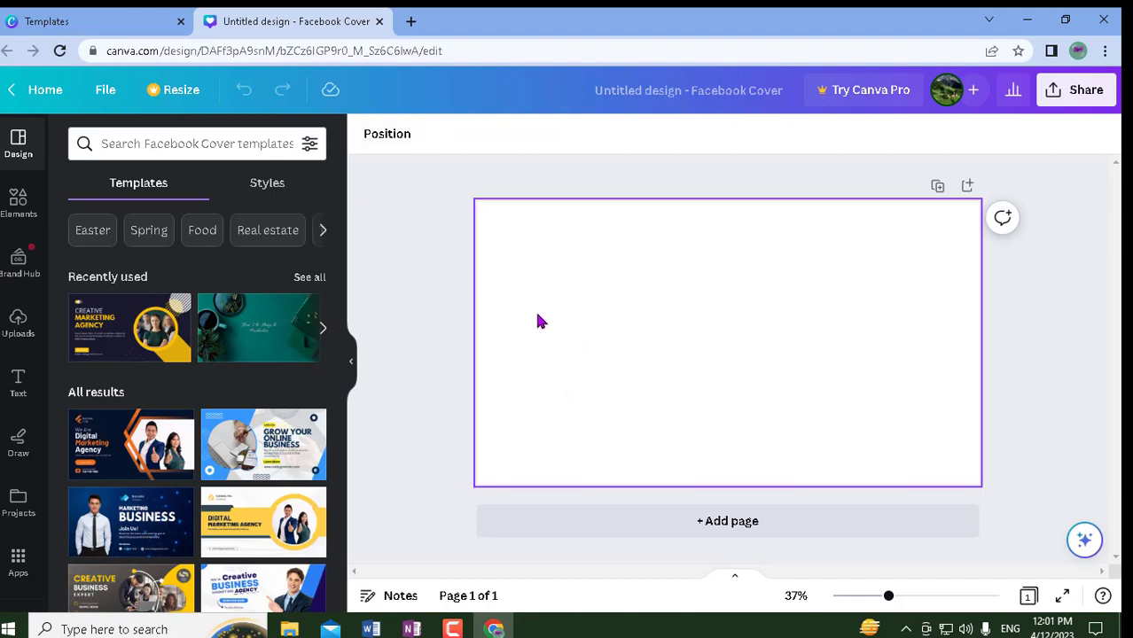
click(410, 21)
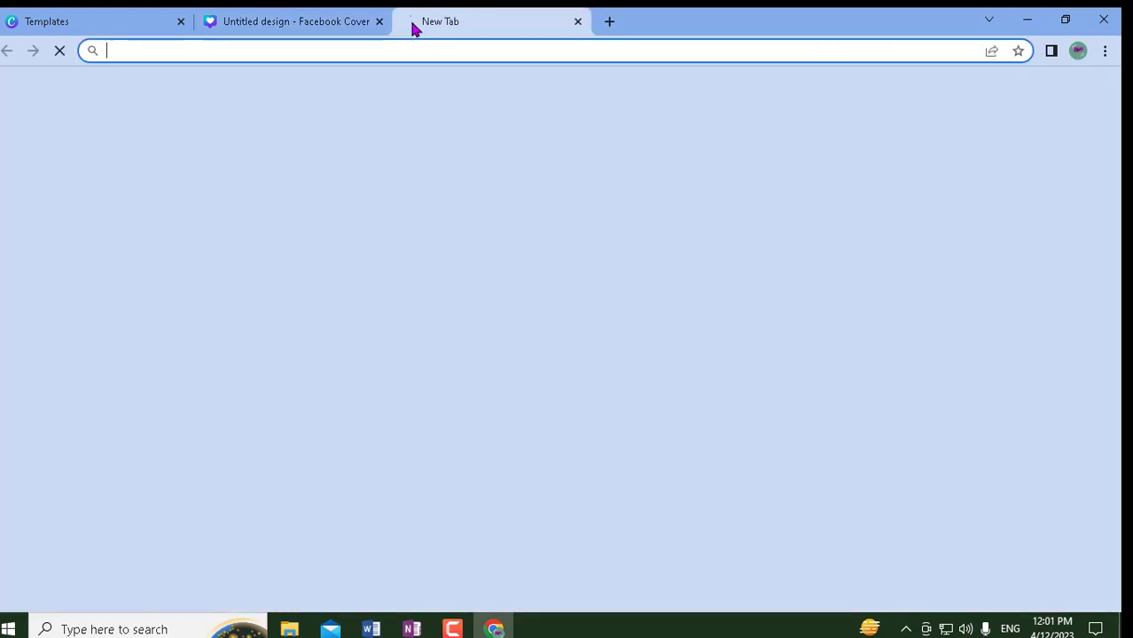
- Search Google for 'facebook page cover size 2023' using the suggestion
click(443, 330)
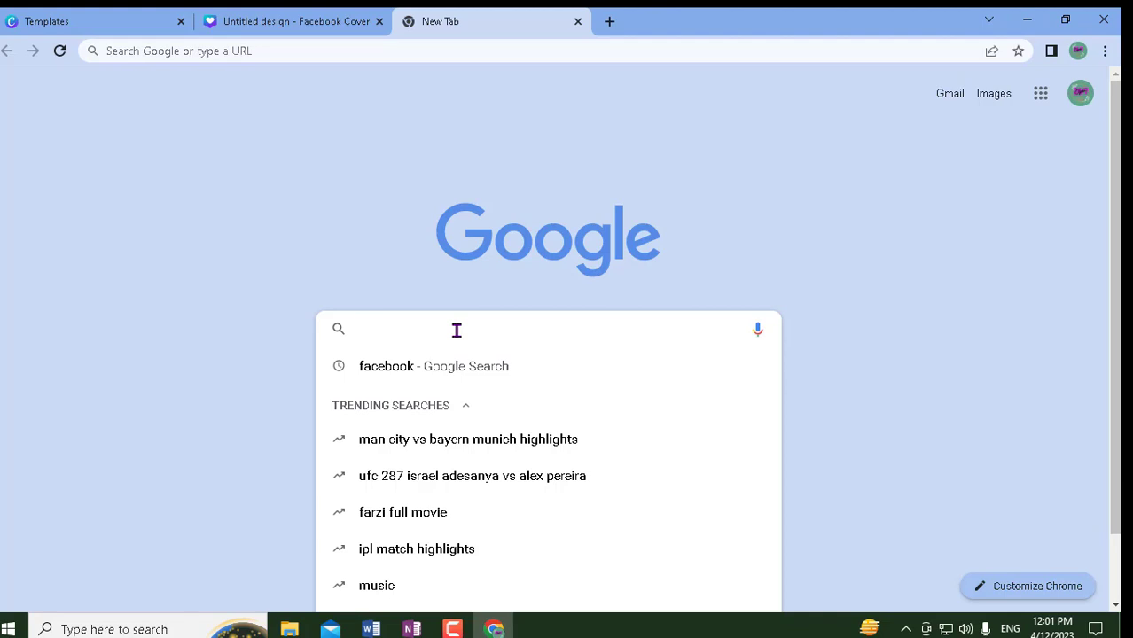
text(face)
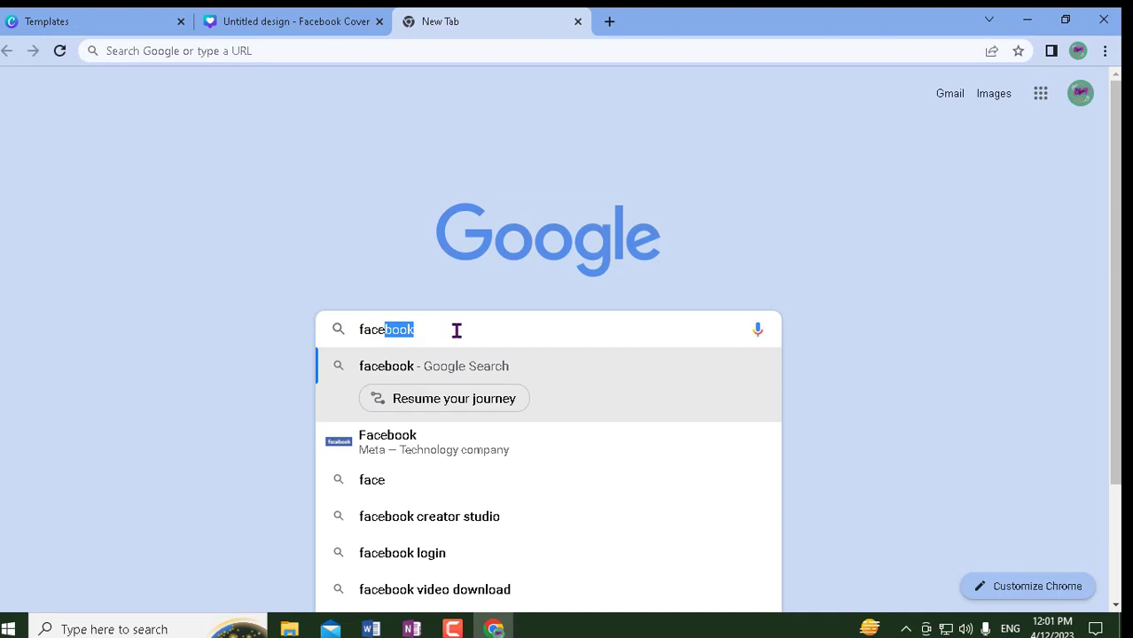
text(book)
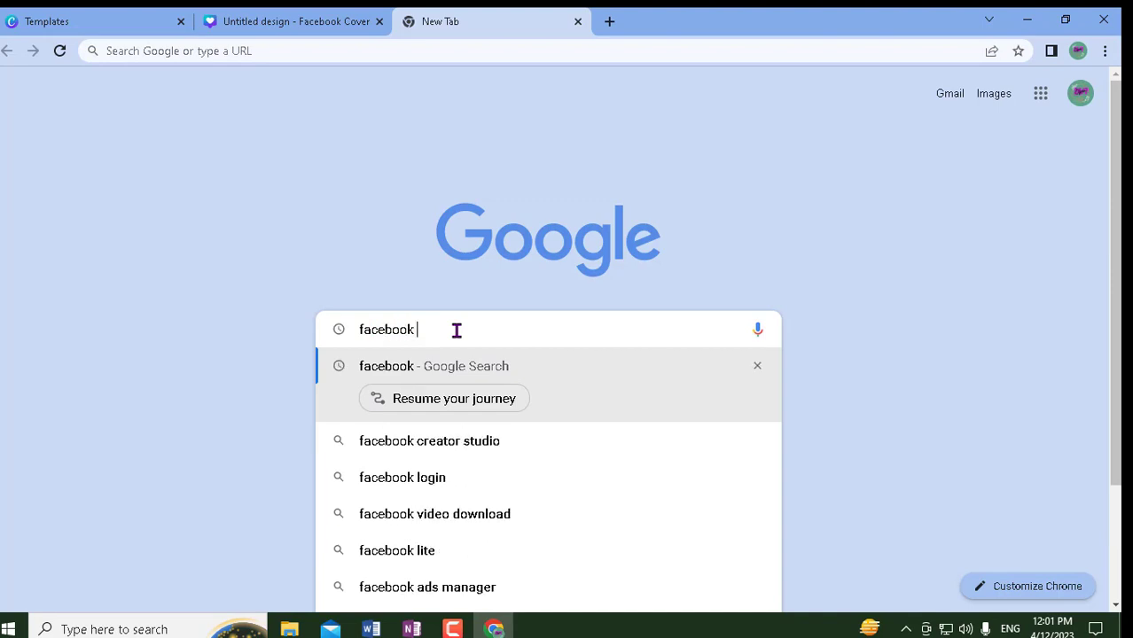
text( pa)
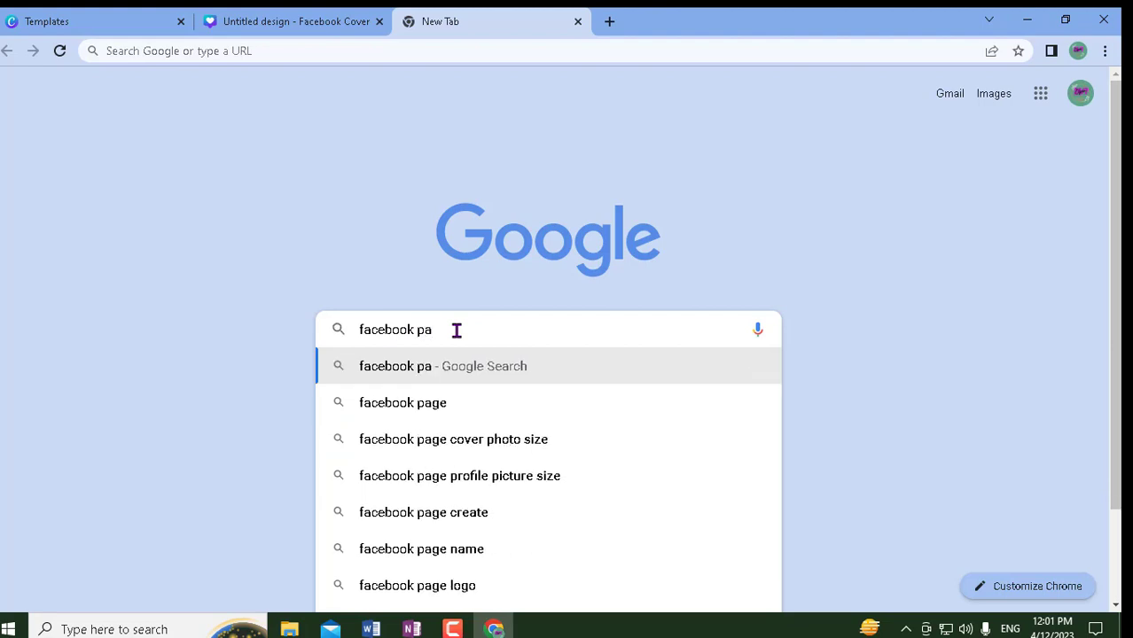
text(ge)
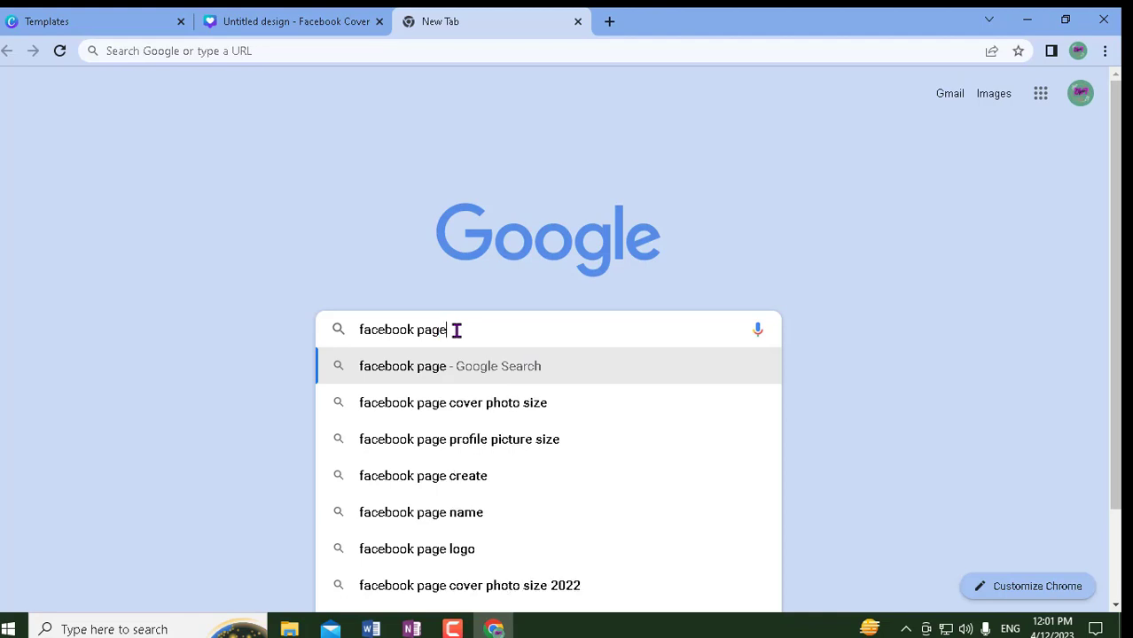
text( cov)
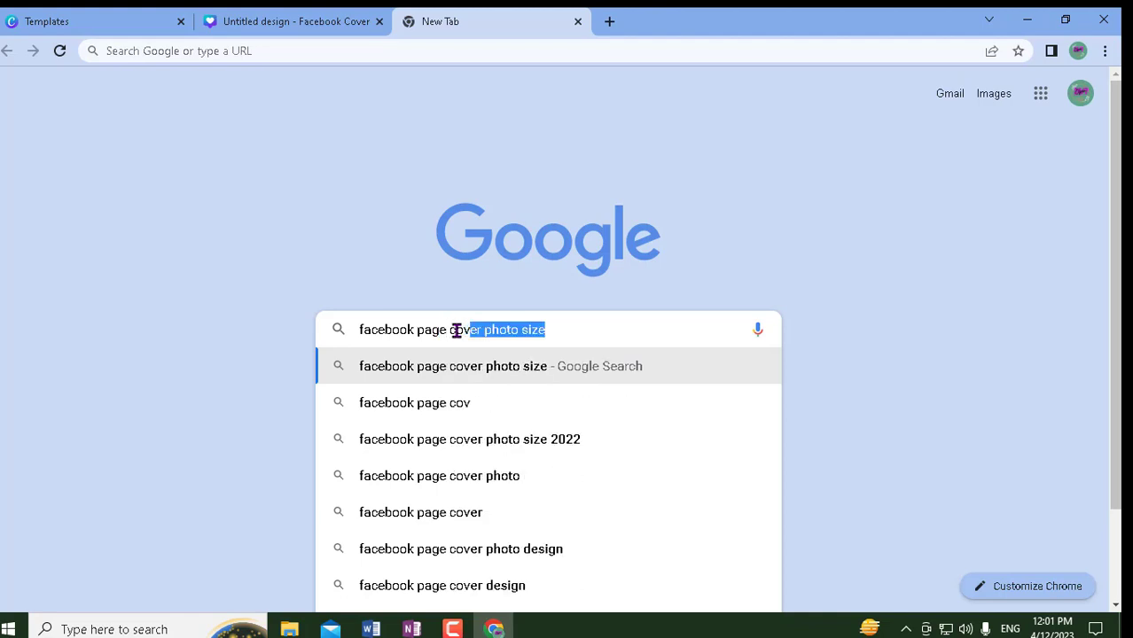
text(er size)
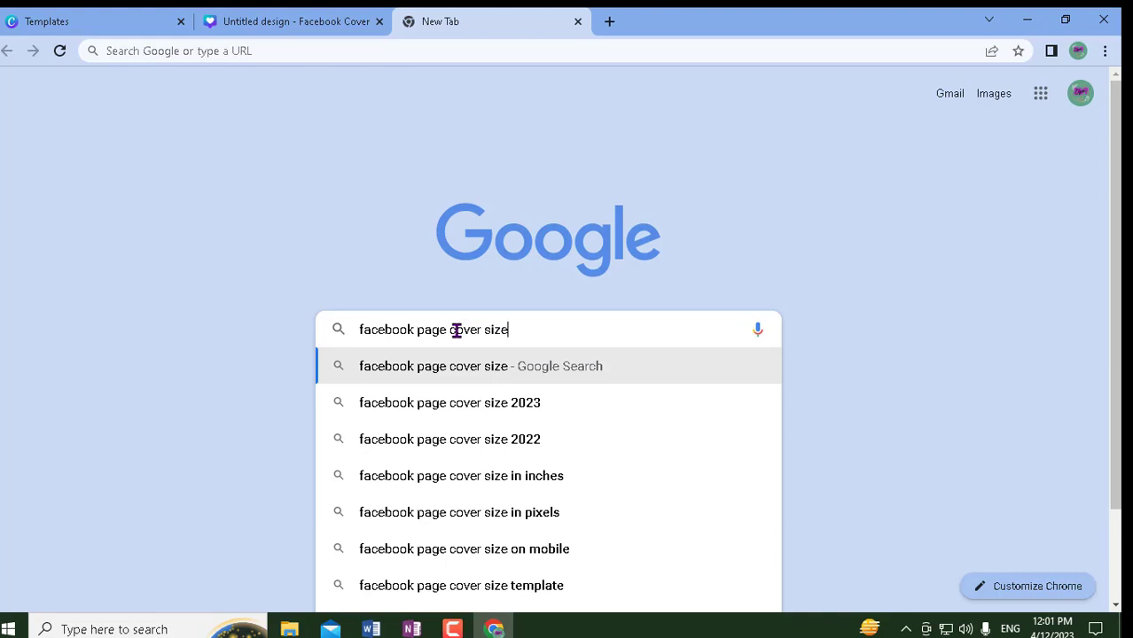
click(452, 403)
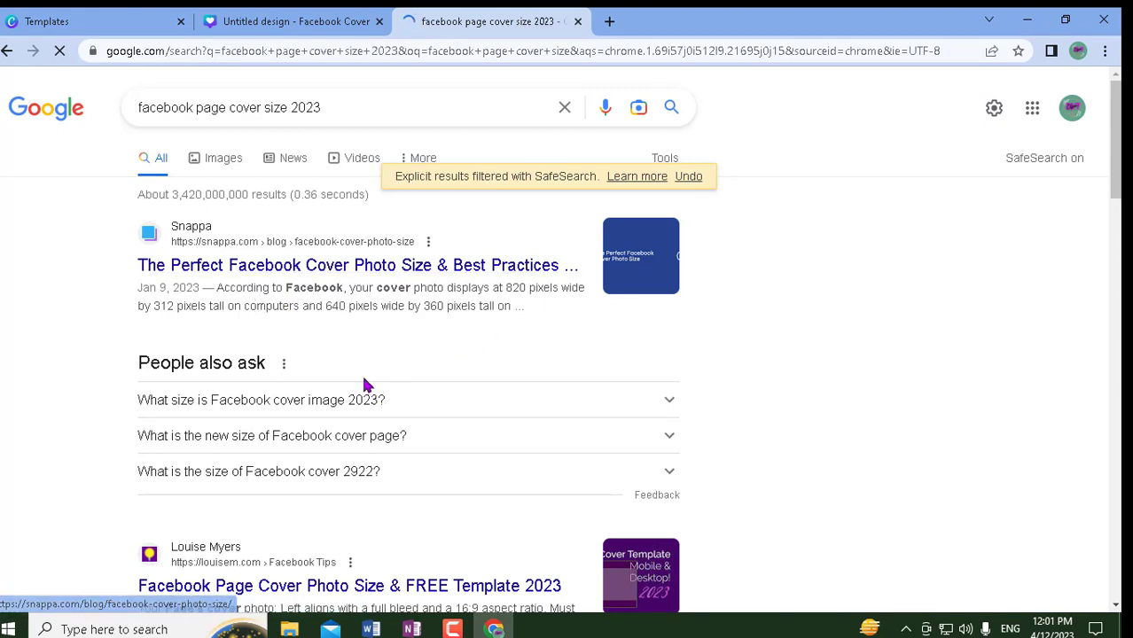
- Open Snappa's 'Perfect Facebook Cover Photo Size' article from the results
scroll(367, 385, down, 1)
scroll(316, 372, up, 1)
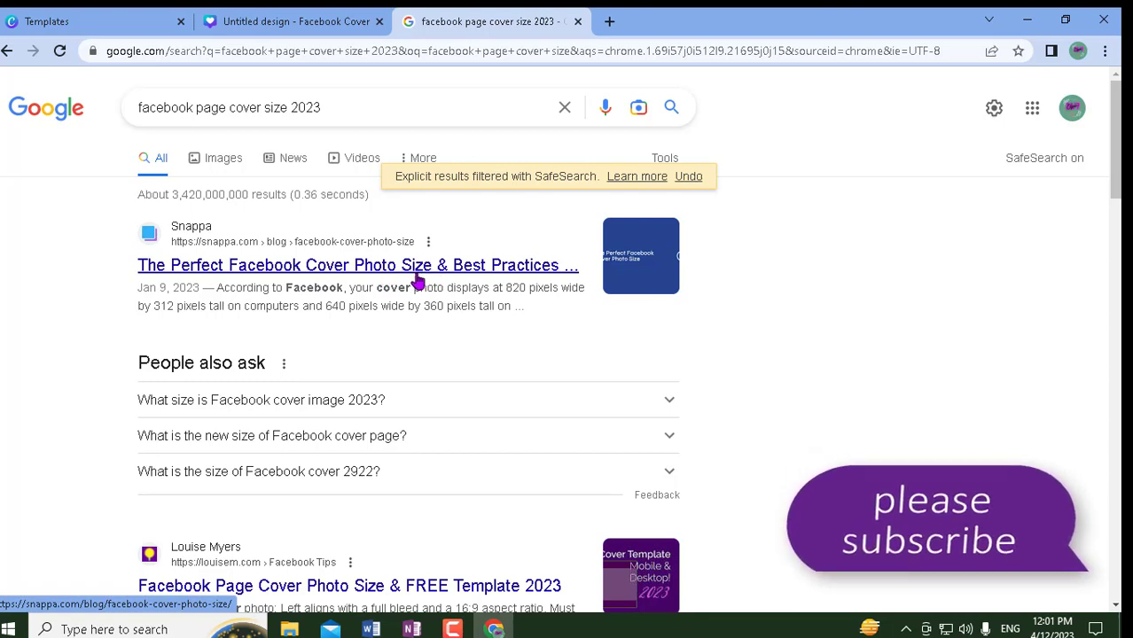
click(353, 282)
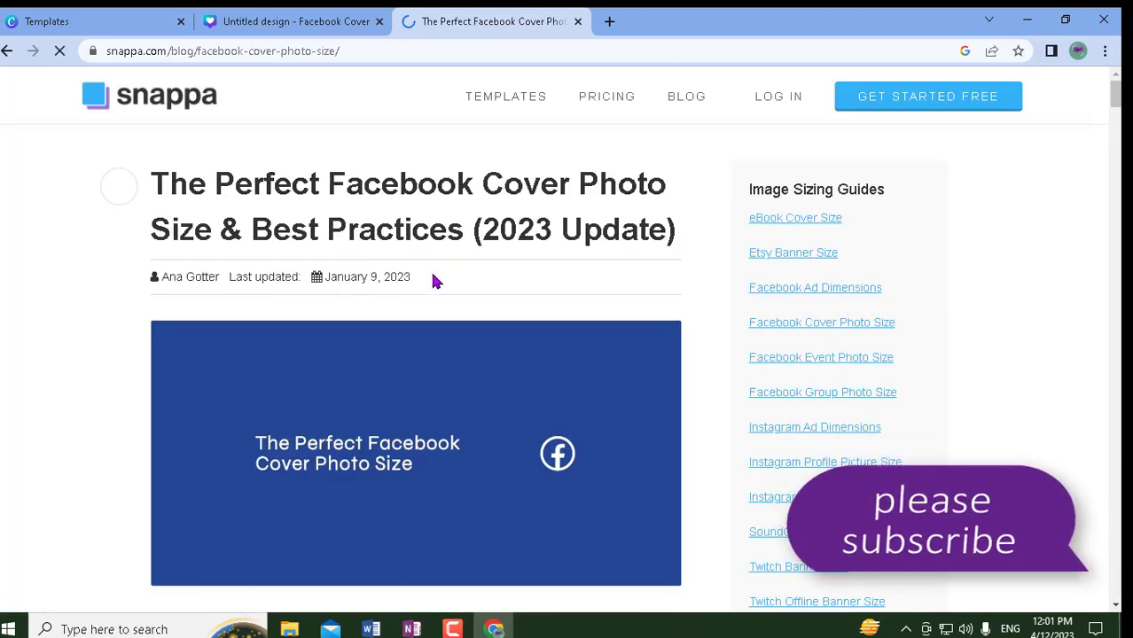
- Scroll the Snappa article down to the 820px by 360px dimensions and safe-zone diagram
scroll(589, 487, down, 1)
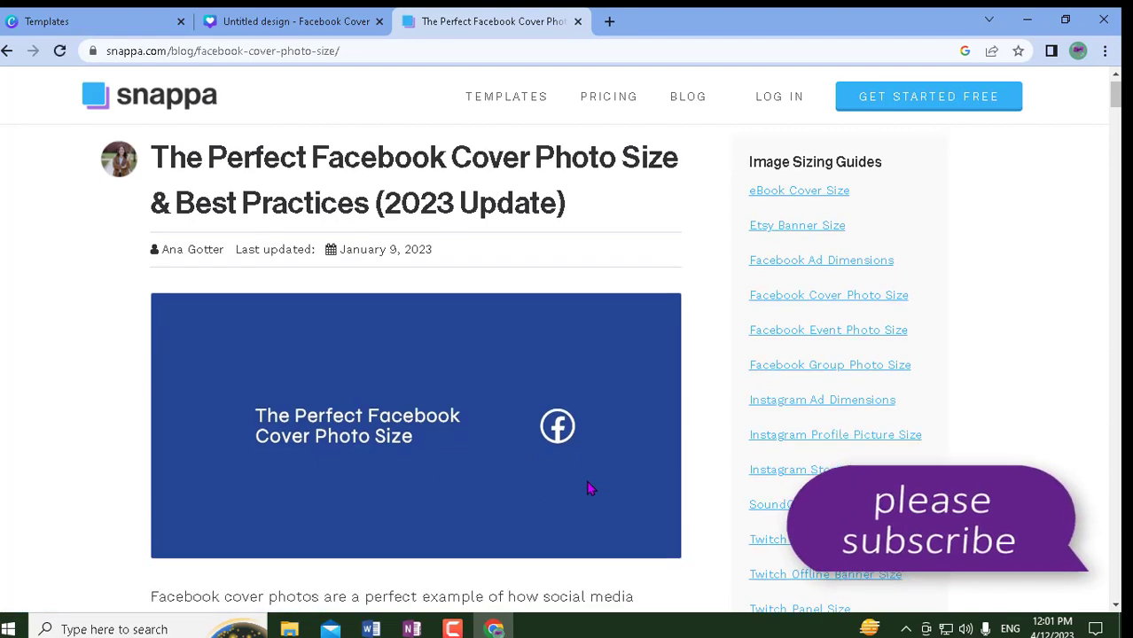
scroll(589, 488, down, 5)
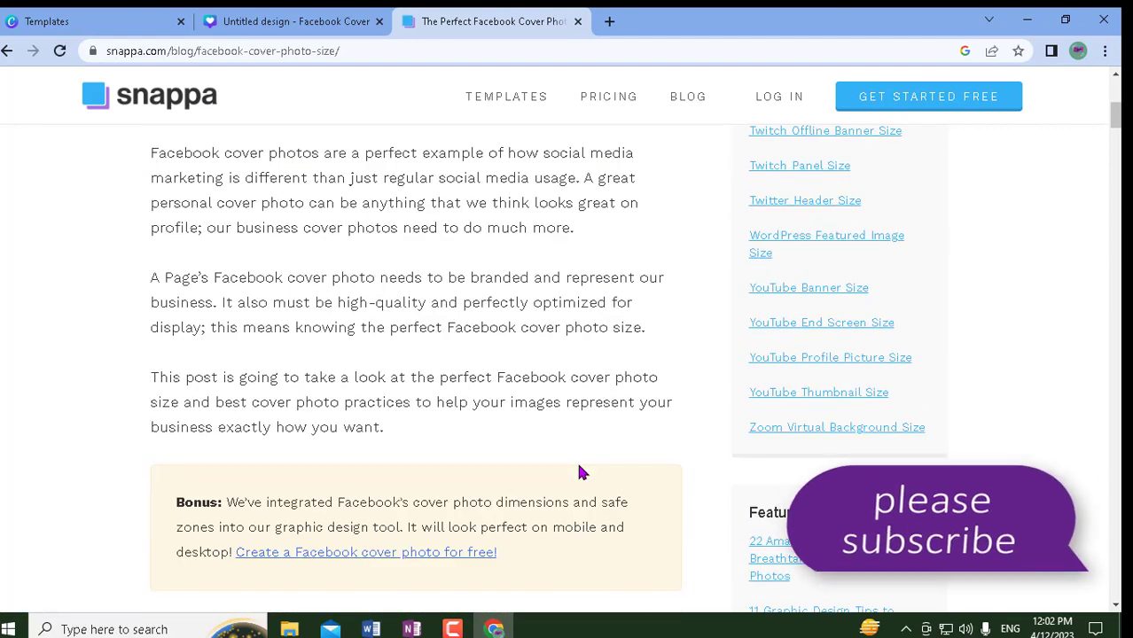
scroll(425, 282, up, 6)
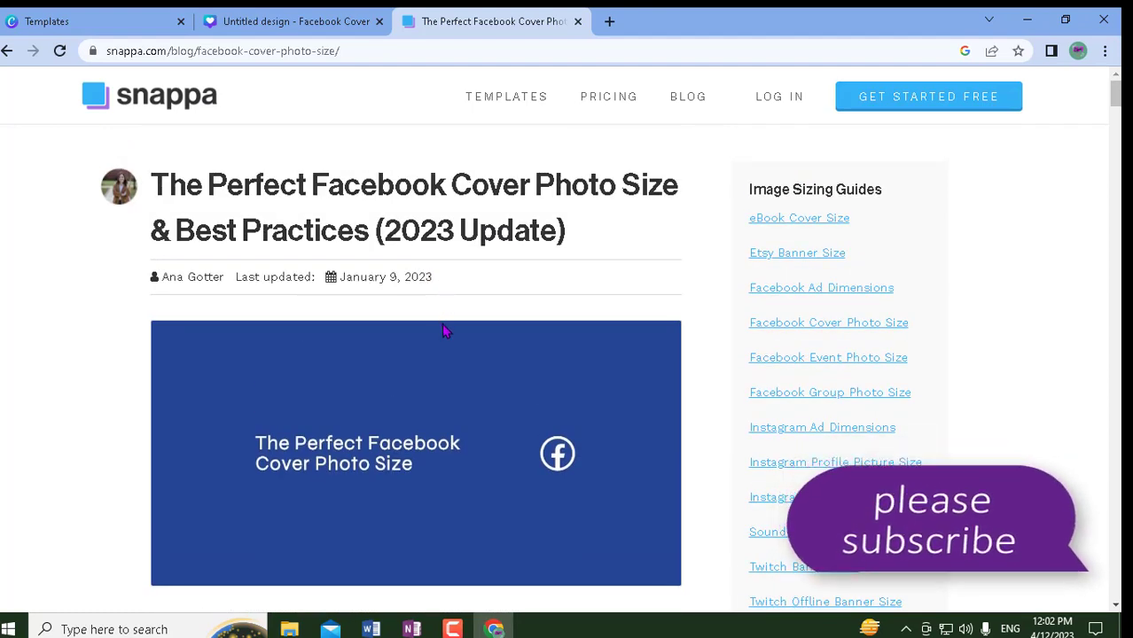
scroll(442, 325, down, 1)
scroll(445, 332, up, 1)
scroll(548, 406, down, 3)
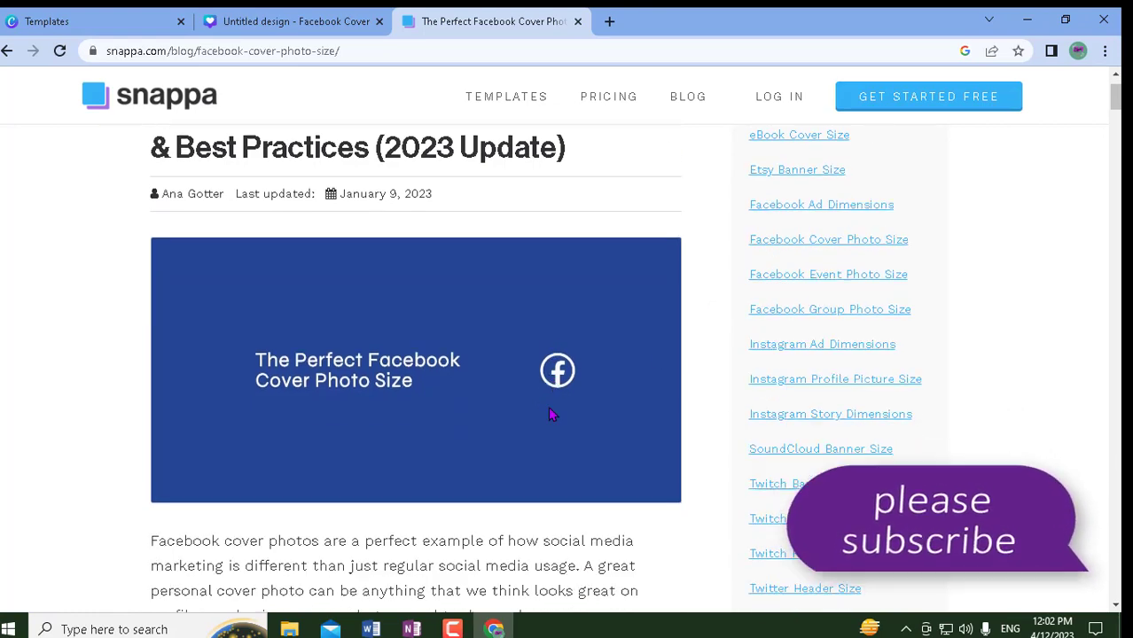
scroll(548, 410, down, 4)
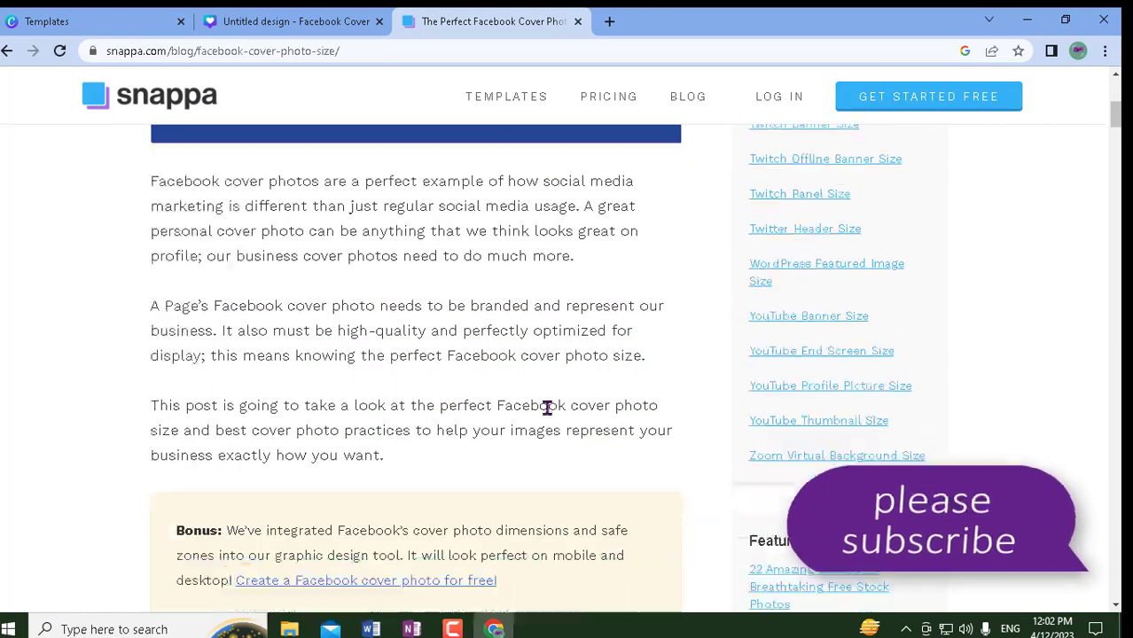
scroll(540, 408, down, 3)
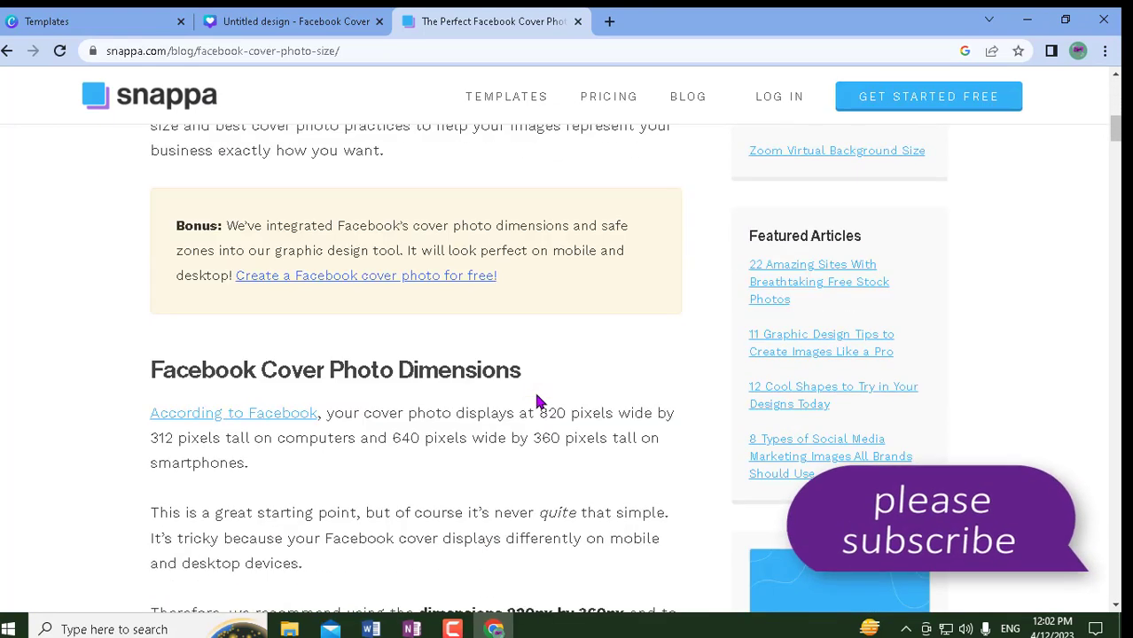
scroll(537, 400, down, 2)
scroll(537, 401, down, 3)
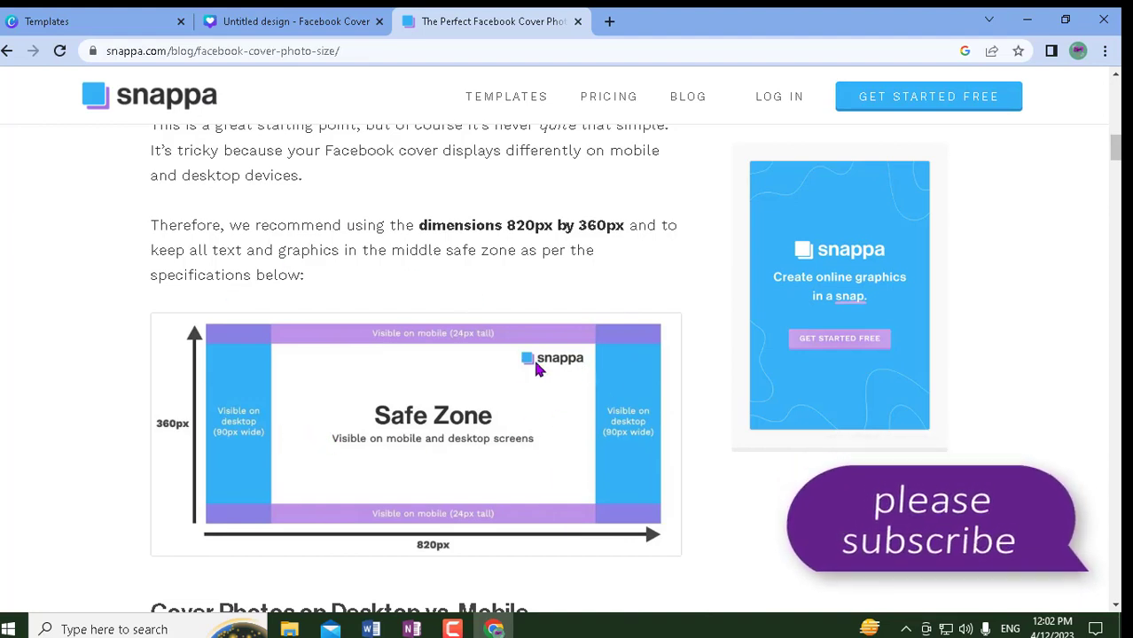
scroll(390, 514, down, 1)
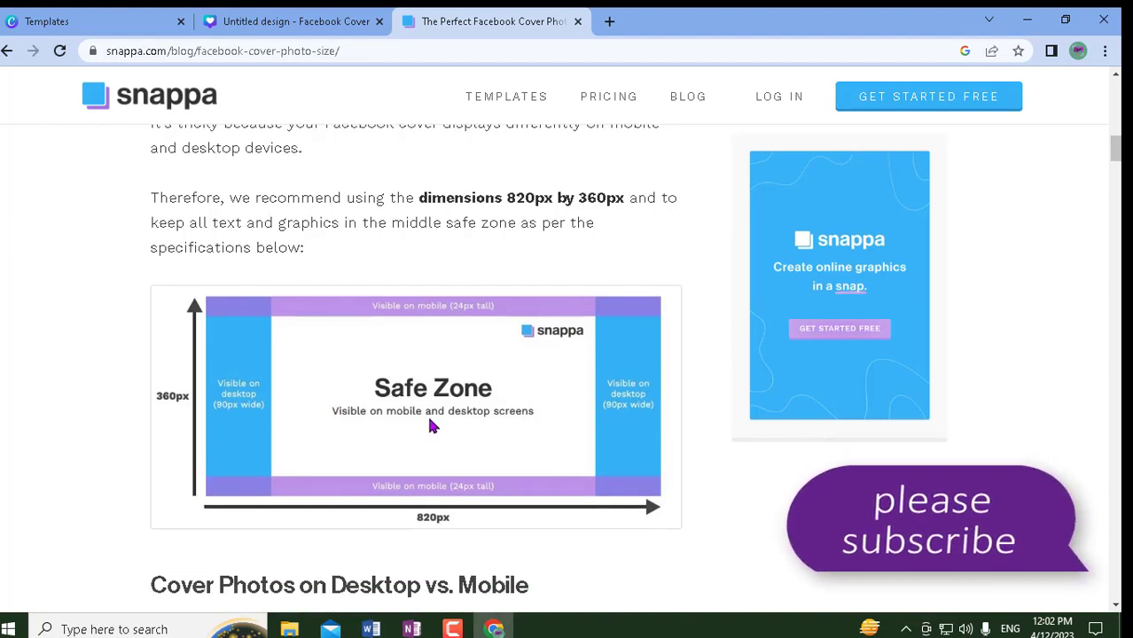
scroll(481, 448, down, 1)
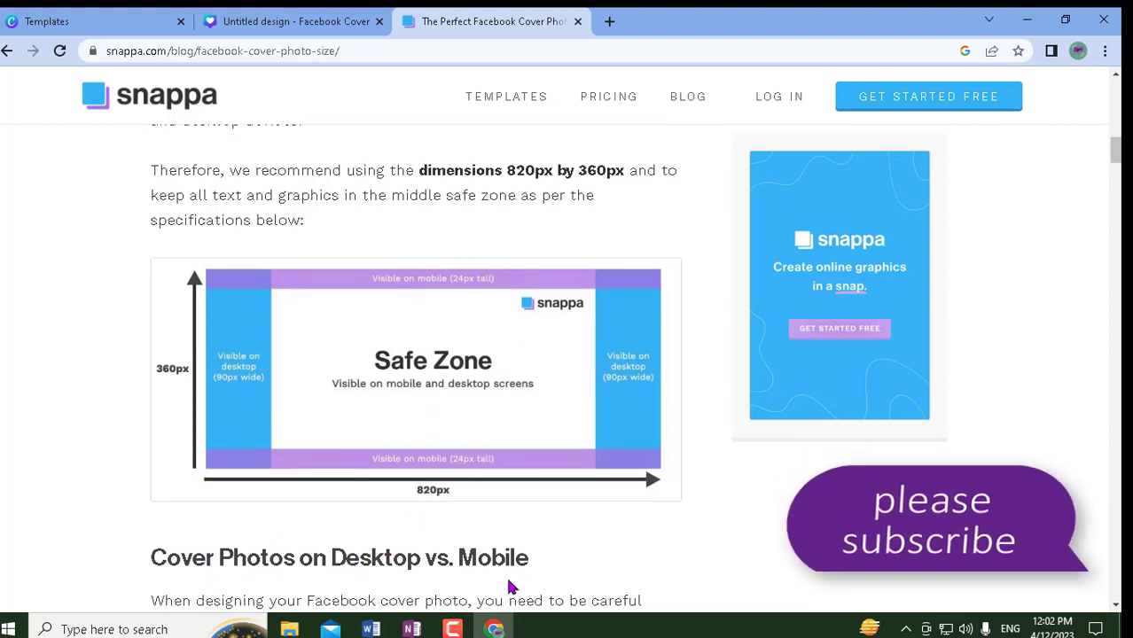
scroll(418, 456, down, 2)
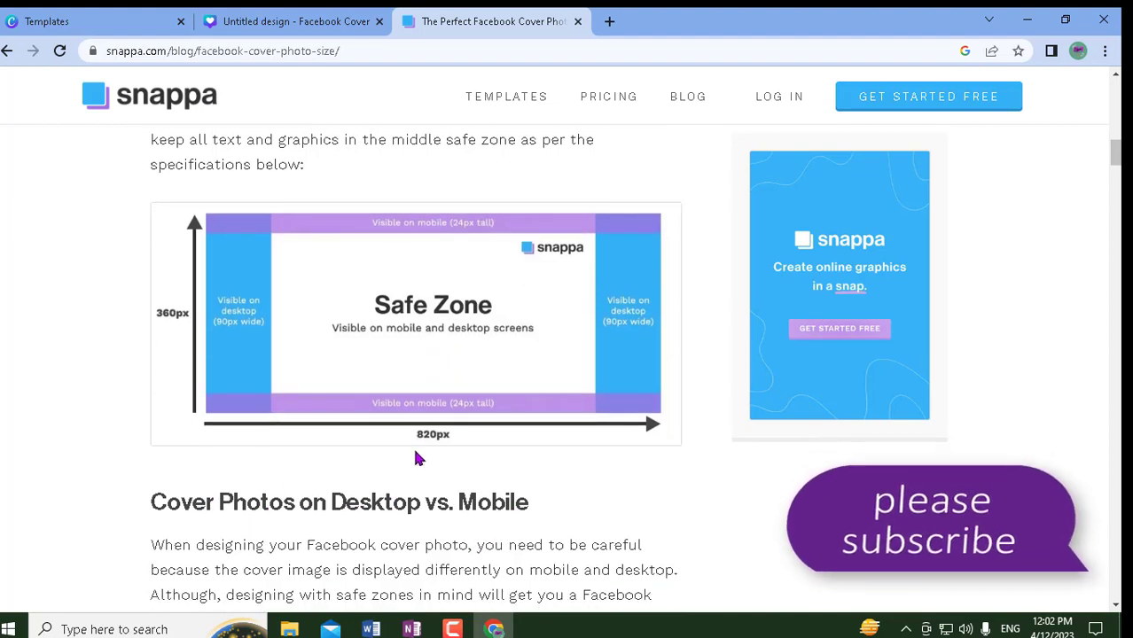
scroll(418, 458, up, 2)
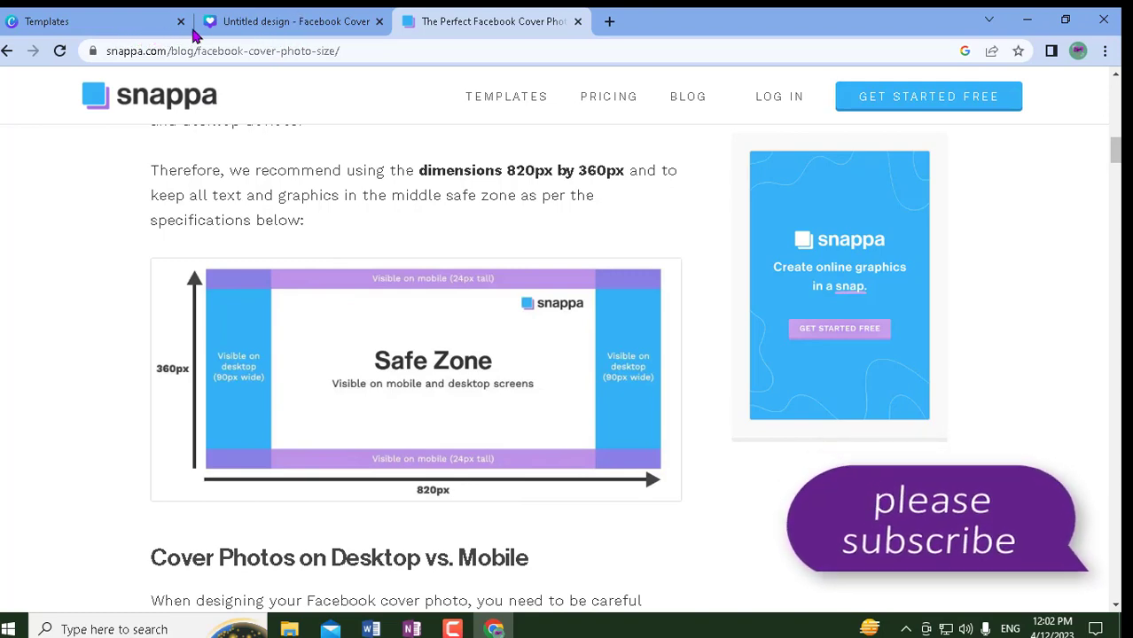
- Switch to the 'Untitled design - Facebook Cover' tab and select its empty page
click(317, 22)
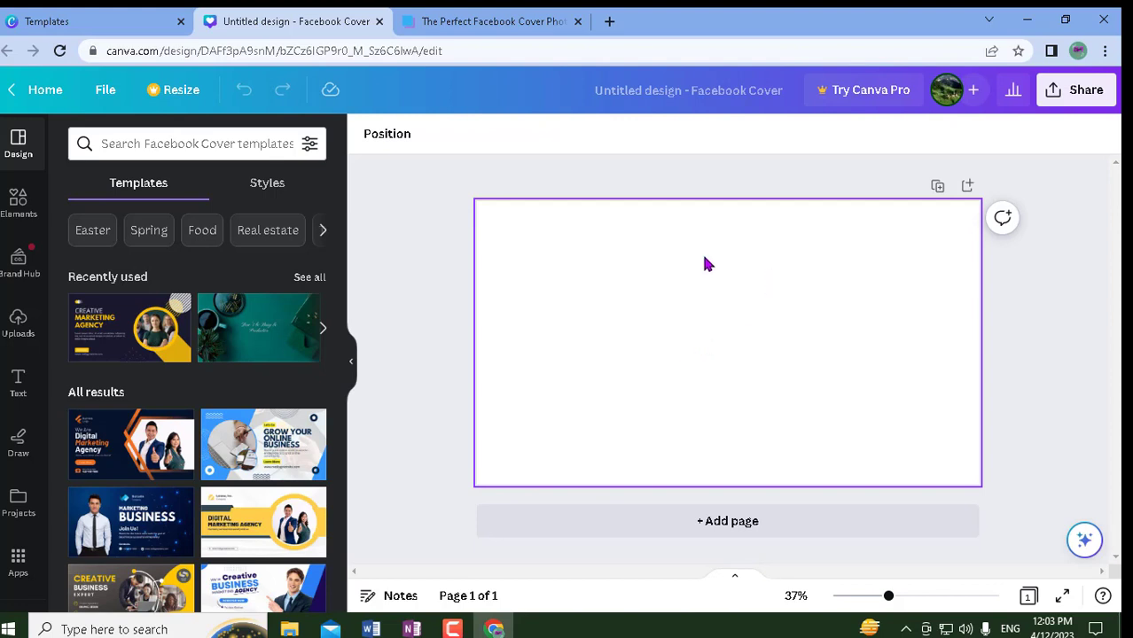
click(605, 353)
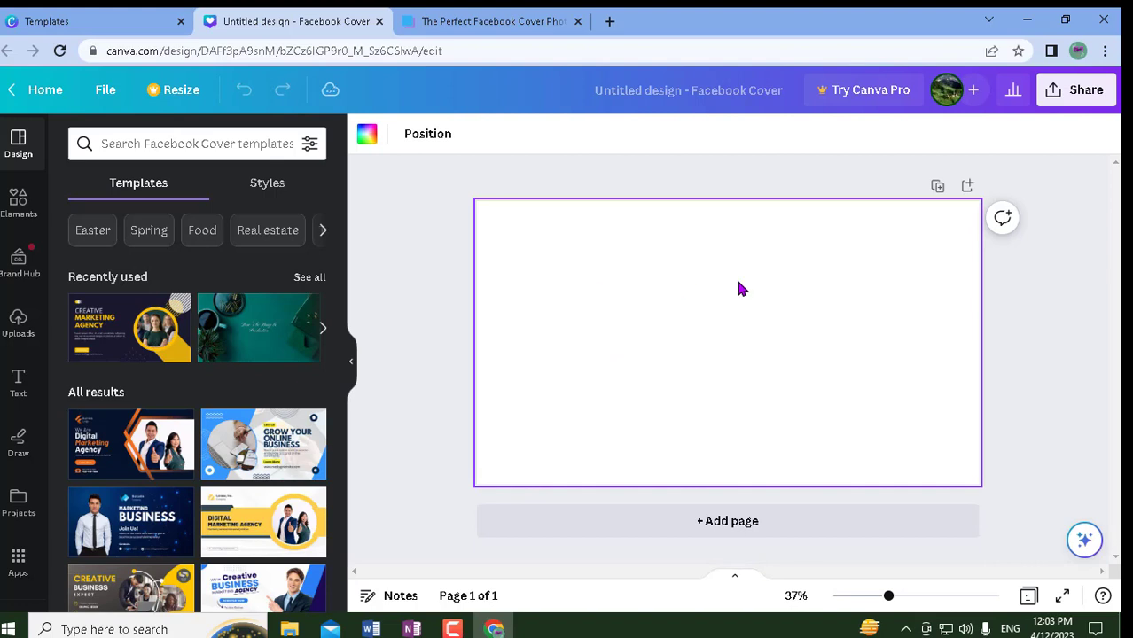
click(1011, 376)
click(642, 371)
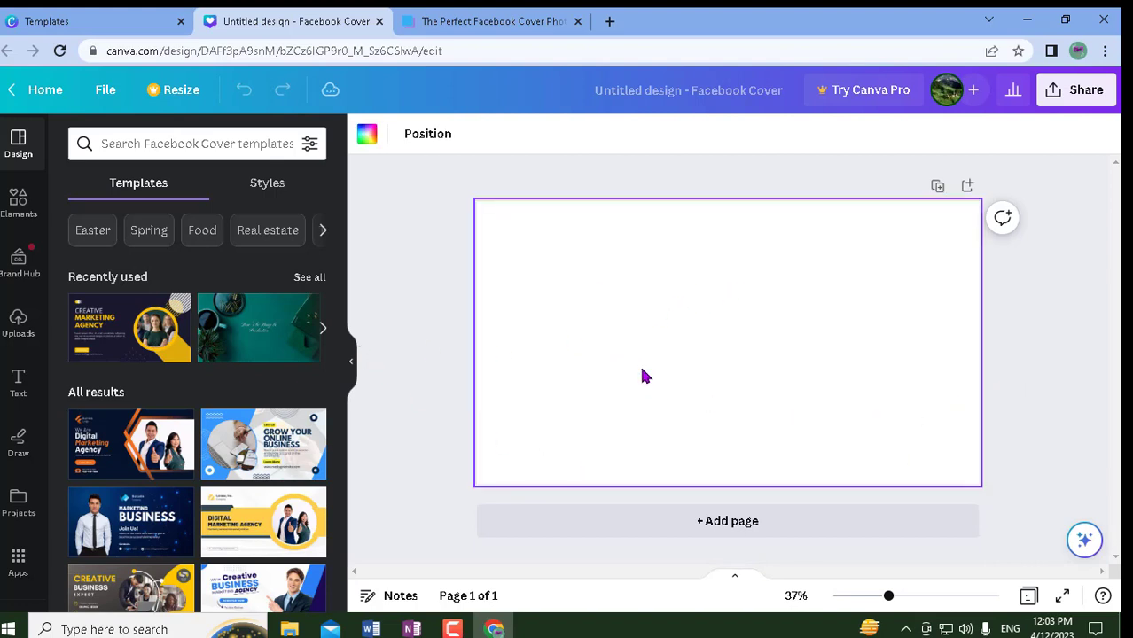
- Try navy and green-blue gradients and solid orange, then settle on a solid blue background
click(367, 141)
scroll(178, 549, down, 3)
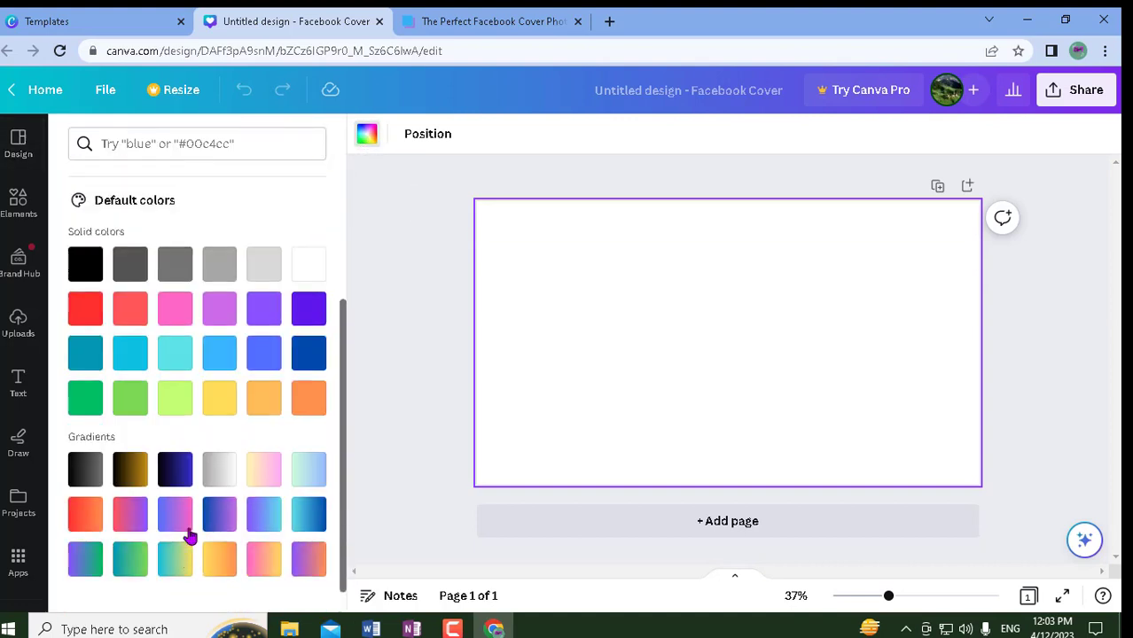
scroll(189, 536, down, 1)
click(174, 439)
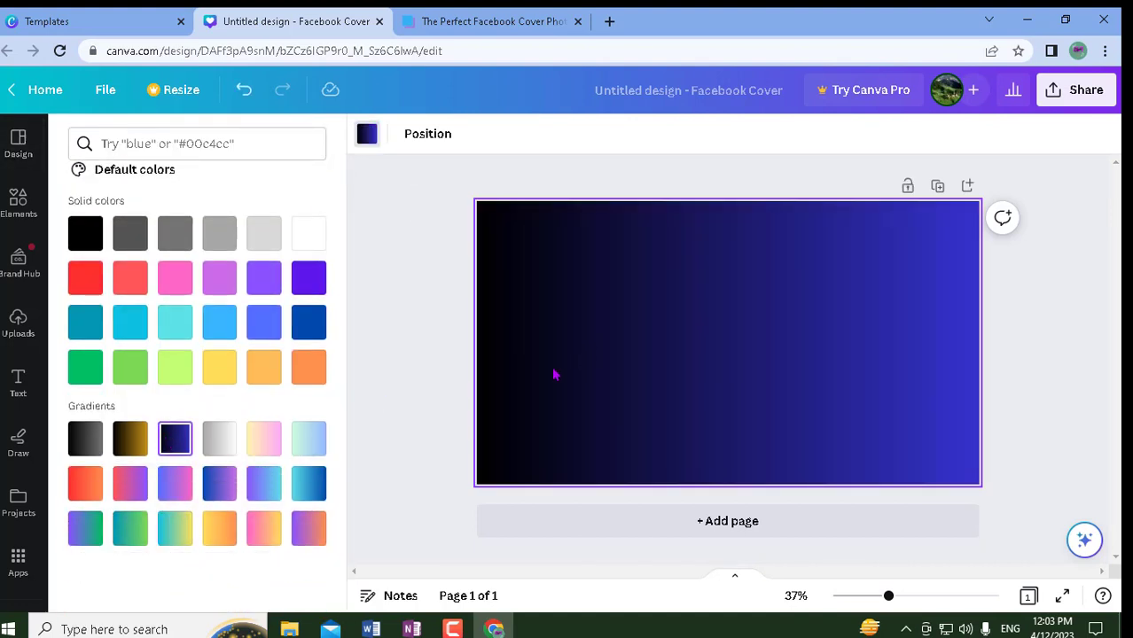
click(299, 439)
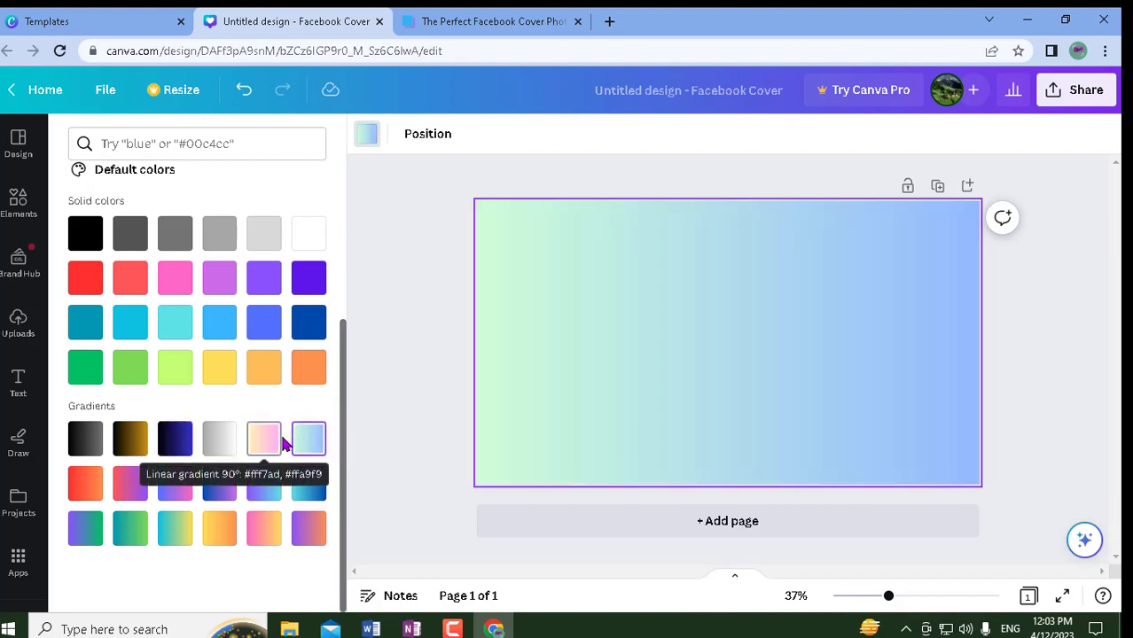
click(266, 369)
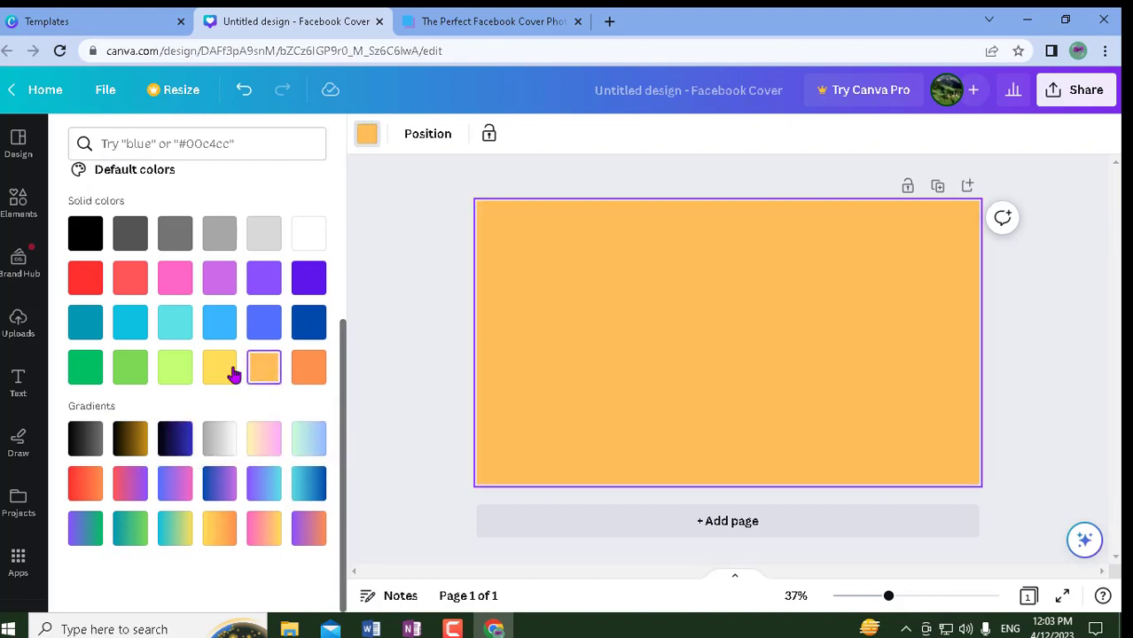
click(262, 325)
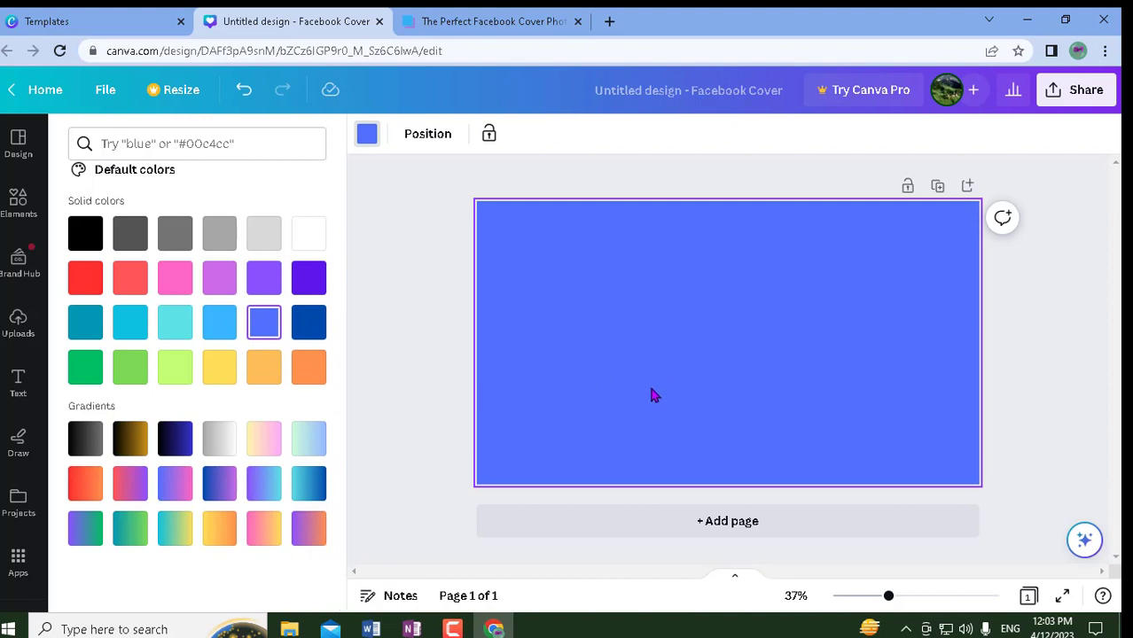
click(404, 398)
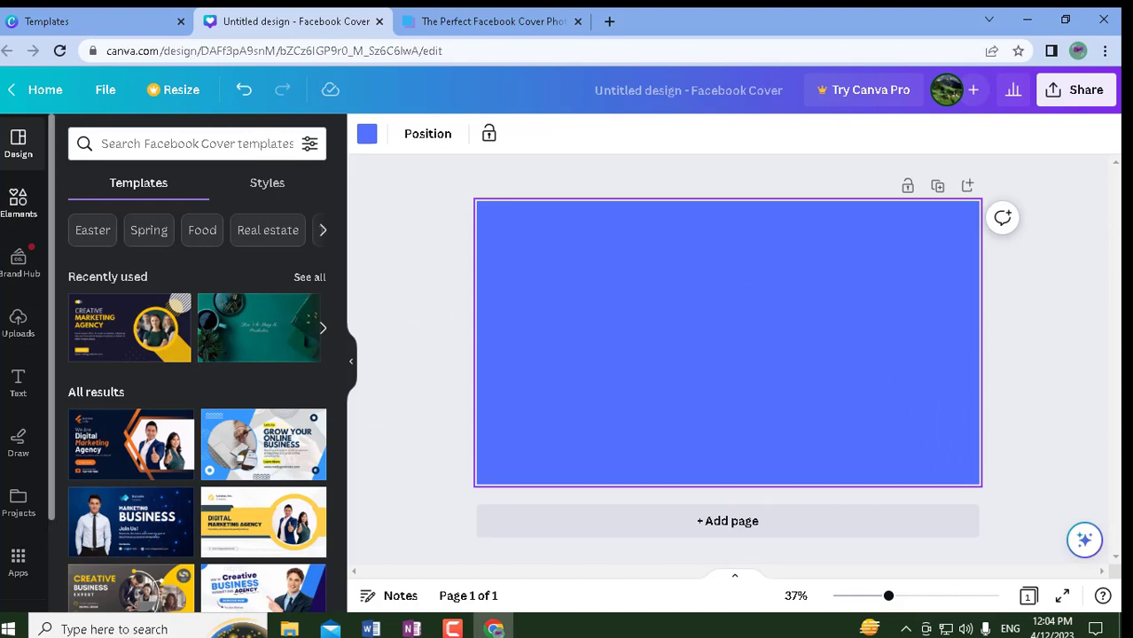
- Browse the Elements panel, then switch to the Text panel with heading, subheading and body styles
click(16, 215)
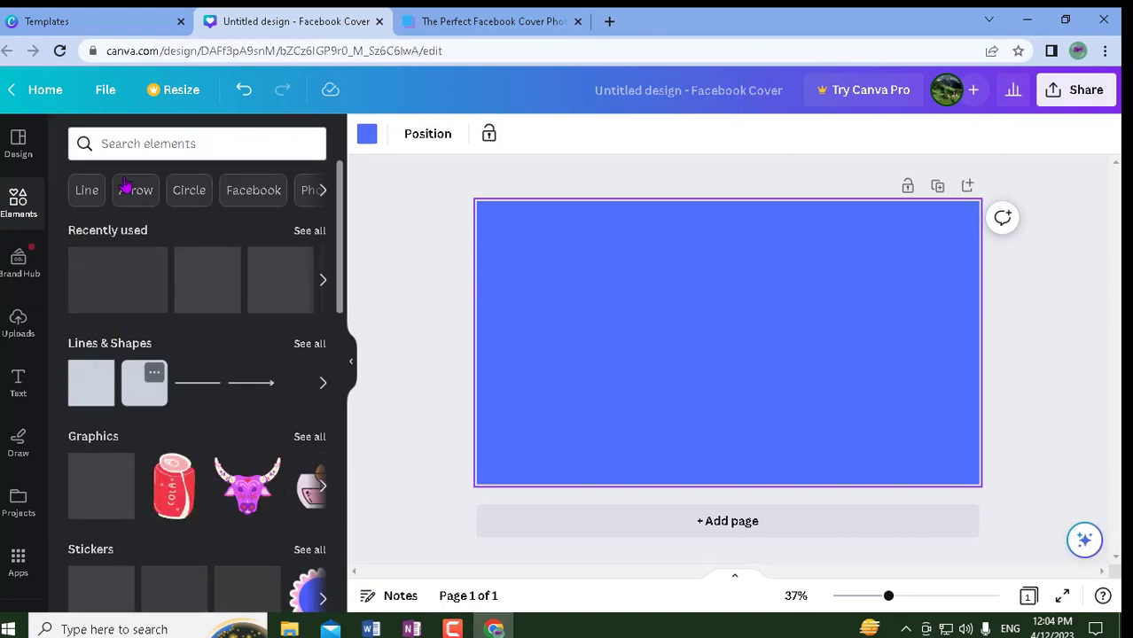
scroll(233, 509, down, 2)
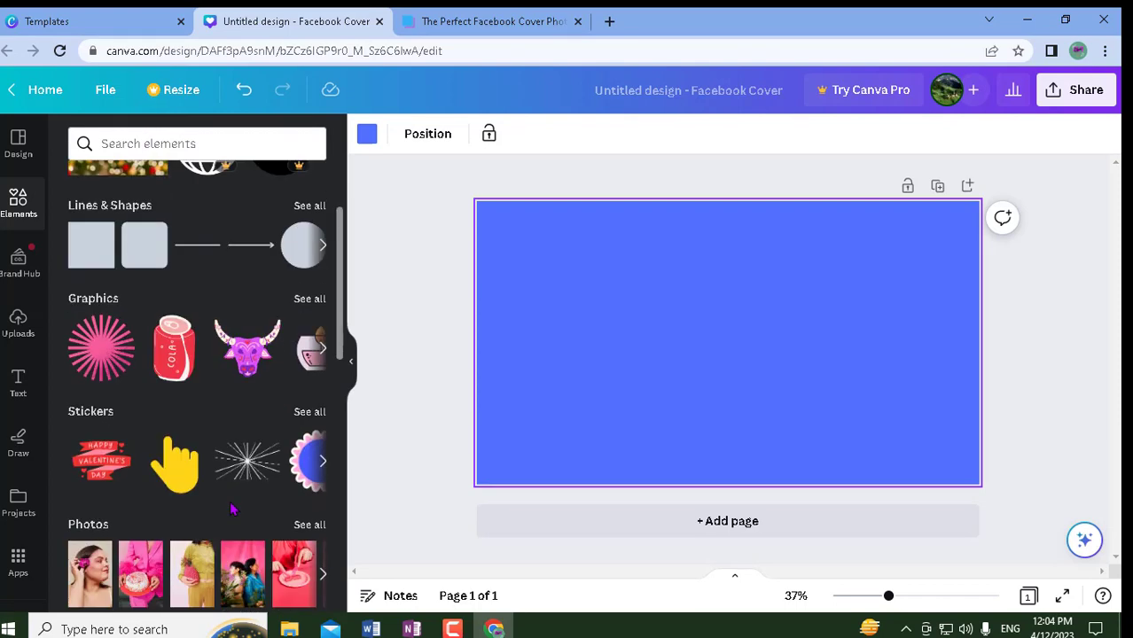
scroll(233, 508, down, 10)
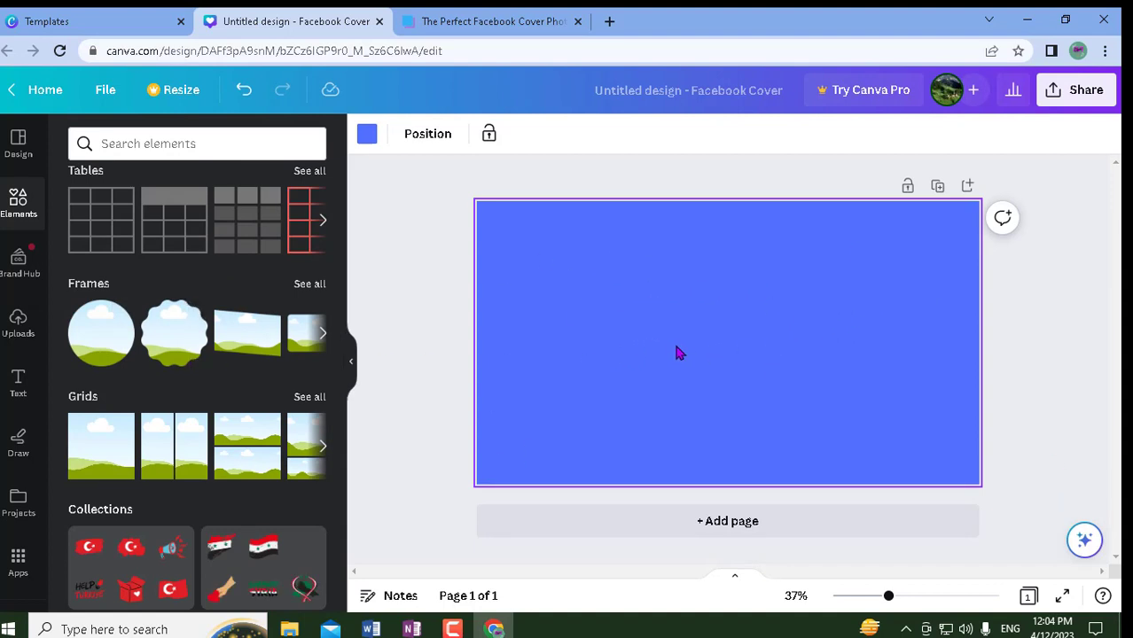
scroll(323, 278, up, 1)
scroll(322, 278, up, 2)
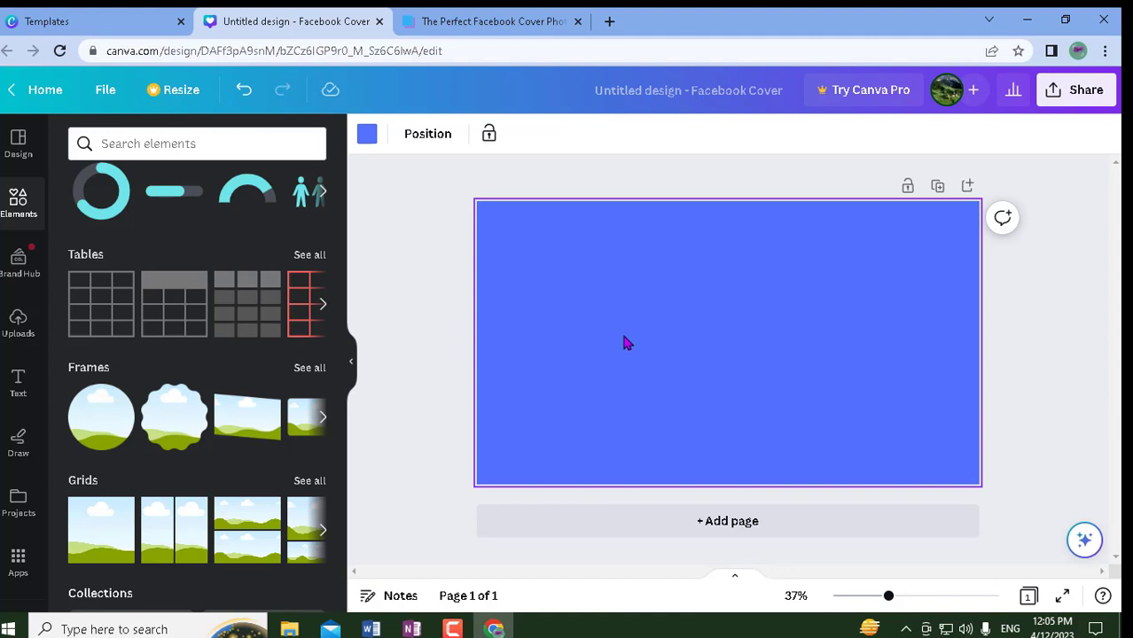
click(17, 390)
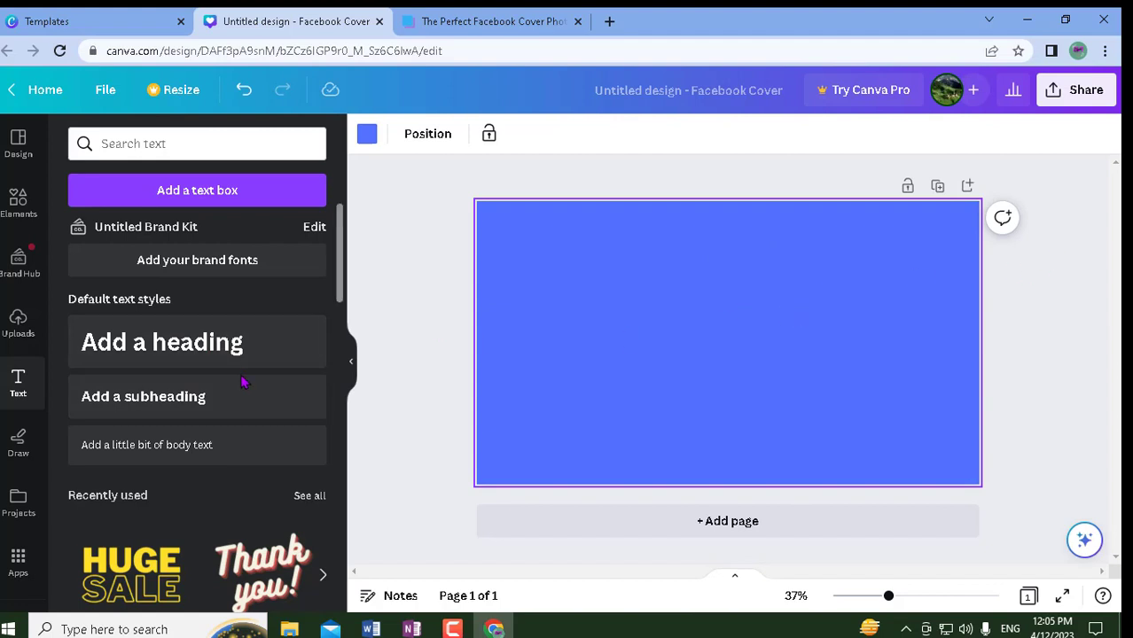
- Add a subheading at the cover's top centre and replace its placeholder with the owner's full name
click(160, 410)
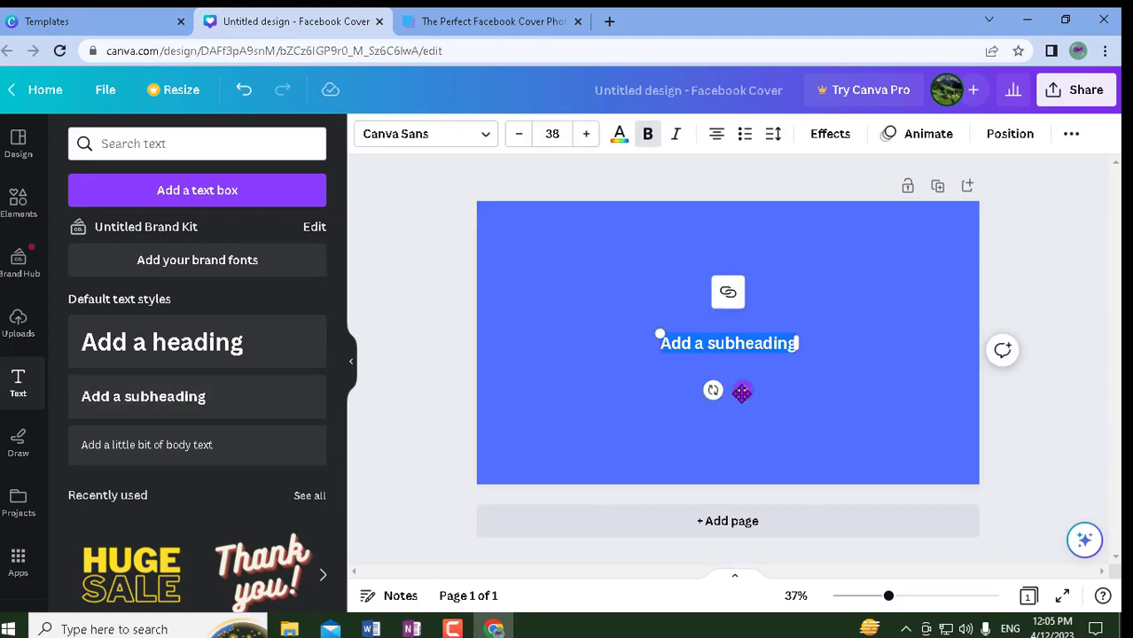
drag(741, 389, 733, 276)
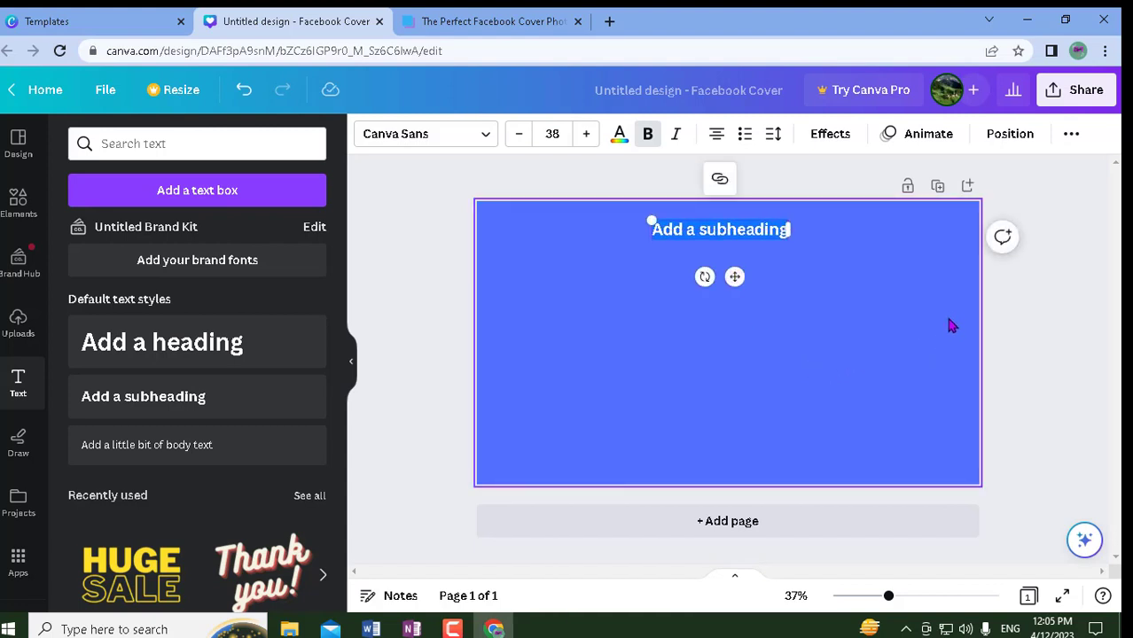
key(BackSpace)
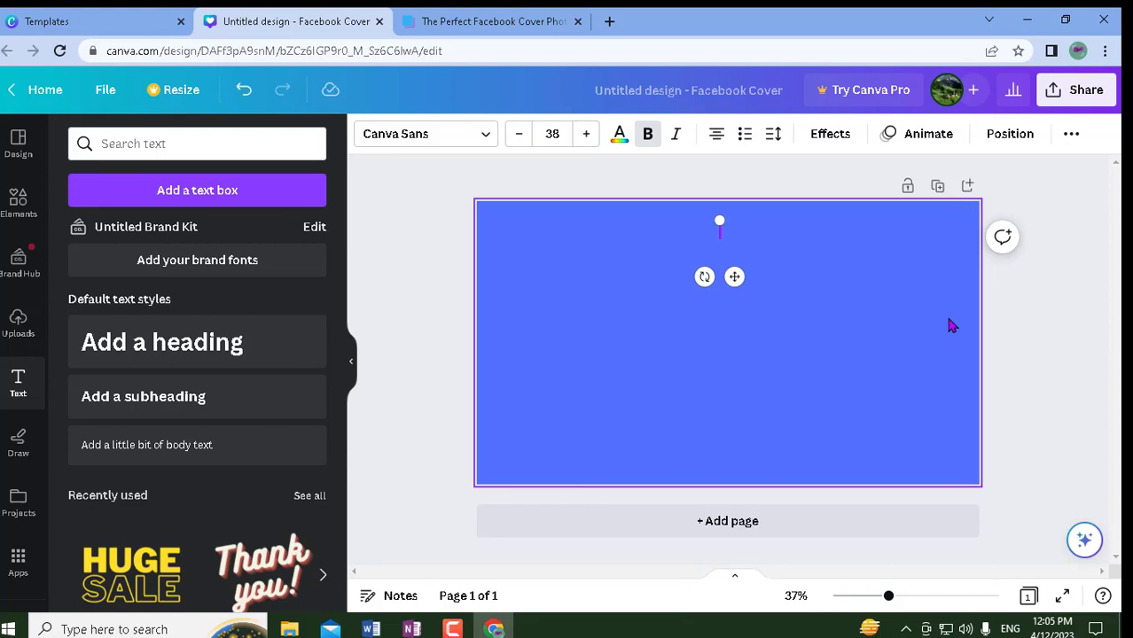
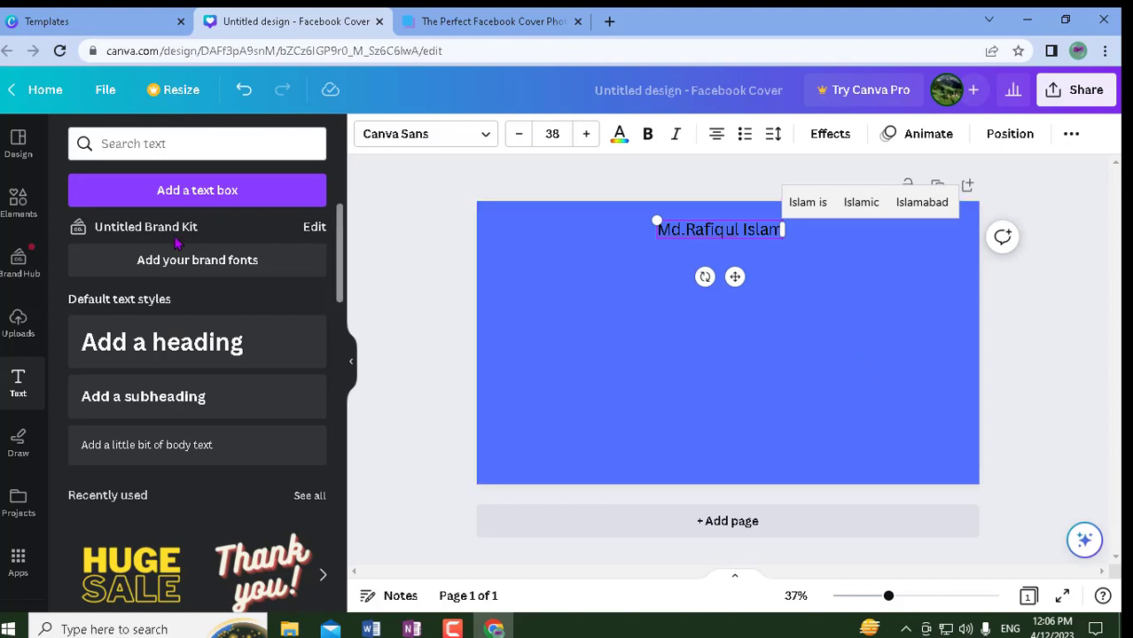
click(382, 296)
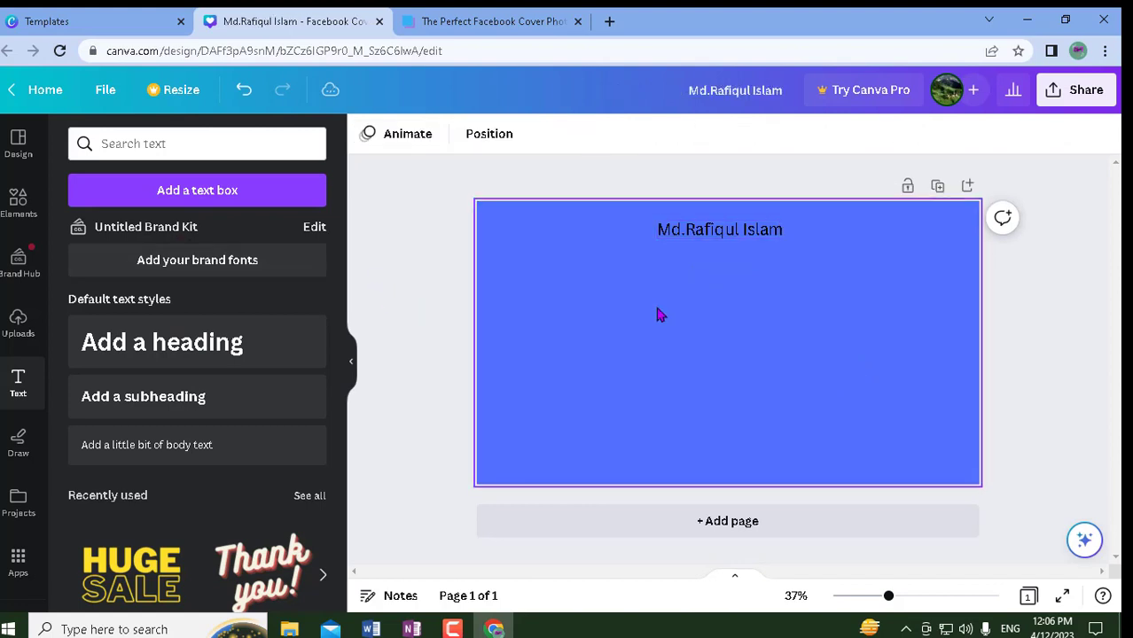
click(699, 235)
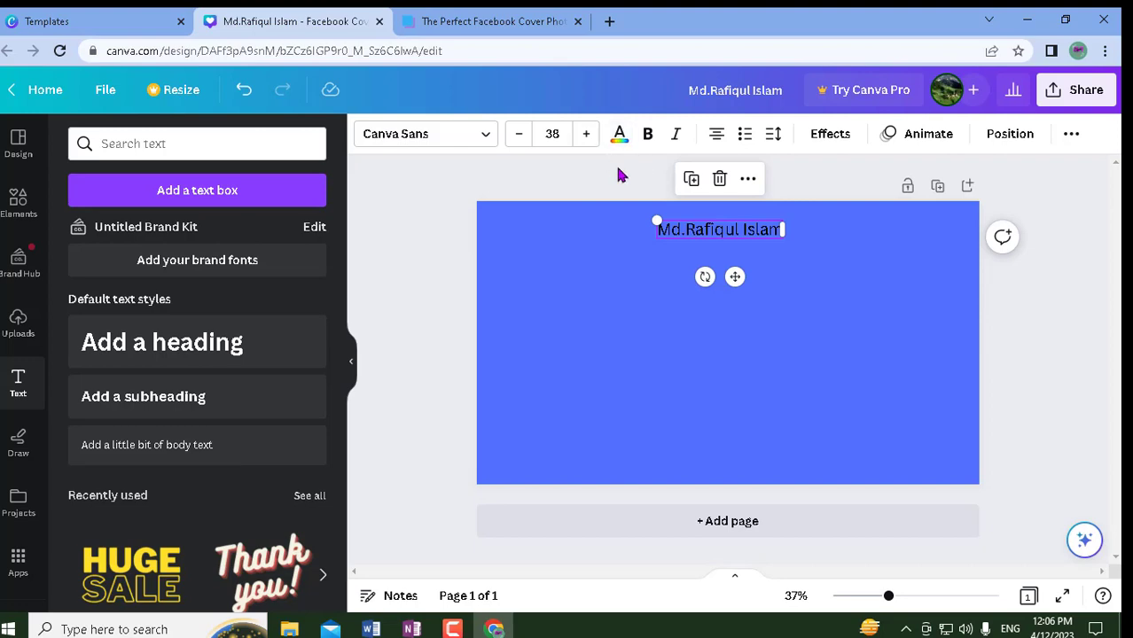
key(Print)
drag(325, 27, 989, 576)
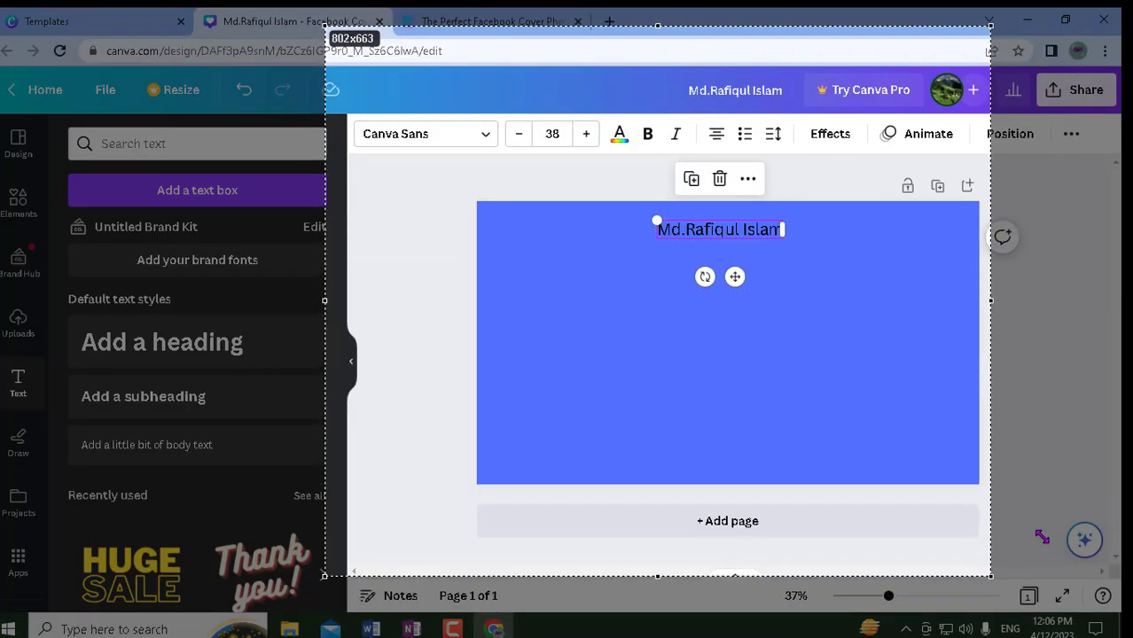
drag(1041, 537, 1066, 533)
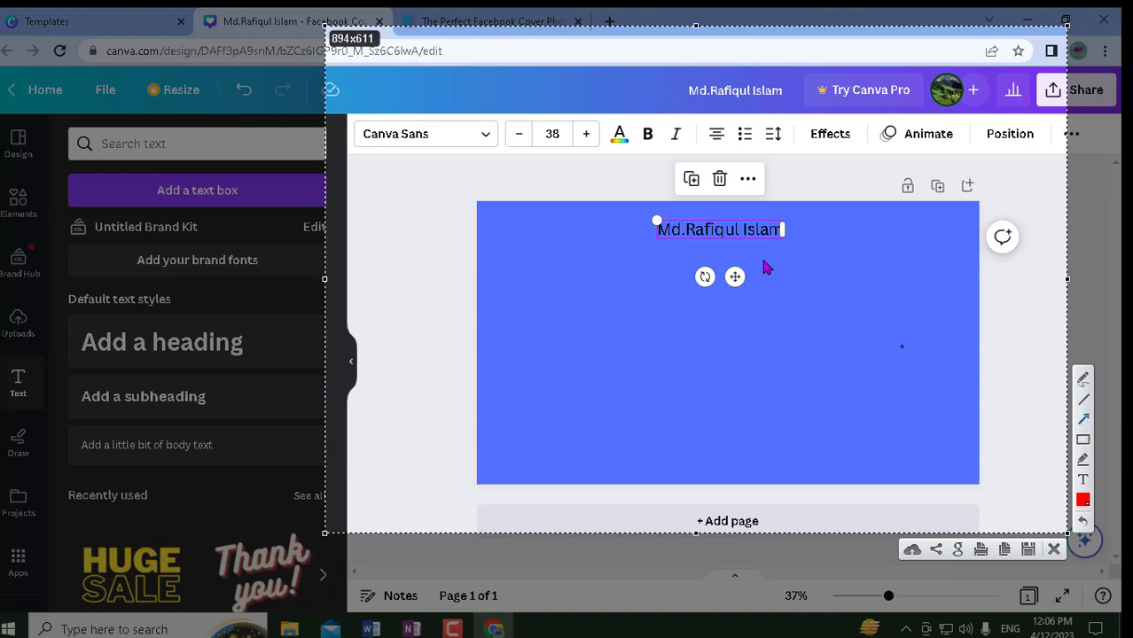
mouse_move(542, 217)
mouse_down()
mouse_move(606, 151)
mouse_move(621, 178)
mouse_move(645, 145)
mouse_move(670, 149)
mouse_up()
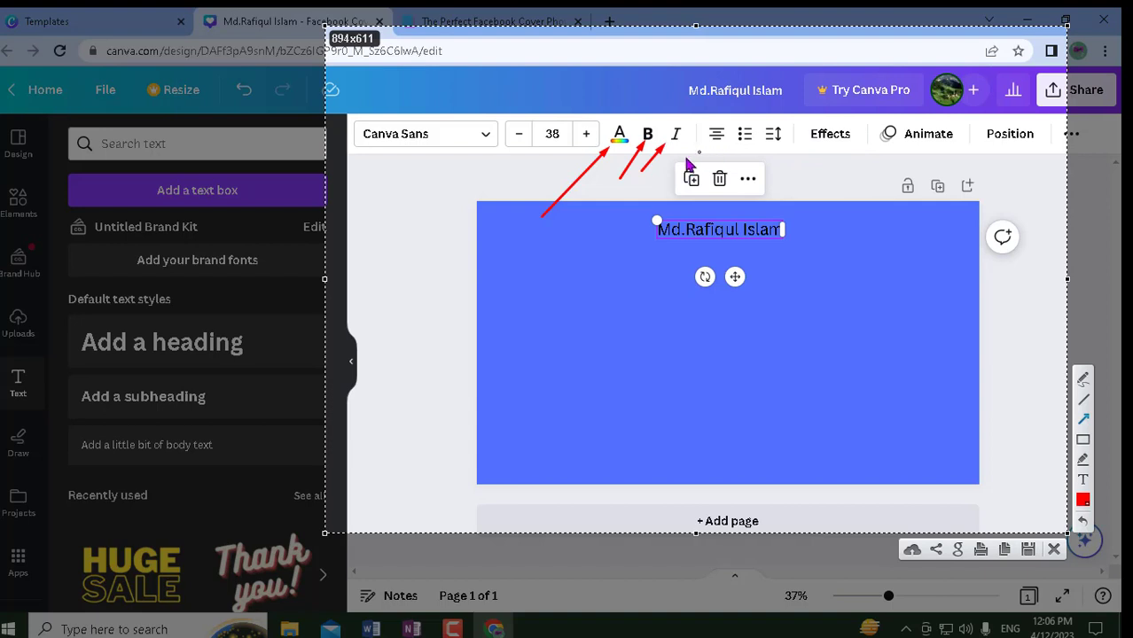
mouse_move(684, 162)
mouse_down()
mouse_move(706, 142)
mouse_move(831, 147)
mouse_up()
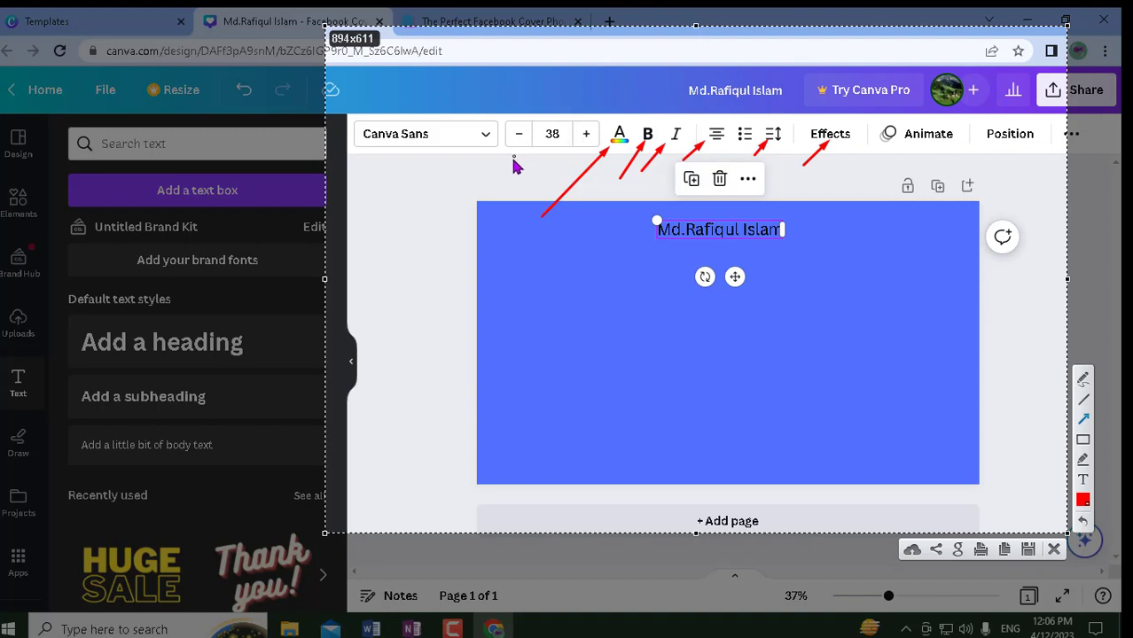
click(1055, 550)
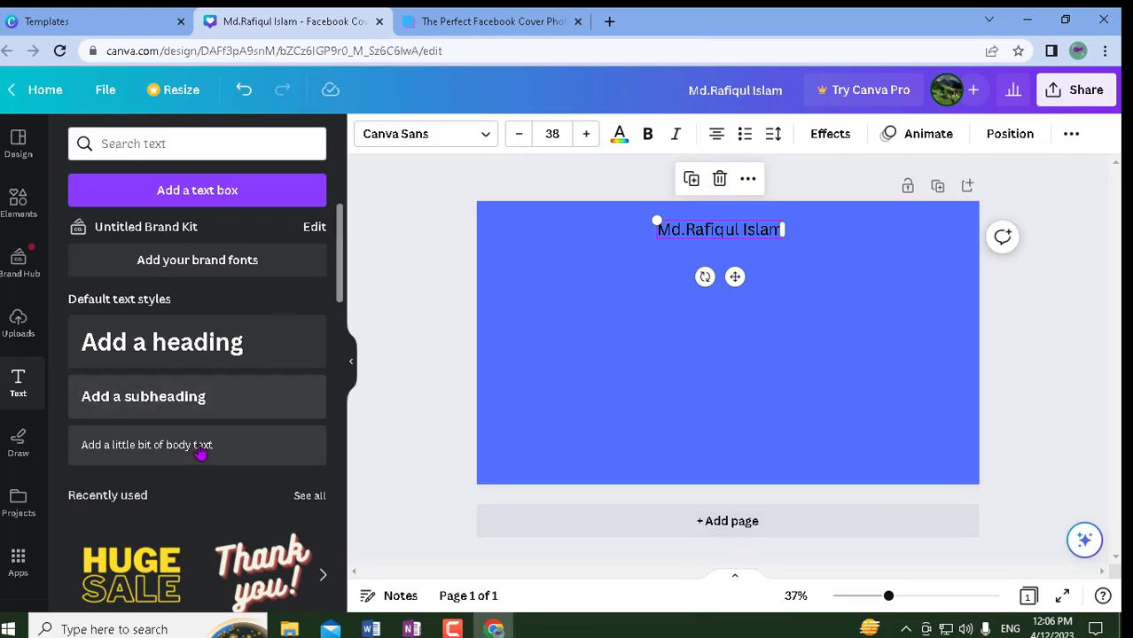
- Make the name text white, bold and italic
click(619, 136)
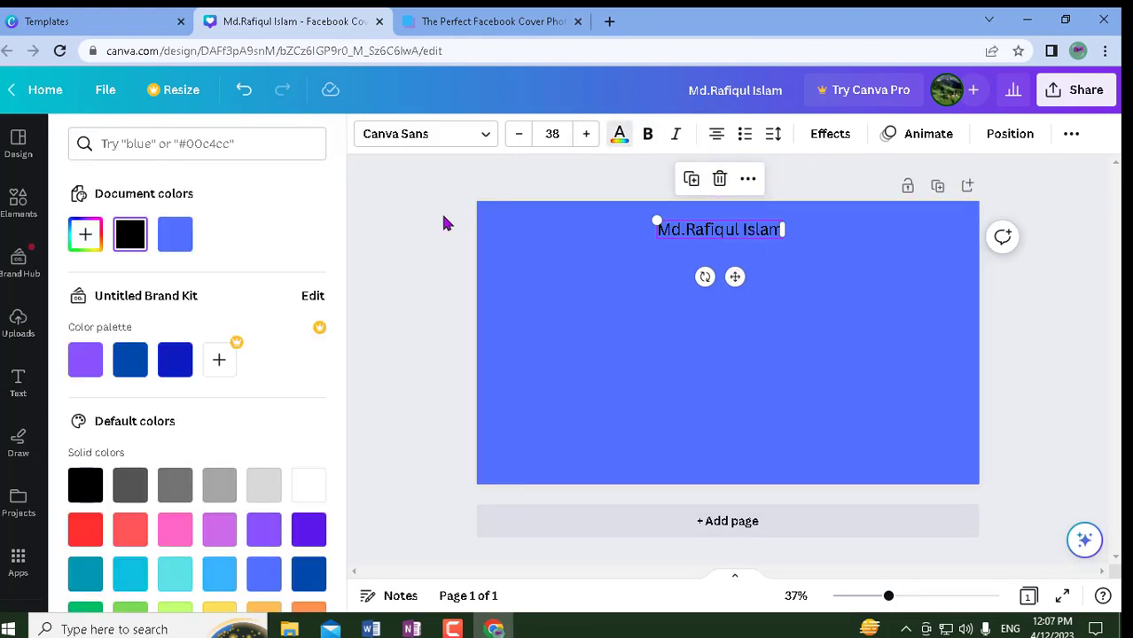
scroll(162, 534, down, 1)
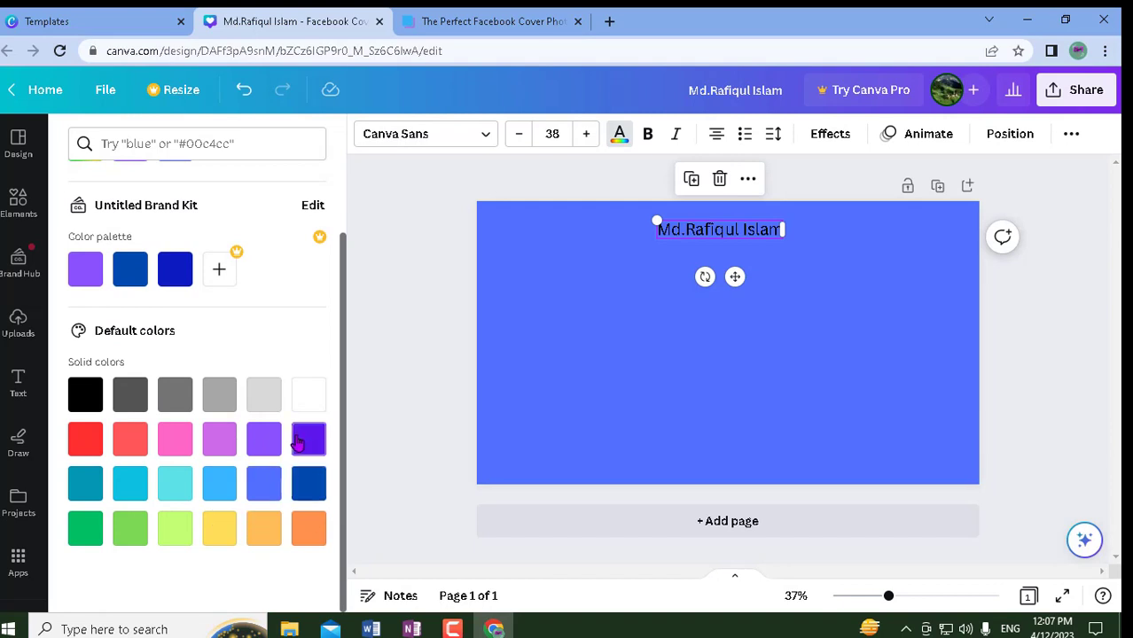
click(309, 399)
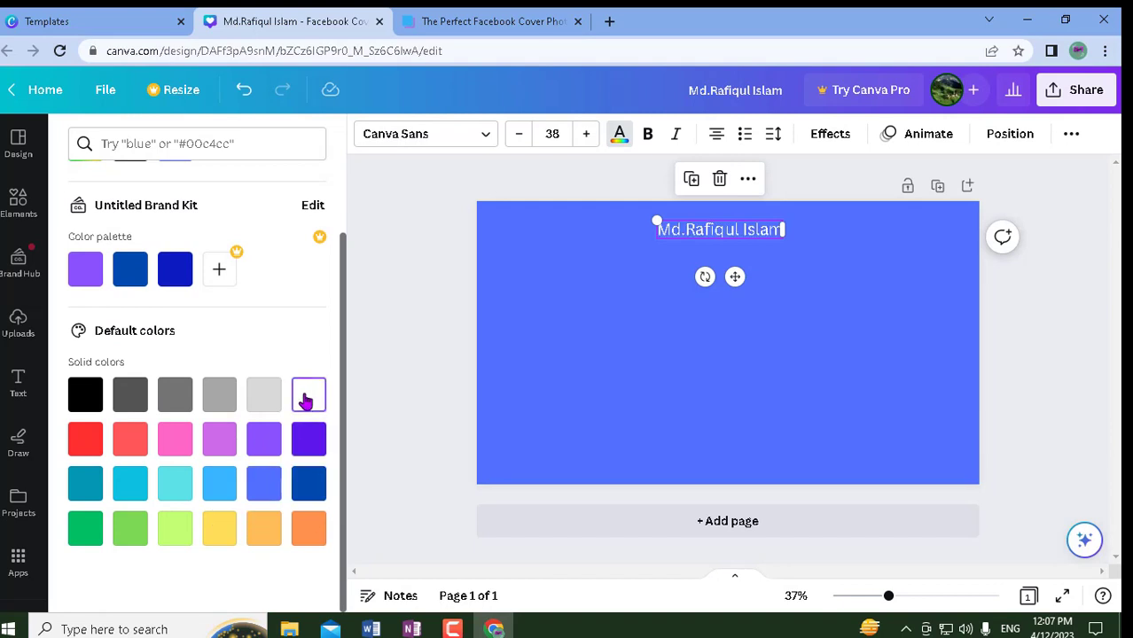
click(404, 335)
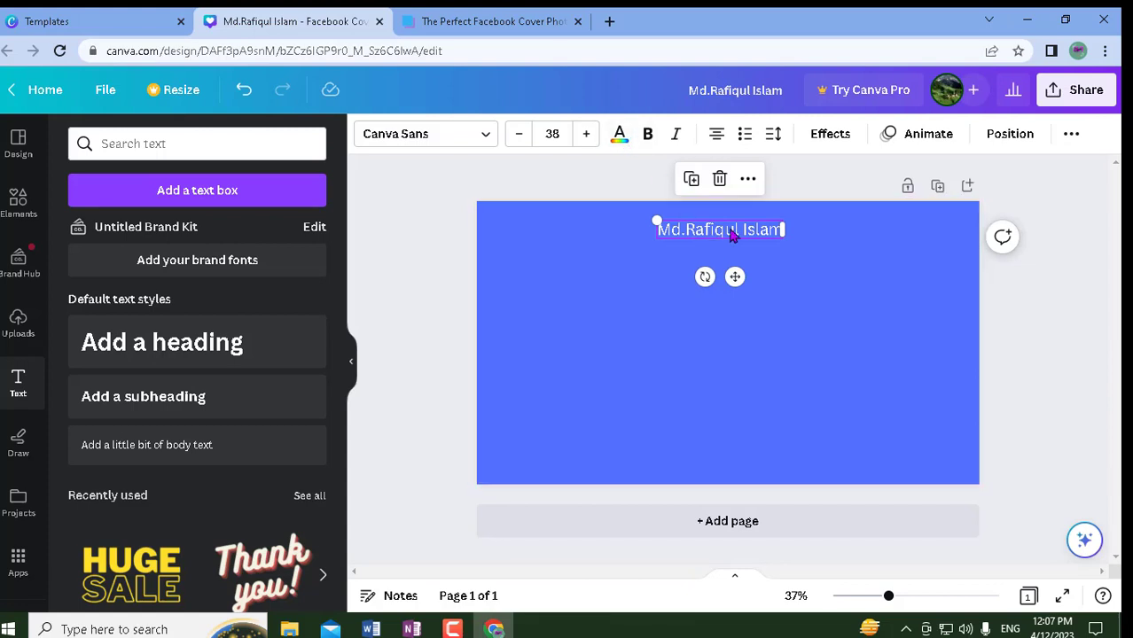
click(647, 134)
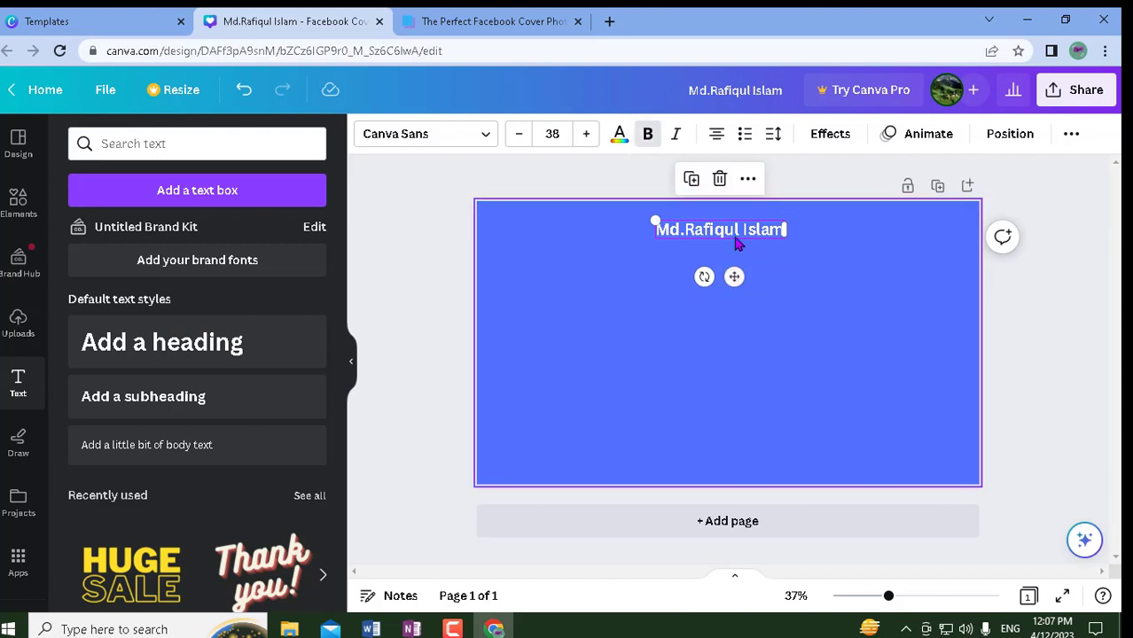
click(674, 136)
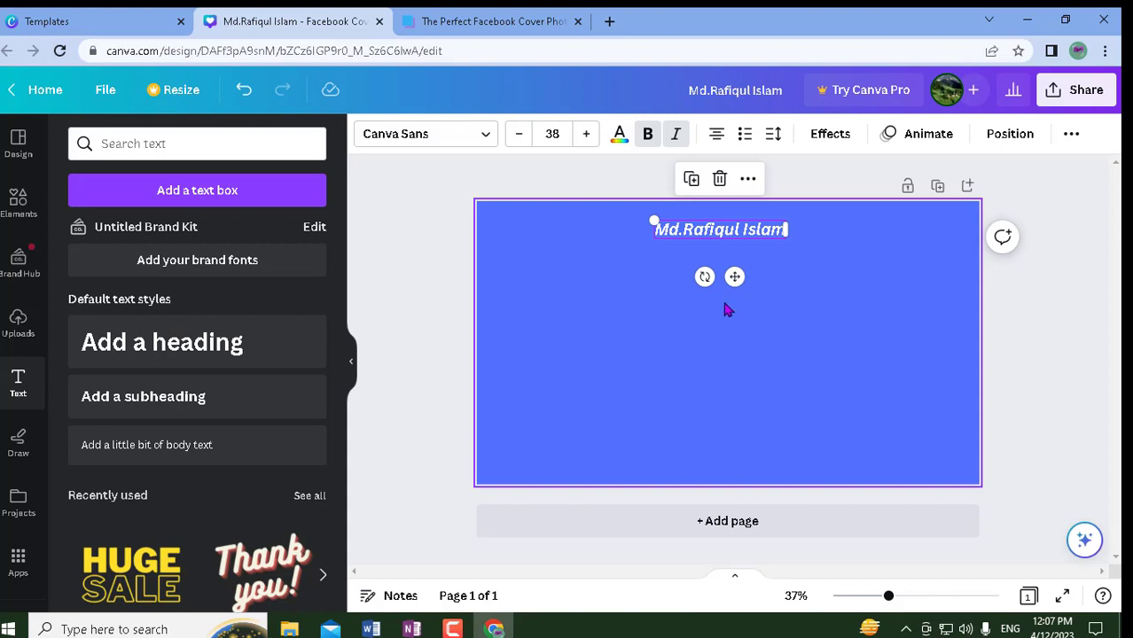
- Increase the name text's font size to 54
click(585, 134)
click(586, 135)
click(586, 134)
click(586, 135)
click(585, 134)
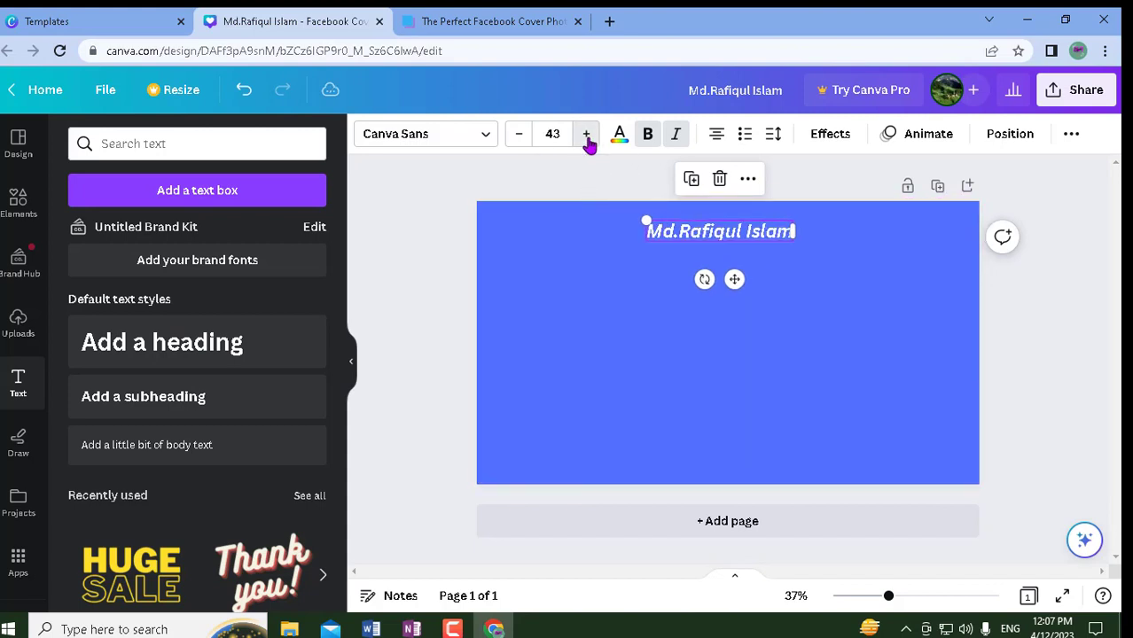
click(585, 135)
click(586, 135)
click(586, 135)
click(586, 135)
click(586, 135)
click(586, 135)
click(586, 134)
click(585, 135)
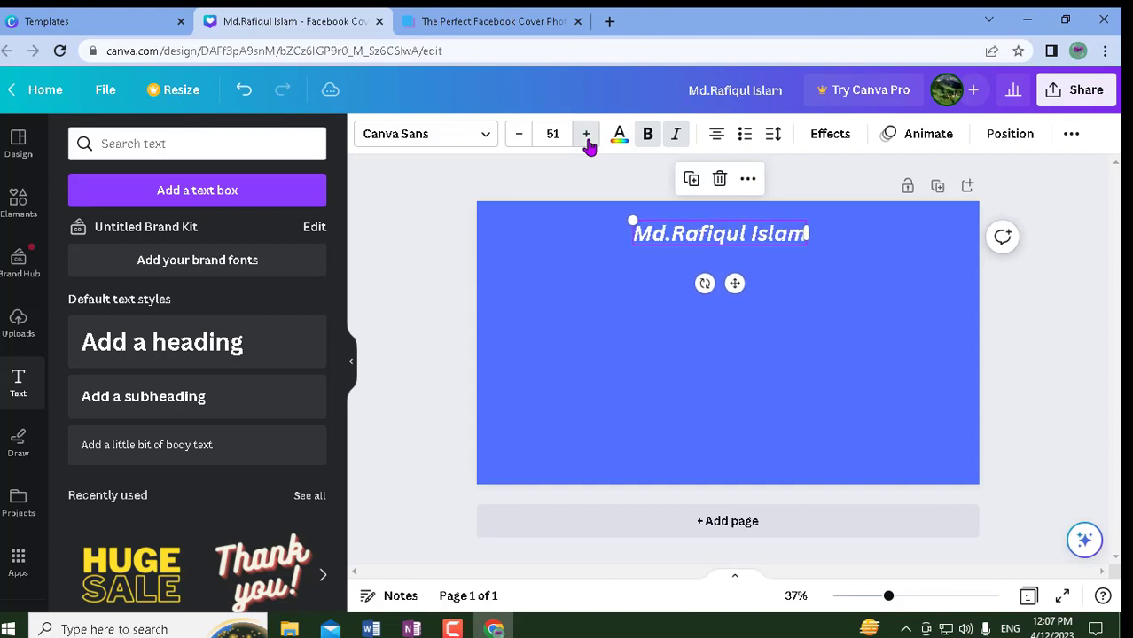
click(585, 135)
click(586, 134)
click(585, 135)
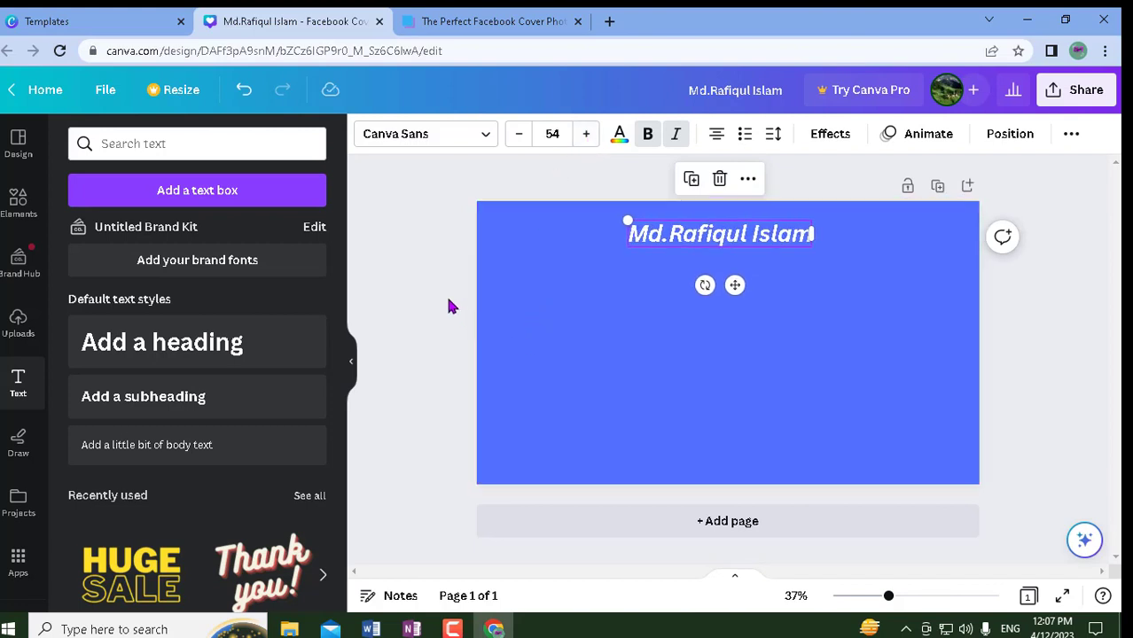
click(473, 319)
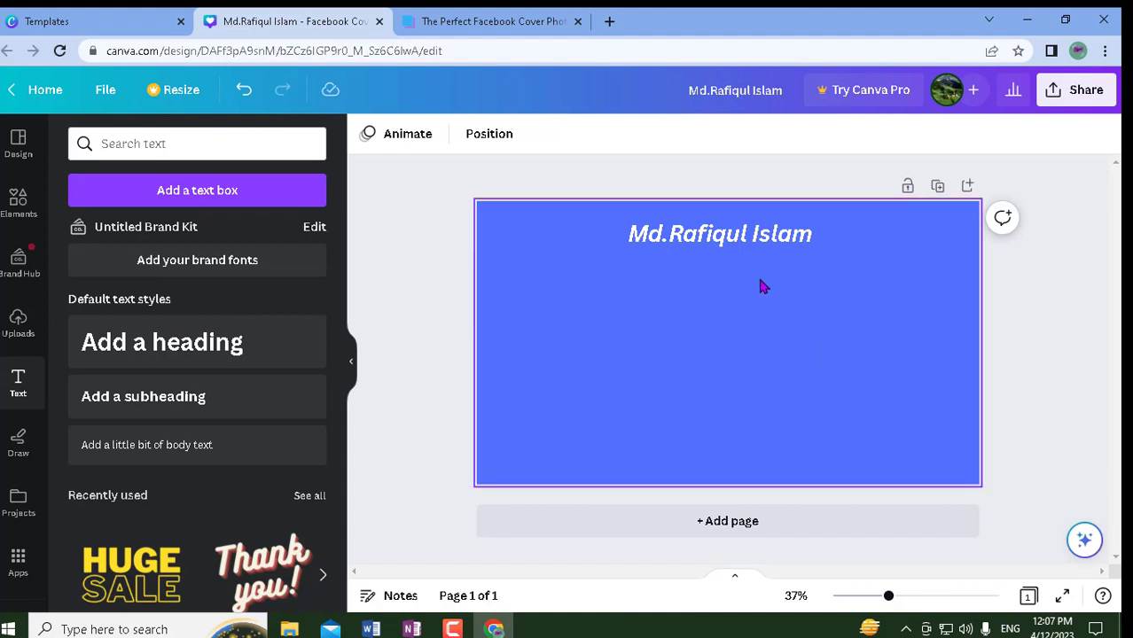
- Reselect the name text and bring up its Effects styles
click(747, 247)
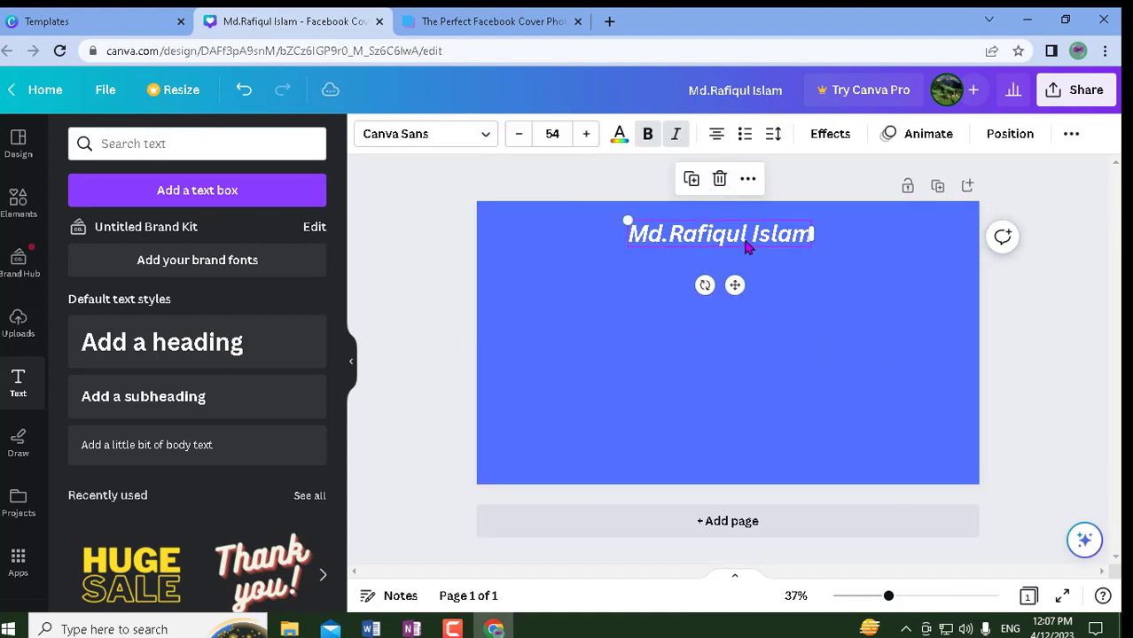
scroll(253, 430, down, 4)
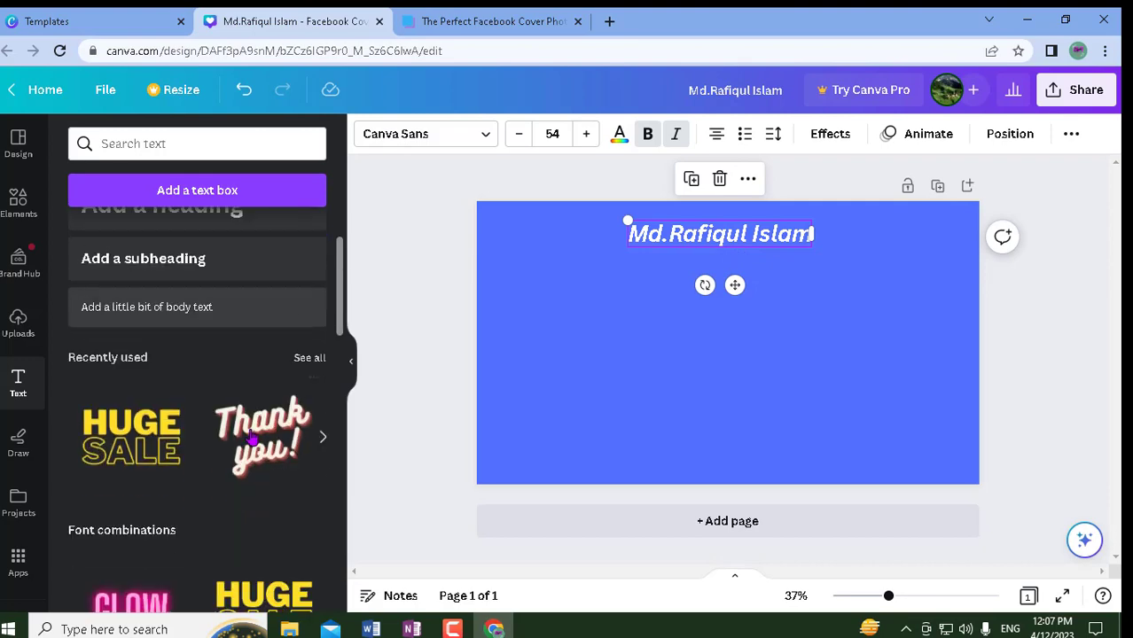
scroll(253, 423, down, 2)
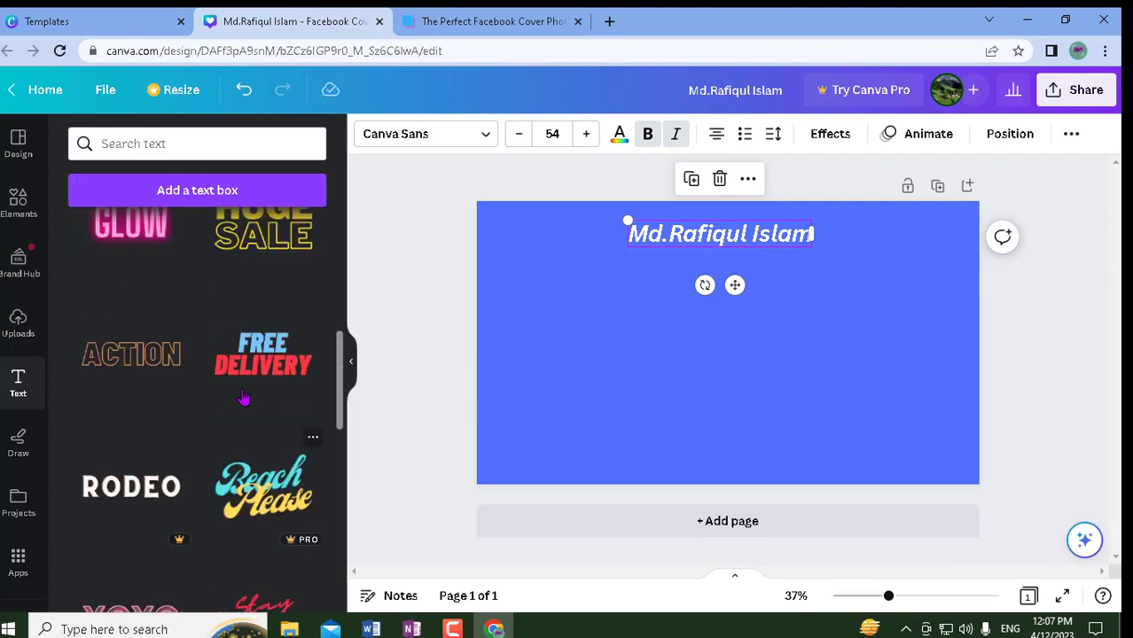
scroll(243, 390, up, 4)
scroll(230, 346, up, 2)
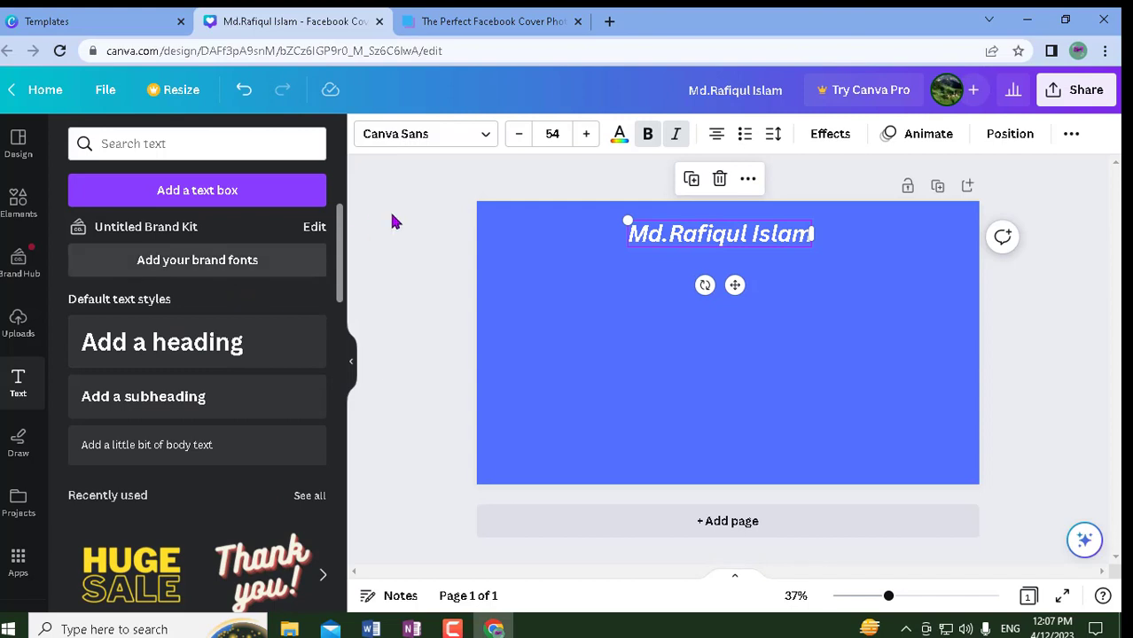
click(824, 138)
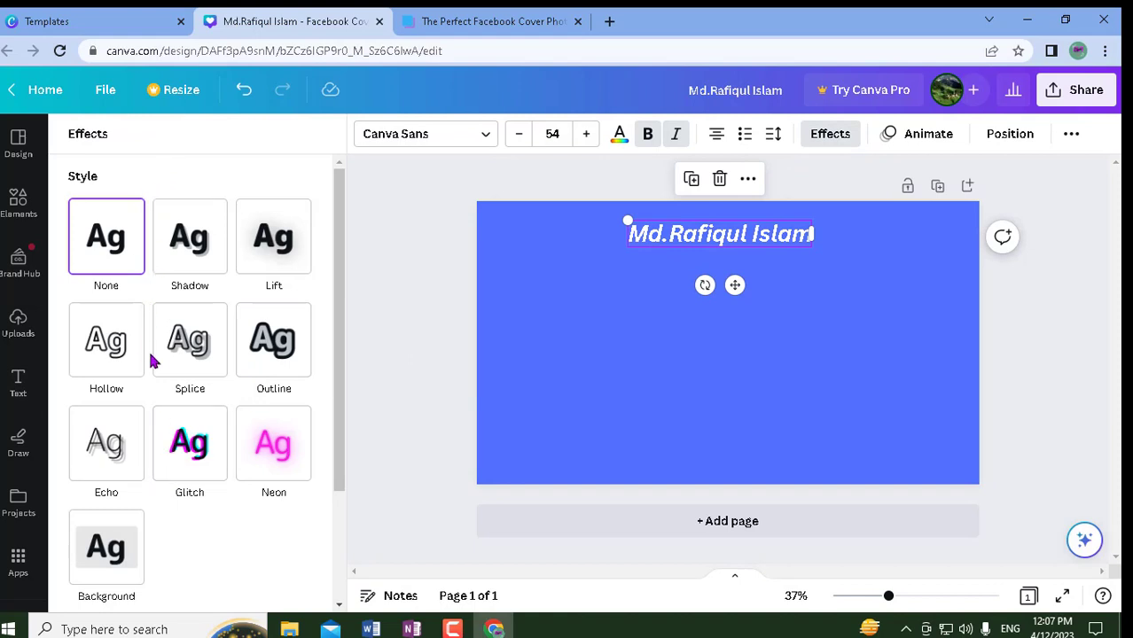
- Try Curve, Splice, Shadow, Outline and Glitch on the name heading, then apply Hollow
scroll(168, 395, down, 3)
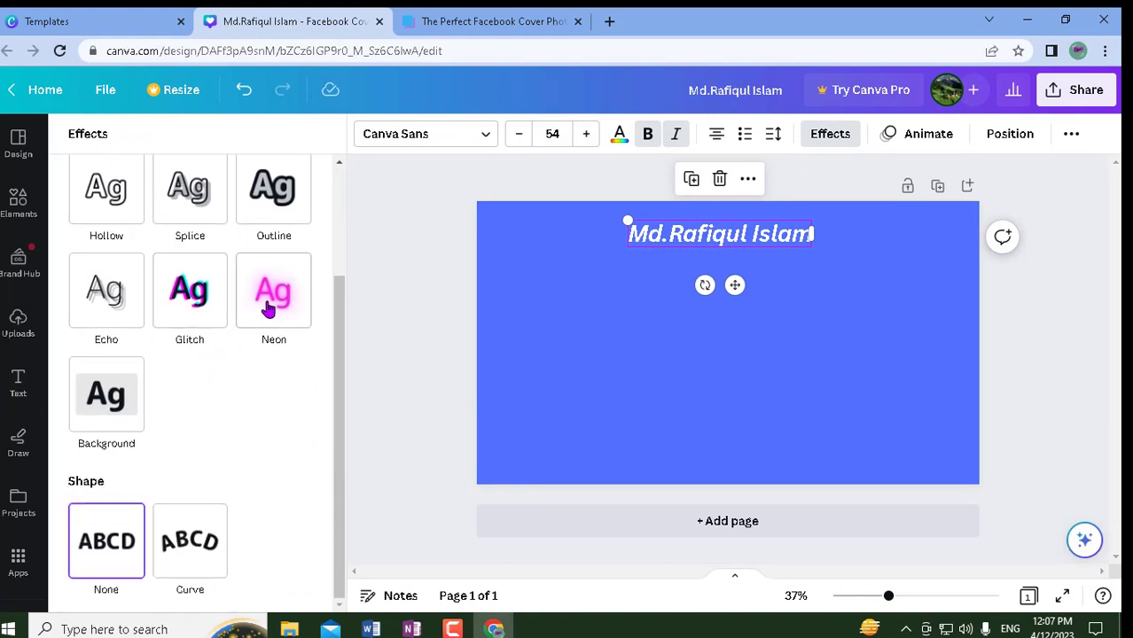
click(198, 552)
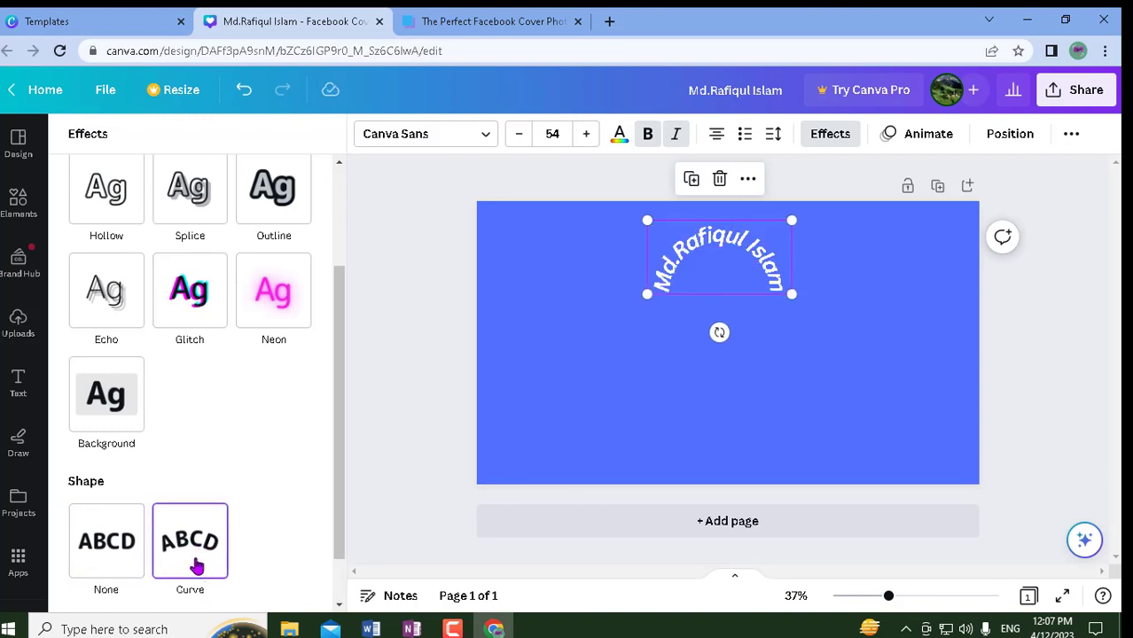
click(107, 553)
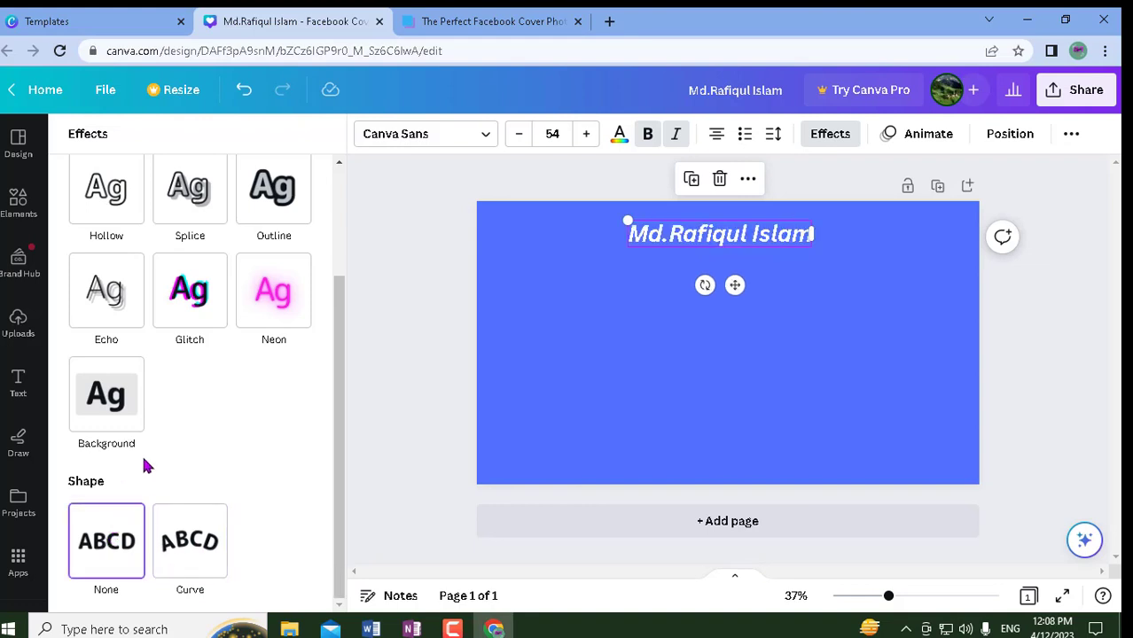
scroll(213, 407, up, 2)
click(184, 287)
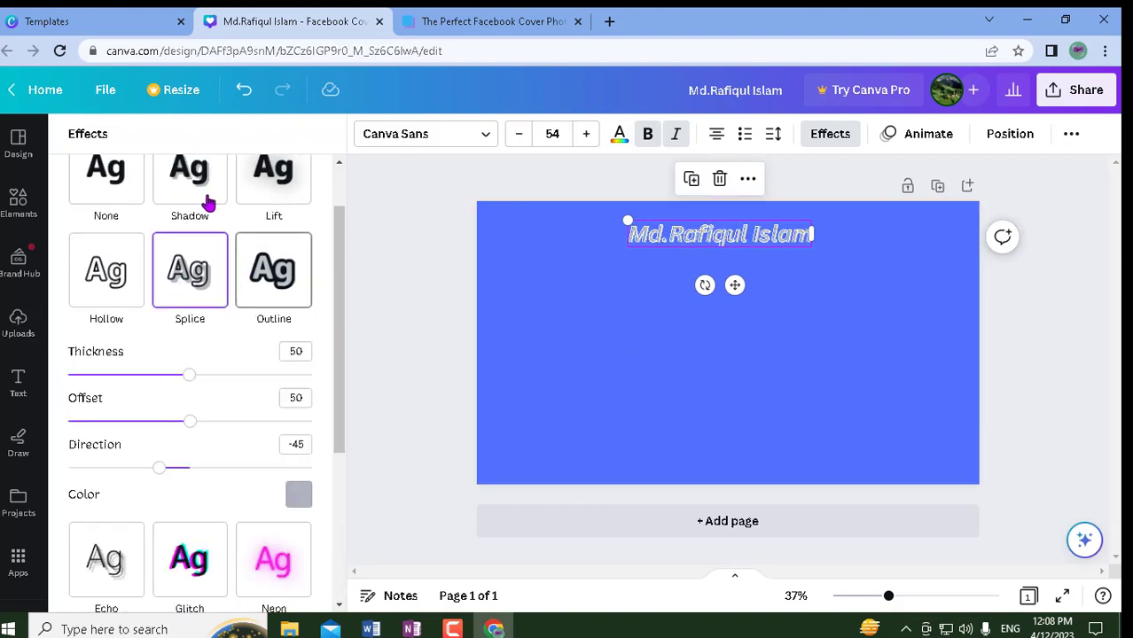
click(191, 182)
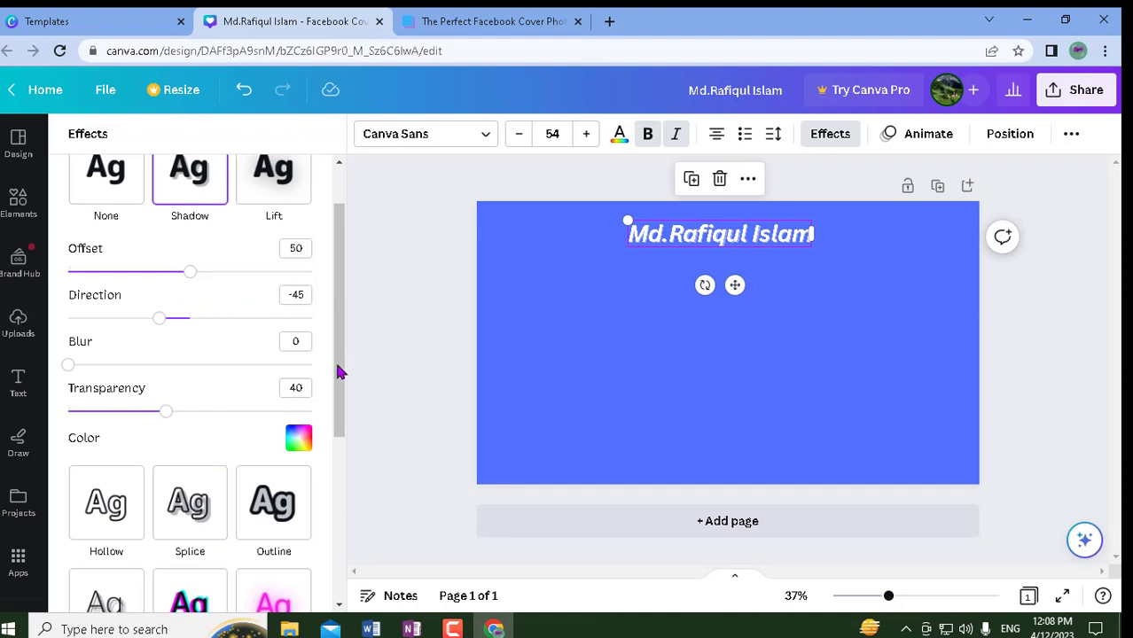
click(266, 504)
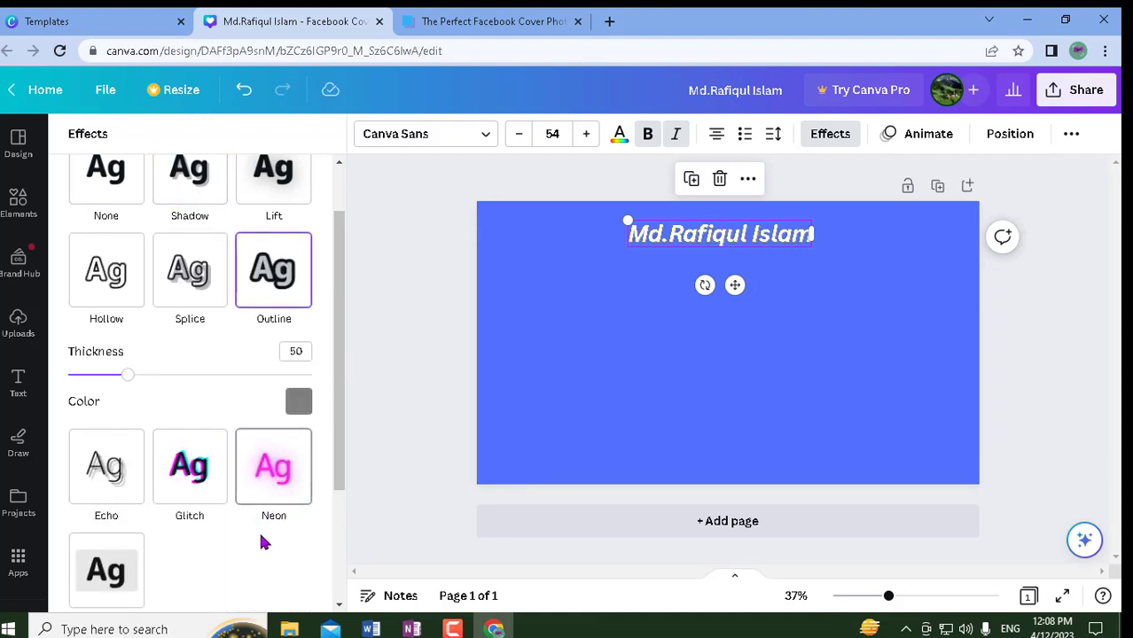
click(164, 483)
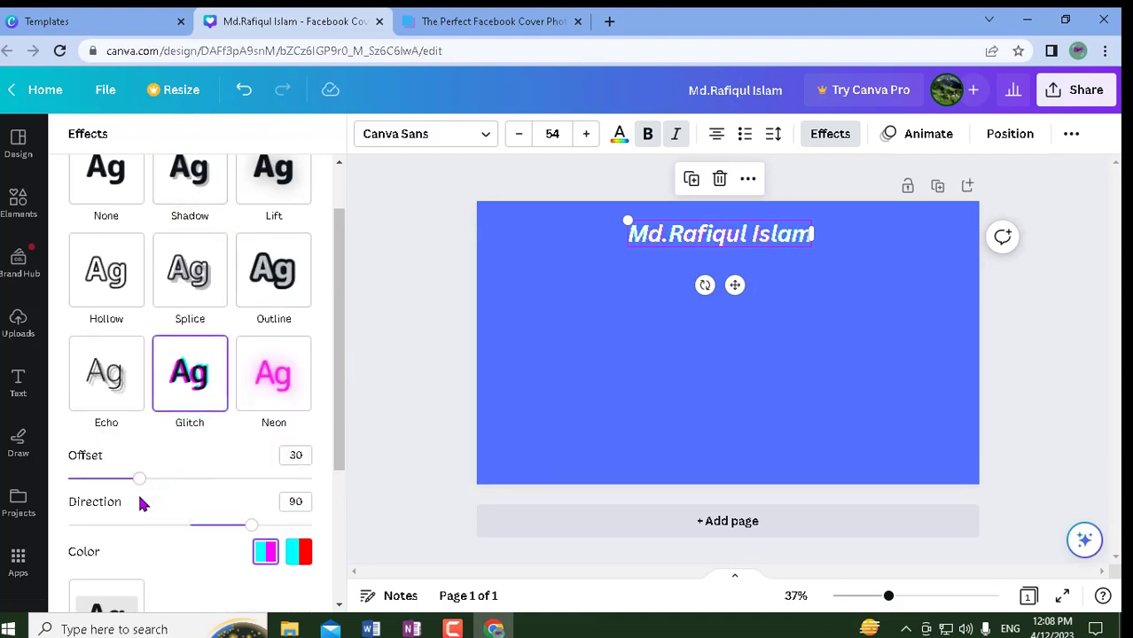
click(90, 287)
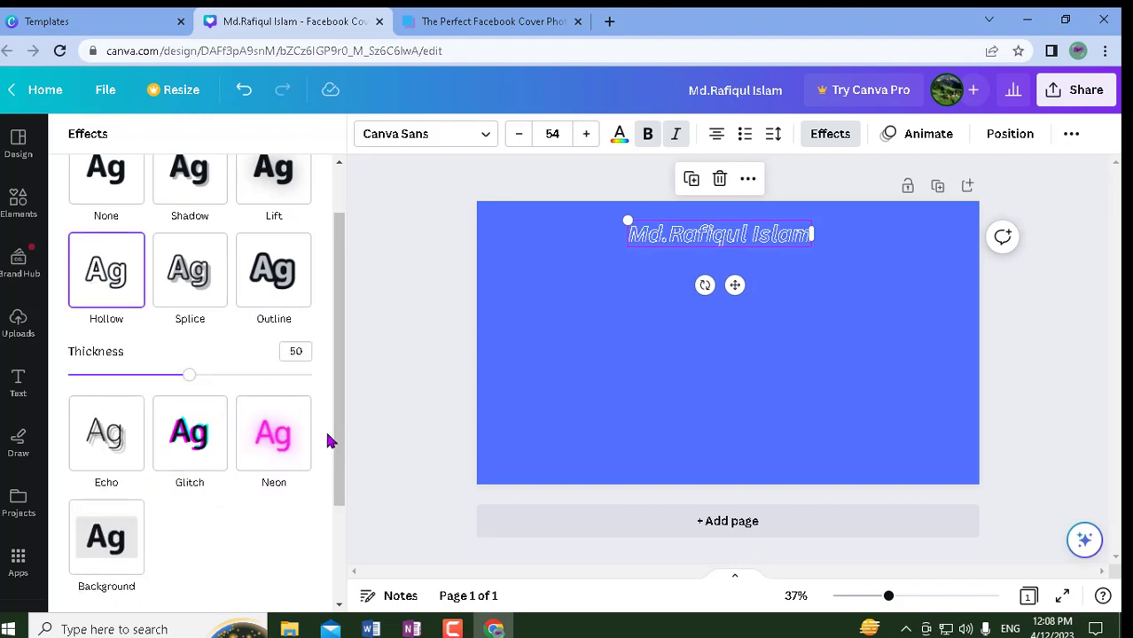
click(399, 416)
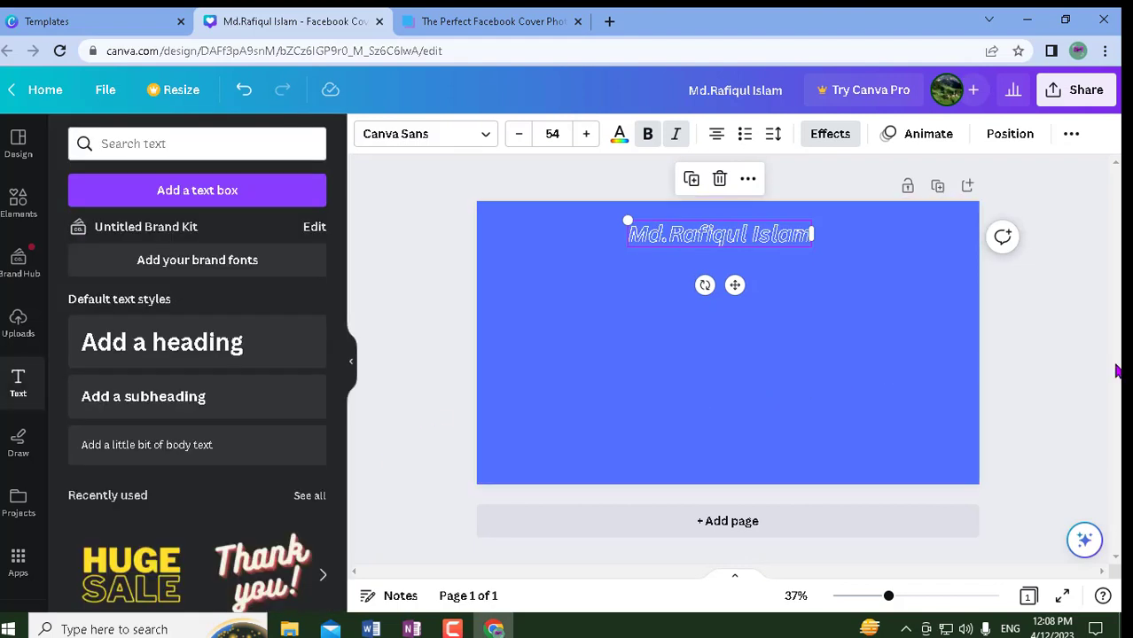
click(1036, 370)
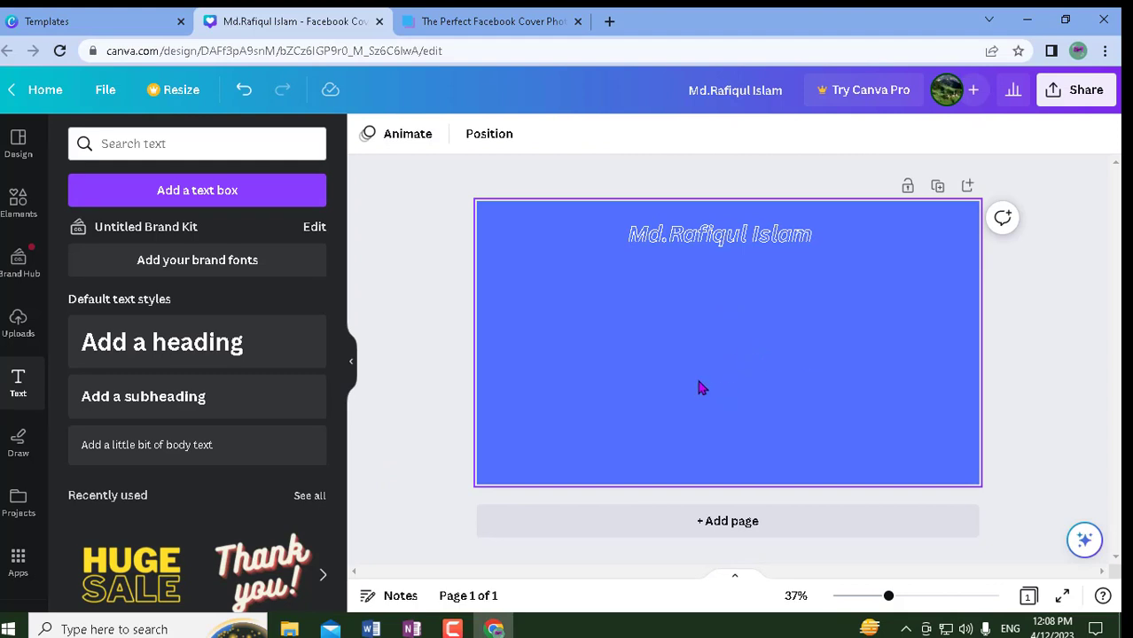
- Go to Uploads and start uploading a file from the computer
click(19, 337)
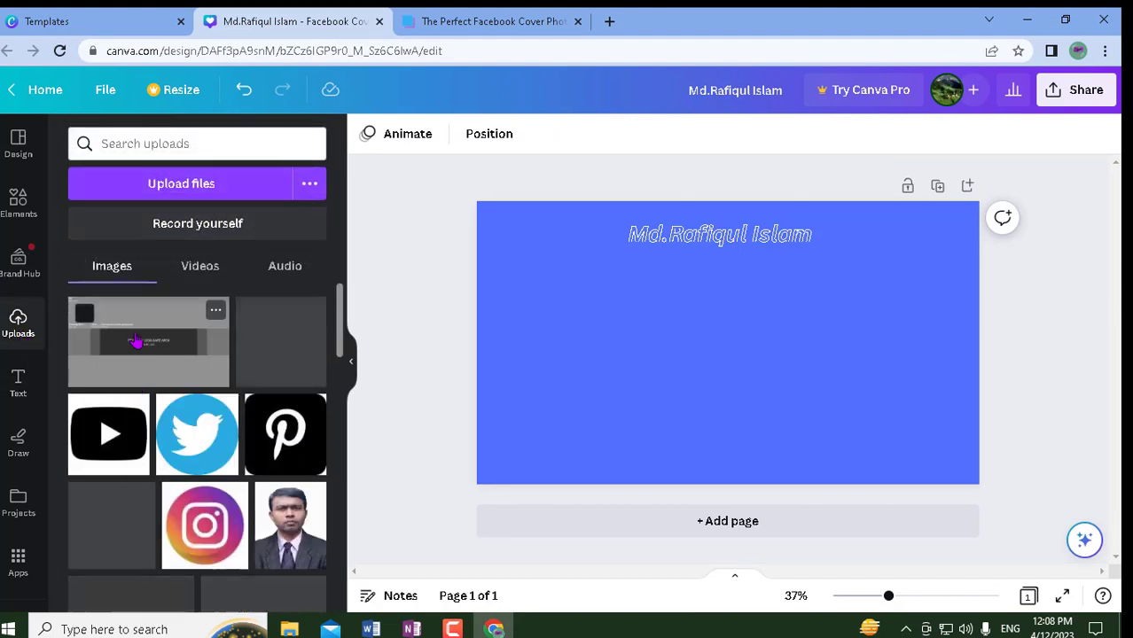
click(212, 203)
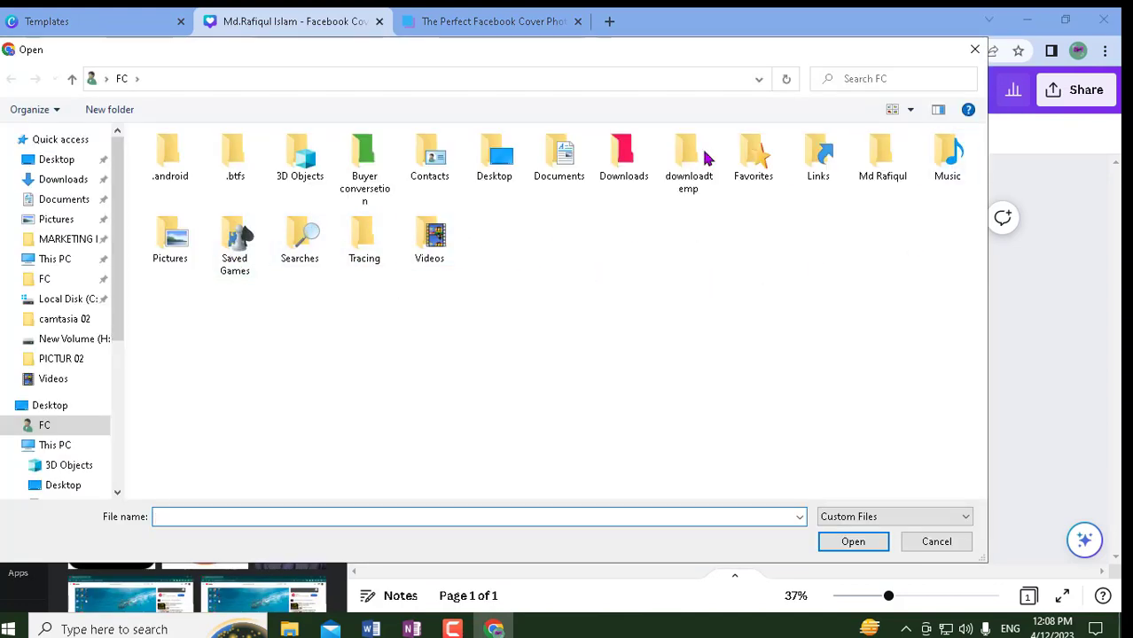
- Look through the Pictures and Camera Roll folders, then go back up to the Desktop
click(192, 240)
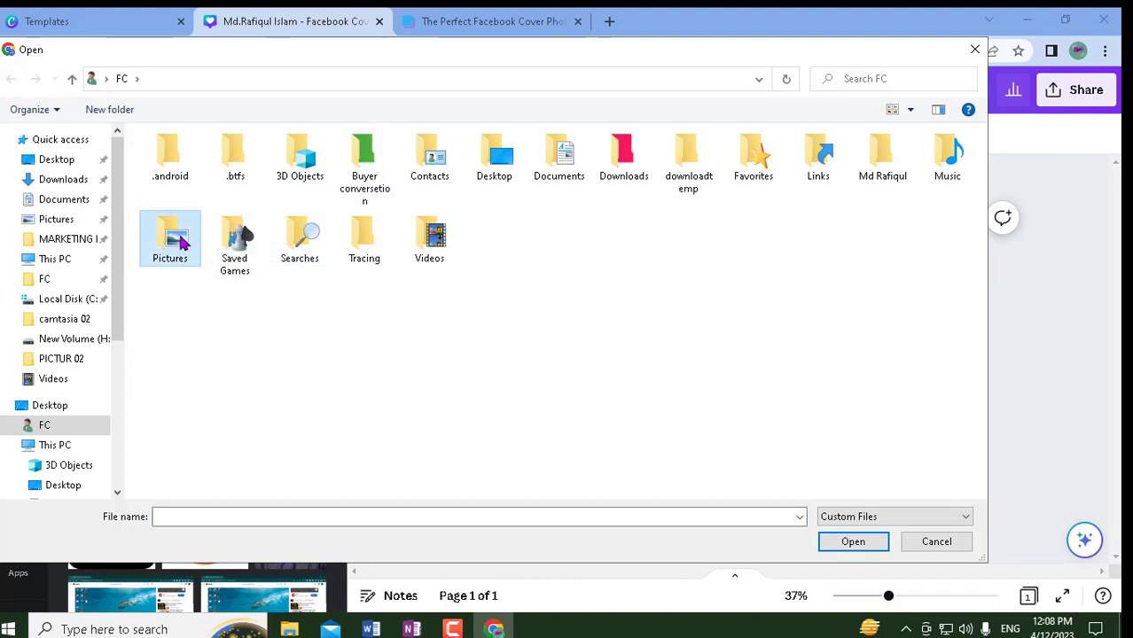
double_click(180, 237)
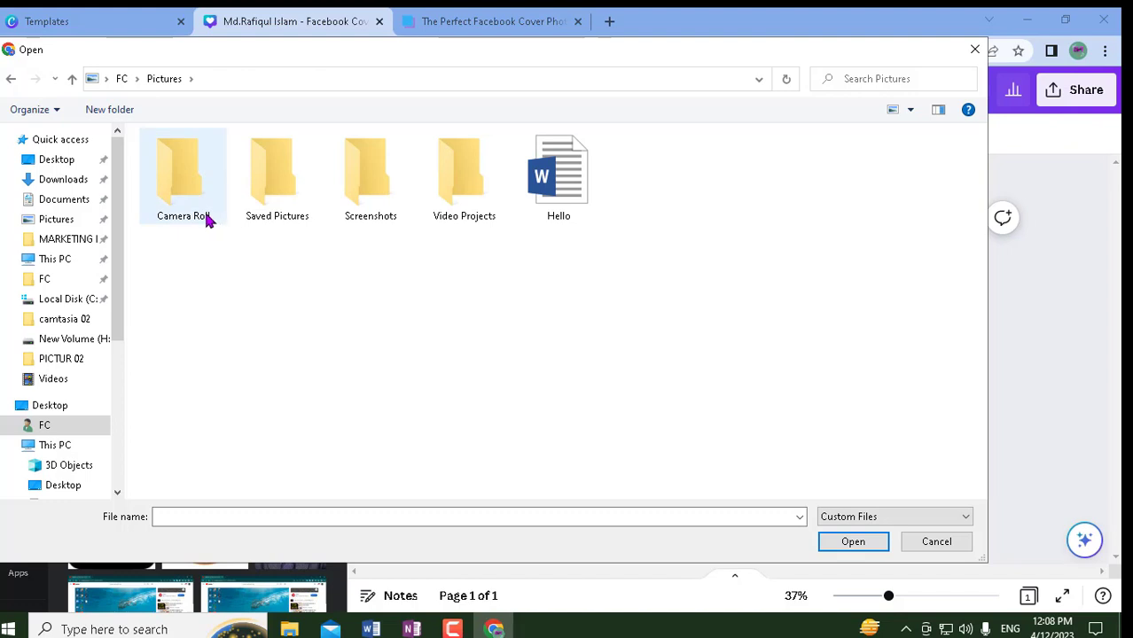
click(206, 220)
double_click(206, 221)
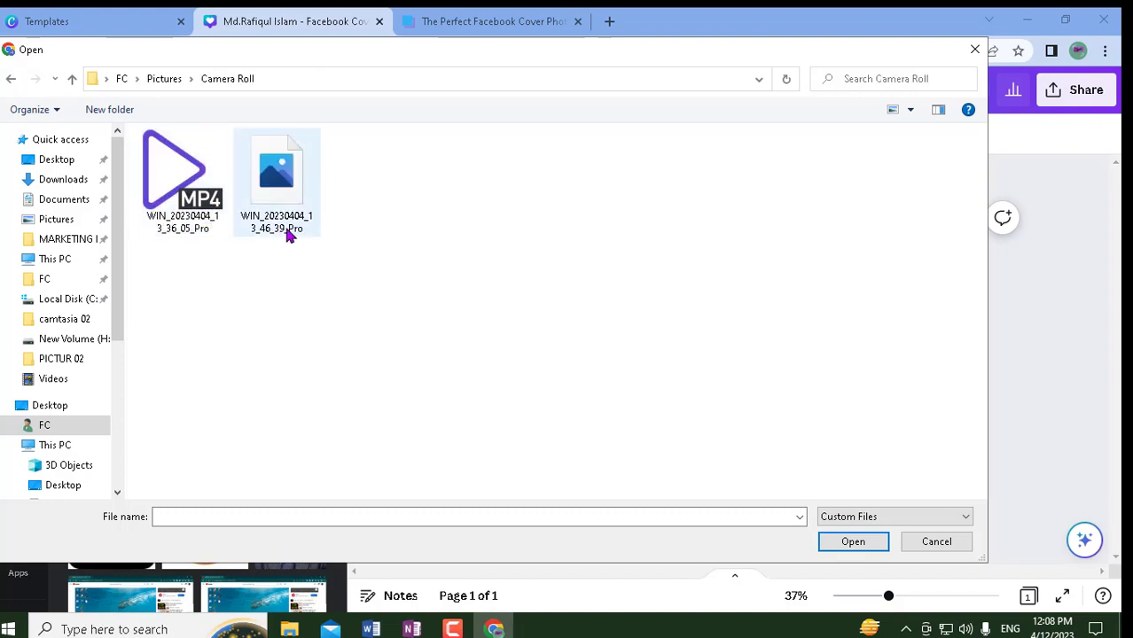
click(11, 80)
click(12, 80)
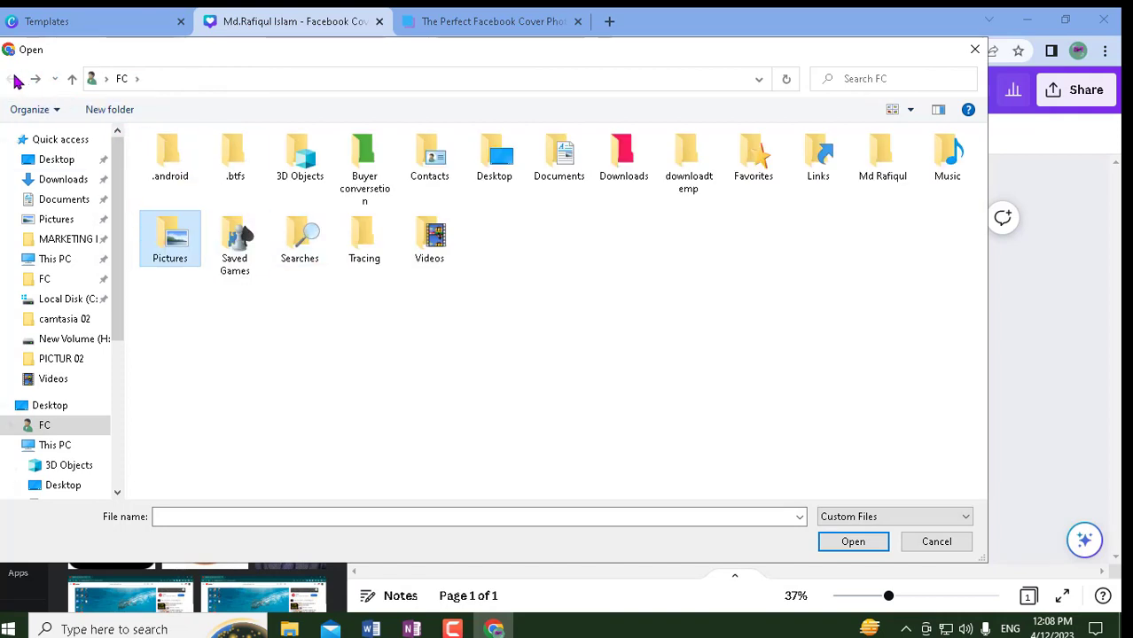
click(72, 80)
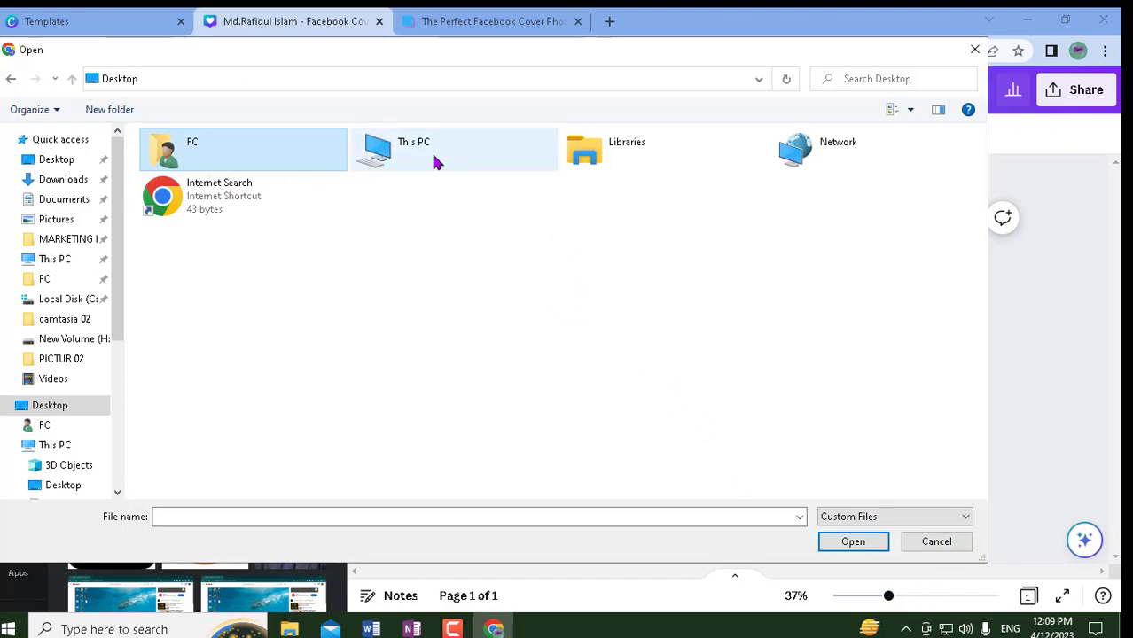
- Open the Saved Pictures library under Libraries
click(616, 163)
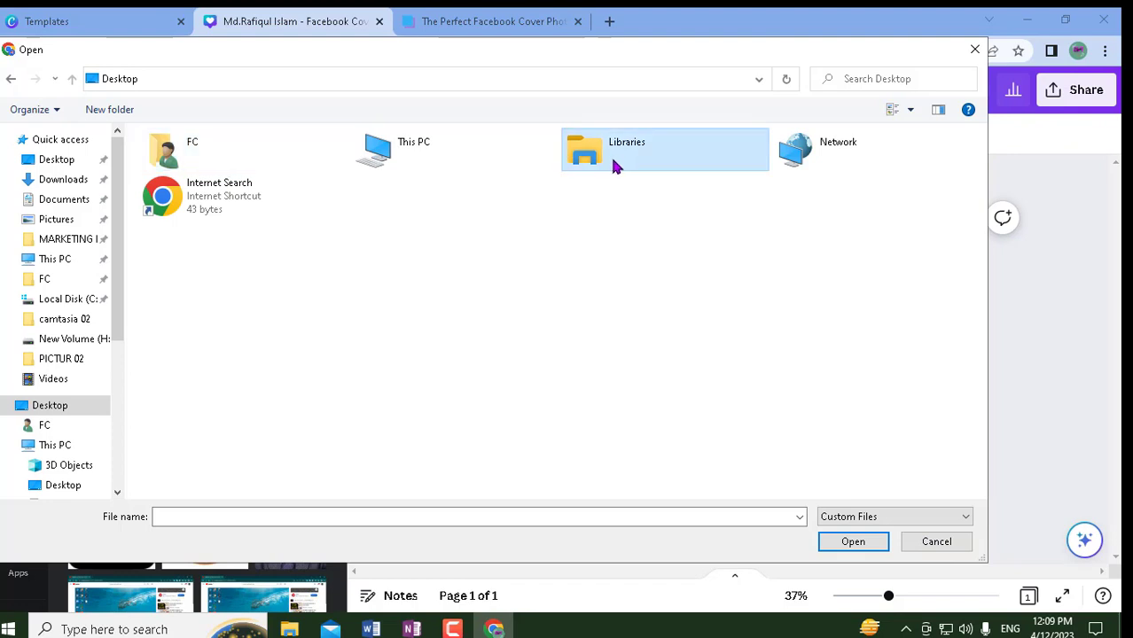
double_click(613, 163)
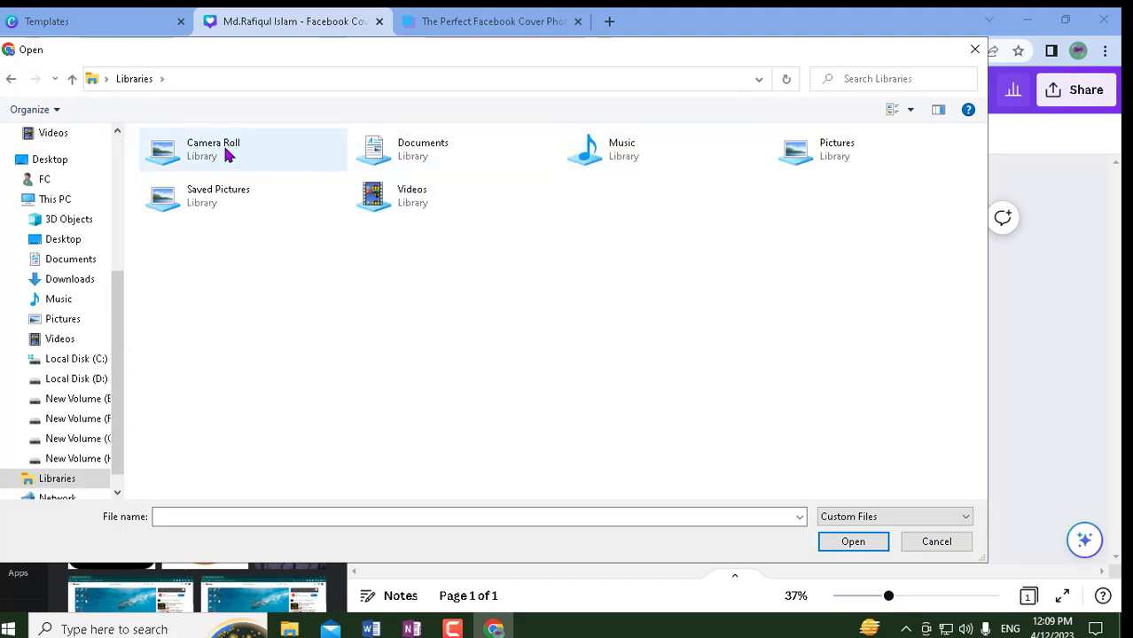
click(226, 196)
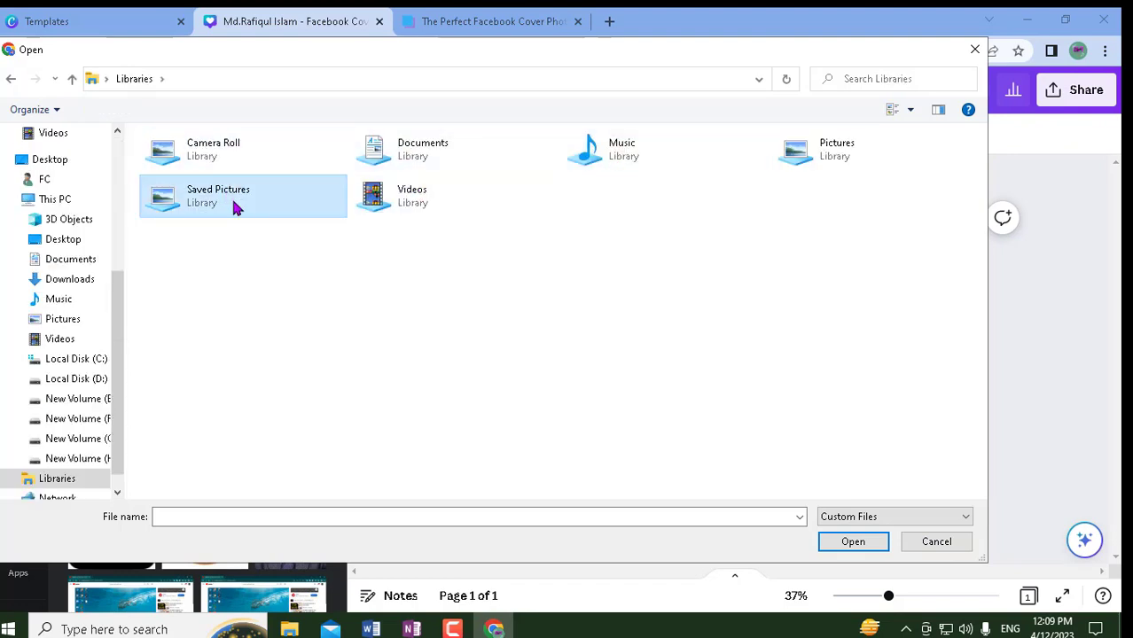
double_click(234, 204)
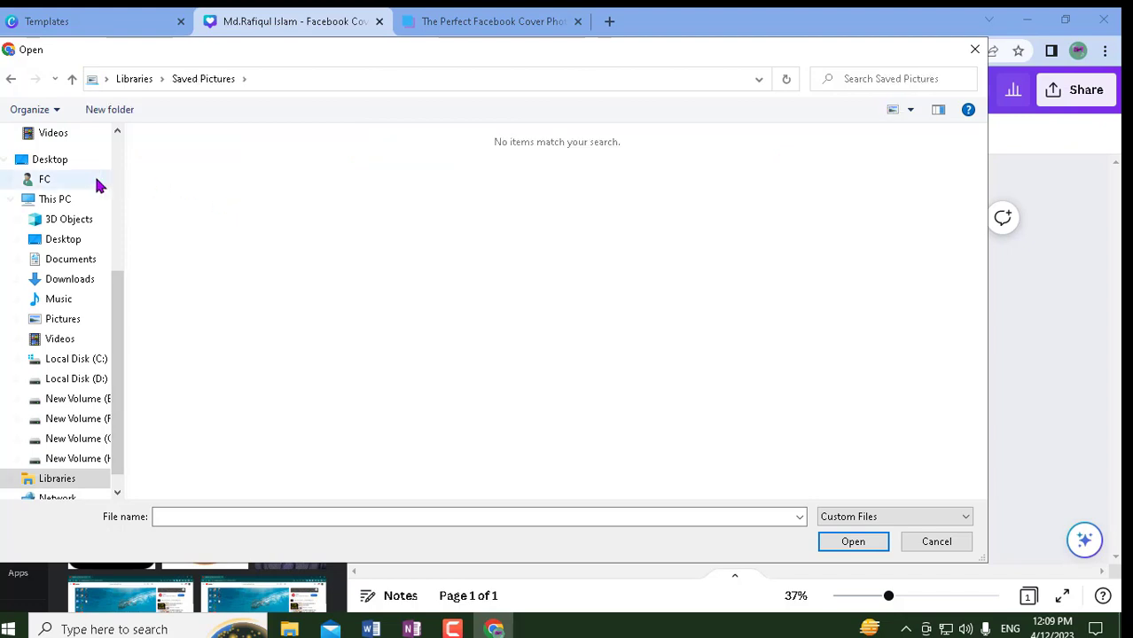
scroll(57, 284, down, 1)
scroll(70, 292, up, 2)
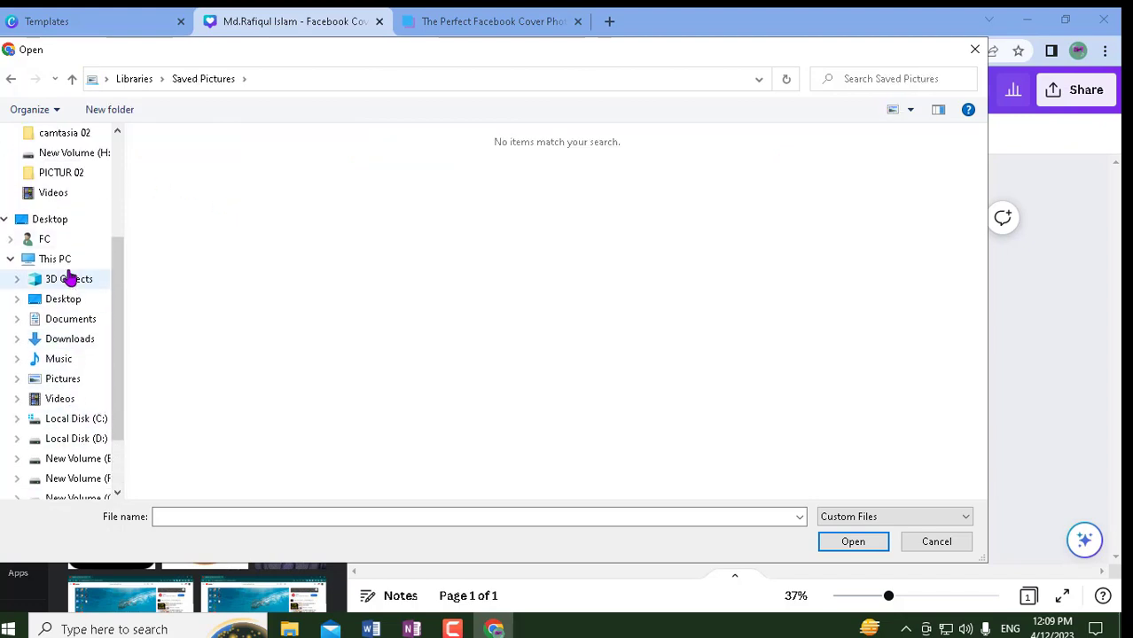
scroll(28, 159, up, 2)
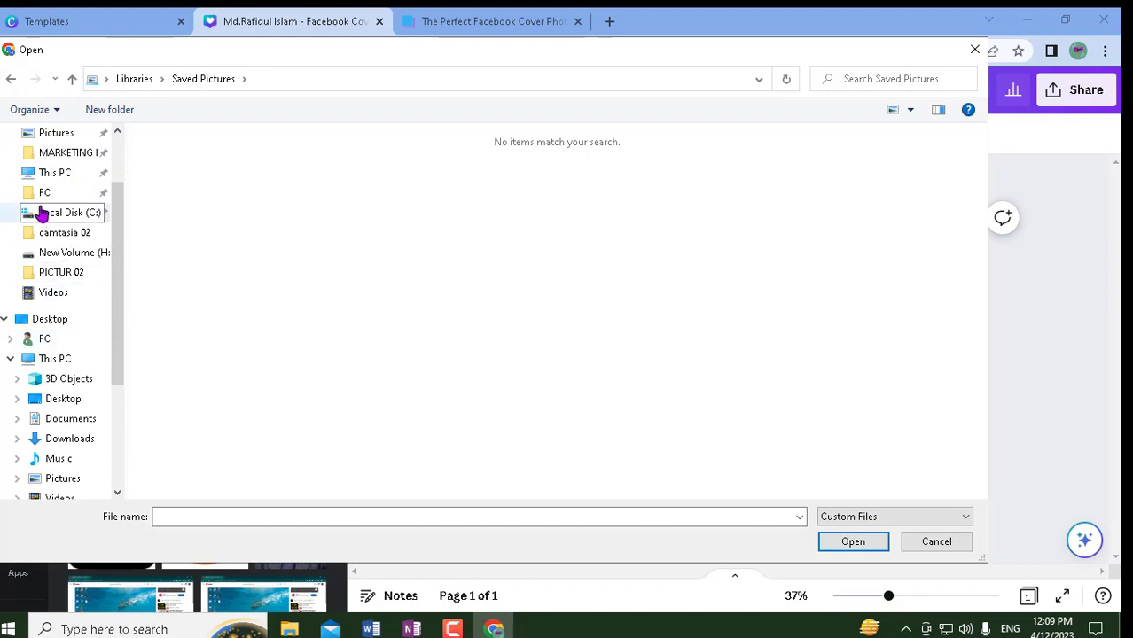
scroll(31, 213, up, 2)
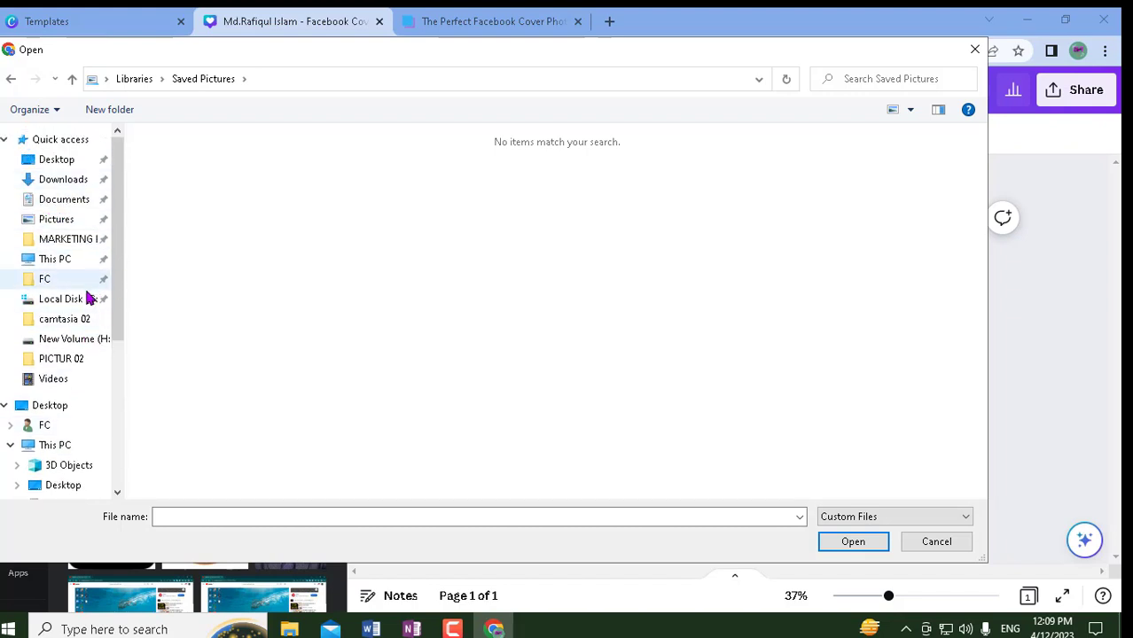
scroll(85, 342, down, 1)
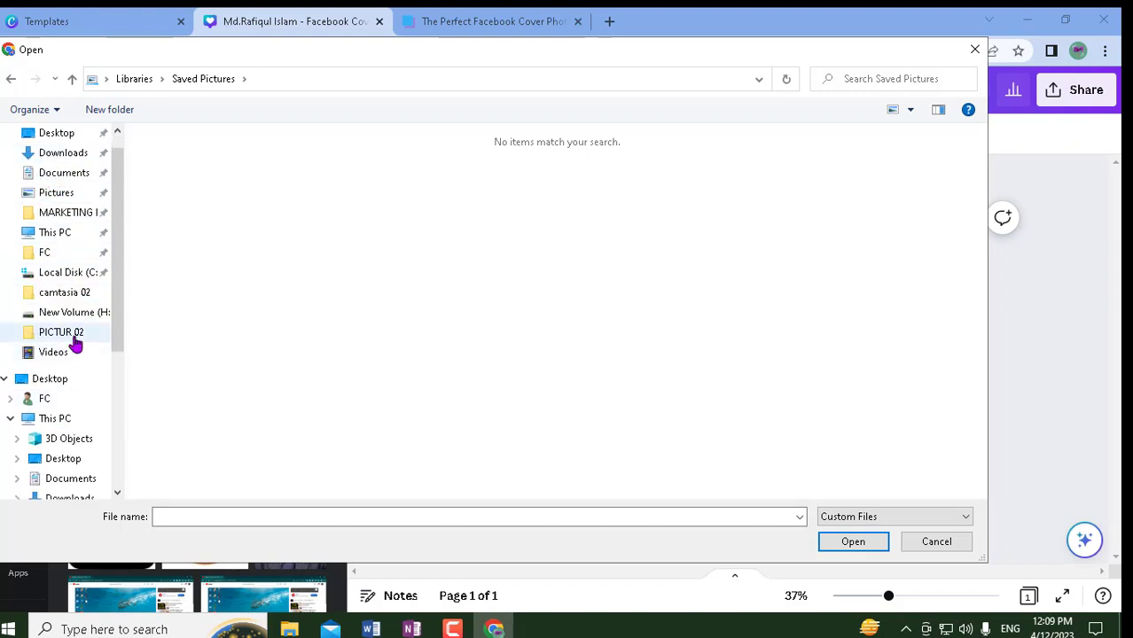
- Upload the photo file from the PICTUR 02 folder, which fails with an Upload Error
click(62, 333)
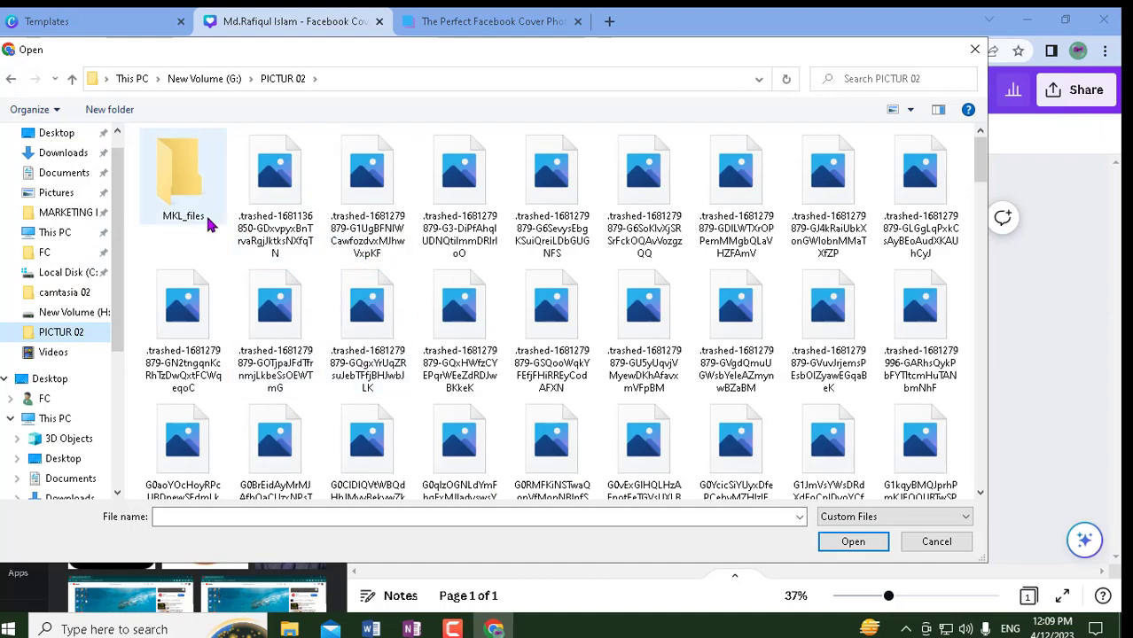
scroll(347, 434, down, 5)
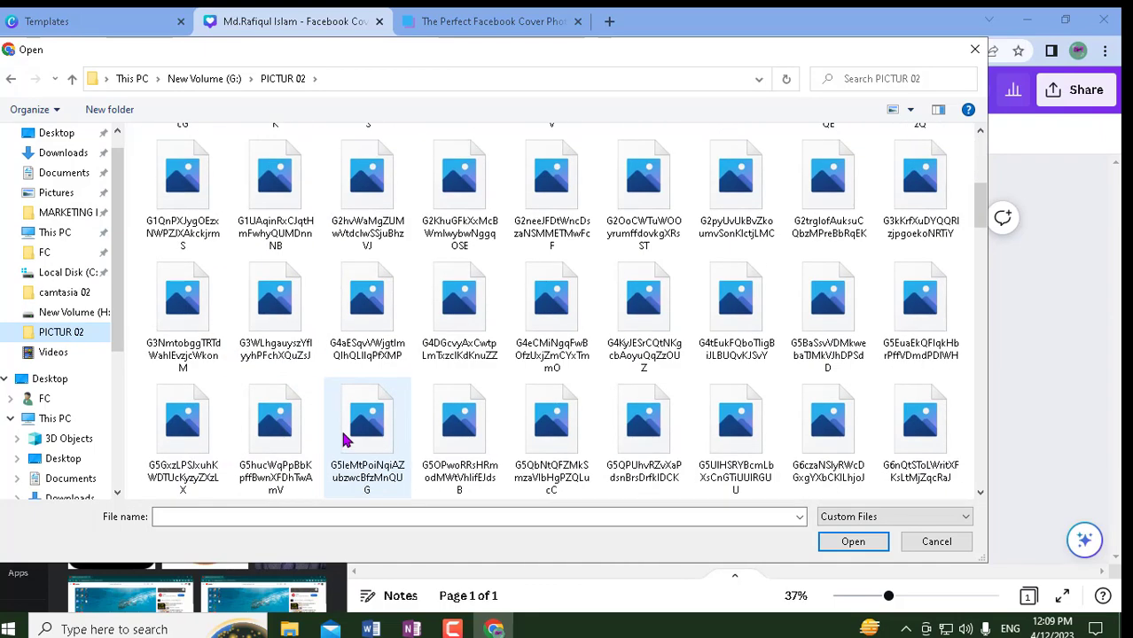
scroll(346, 429, down, 5)
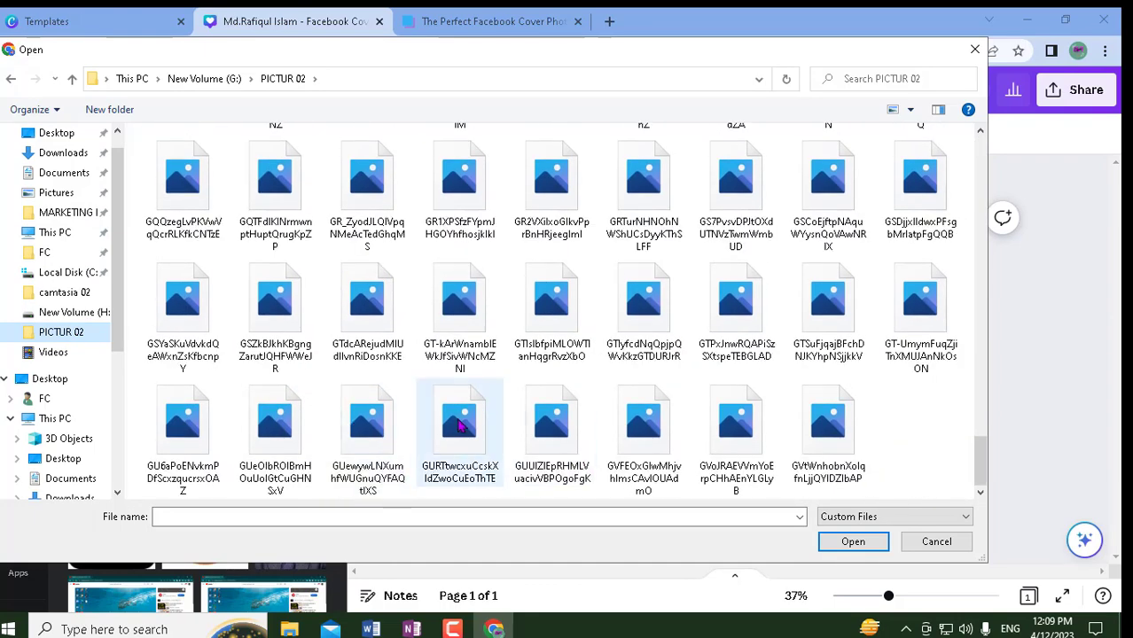
click(288, 349)
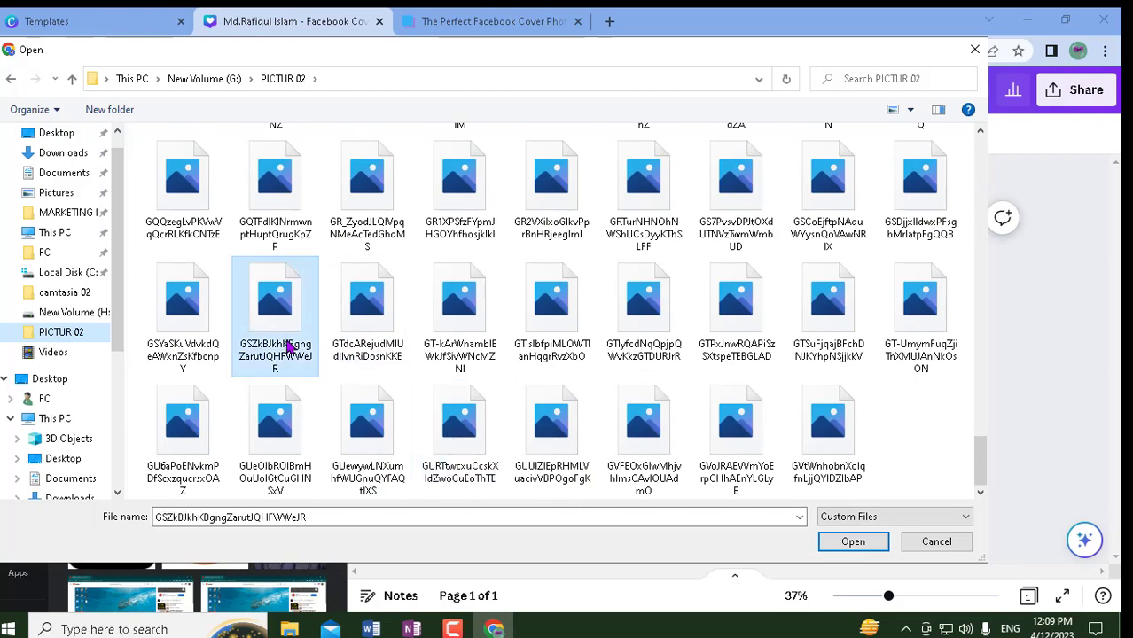
click(852, 542)
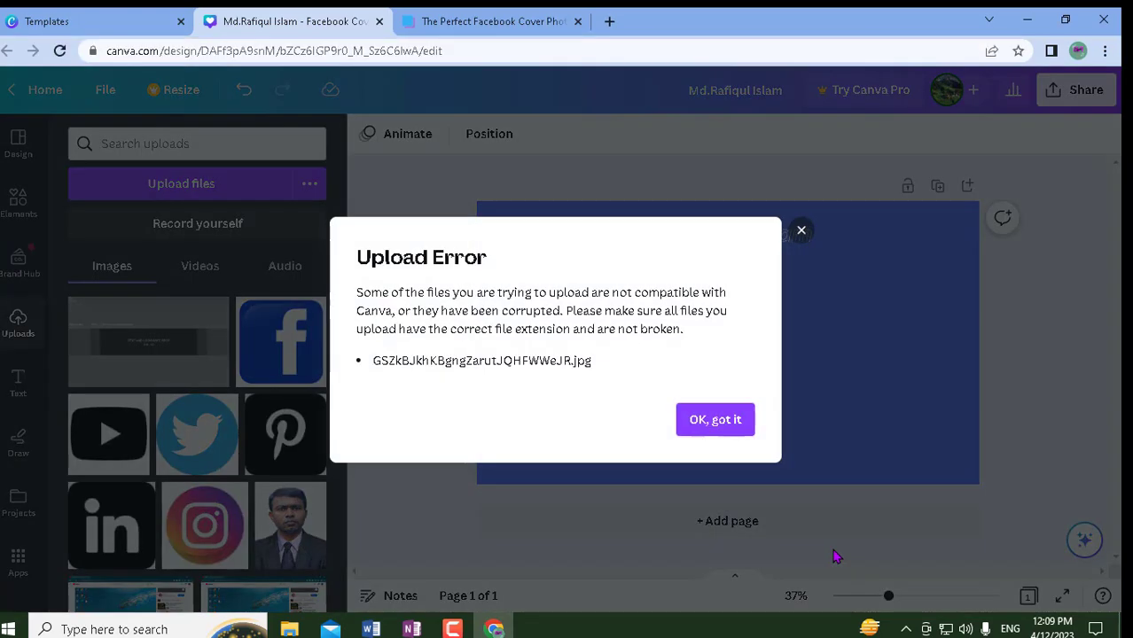
- Dismiss the Upload Error, add the uploaded portrait, shrink it and move it bottom-left
click(801, 233)
scroll(197, 476, down, 2)
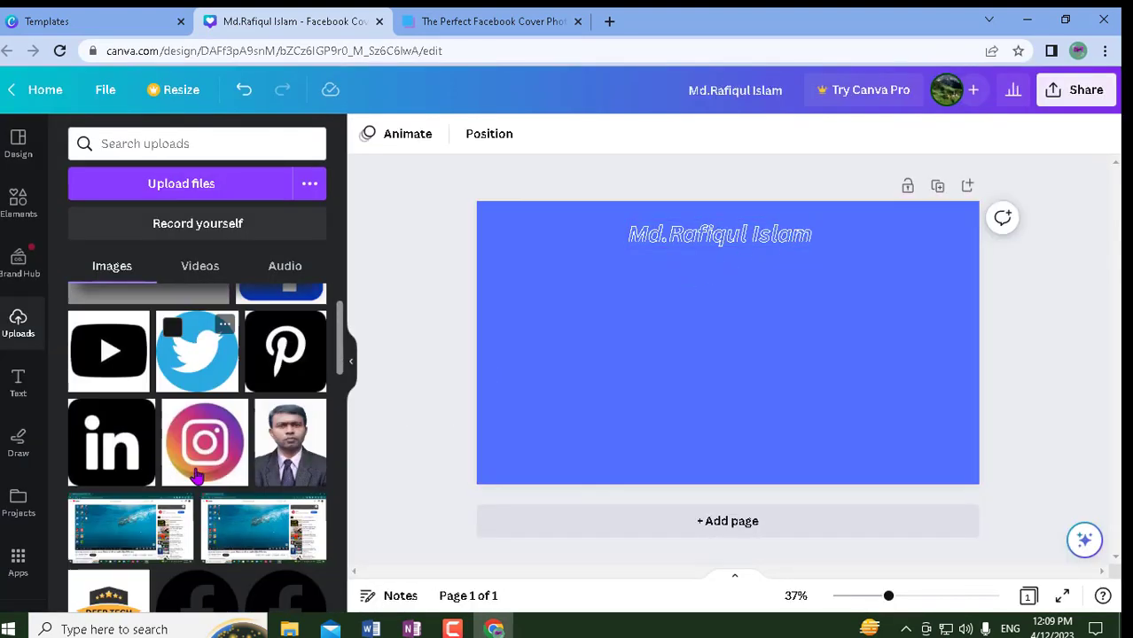
scroll(196, 476, down, 1)
click(290, 387)
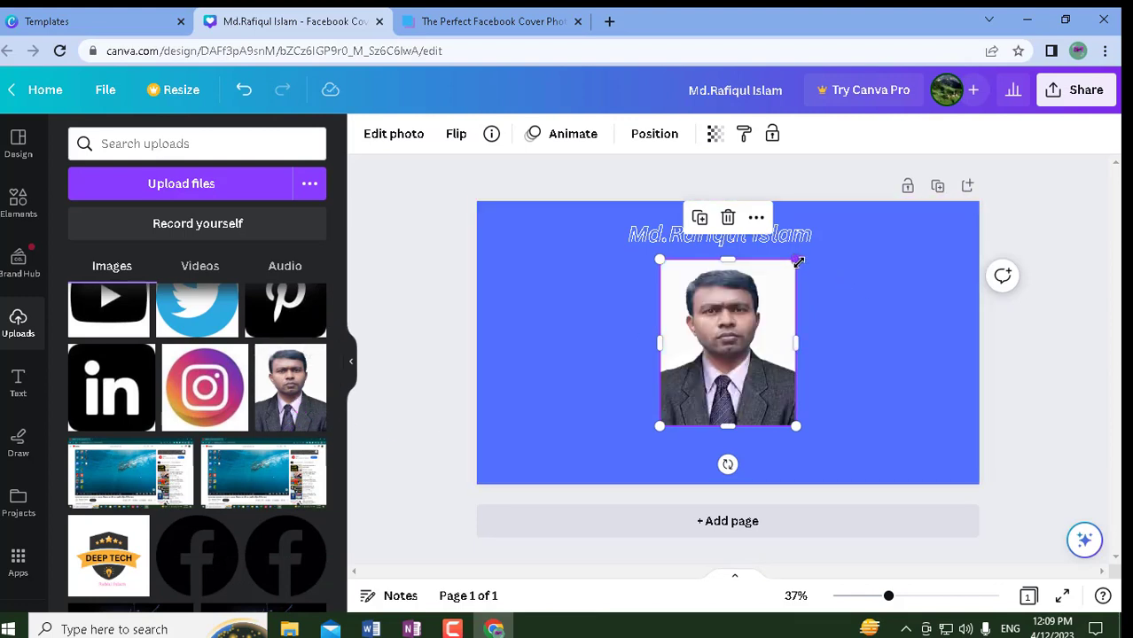
drag(797, 261, 766, 315)
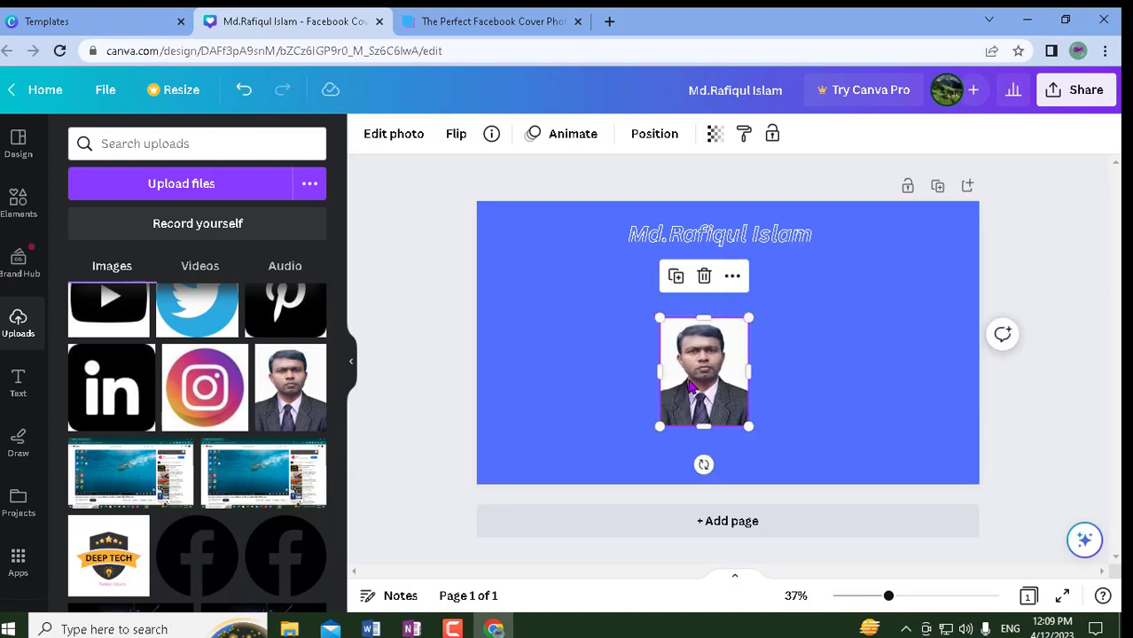
drag(700, 393, 510, 438)
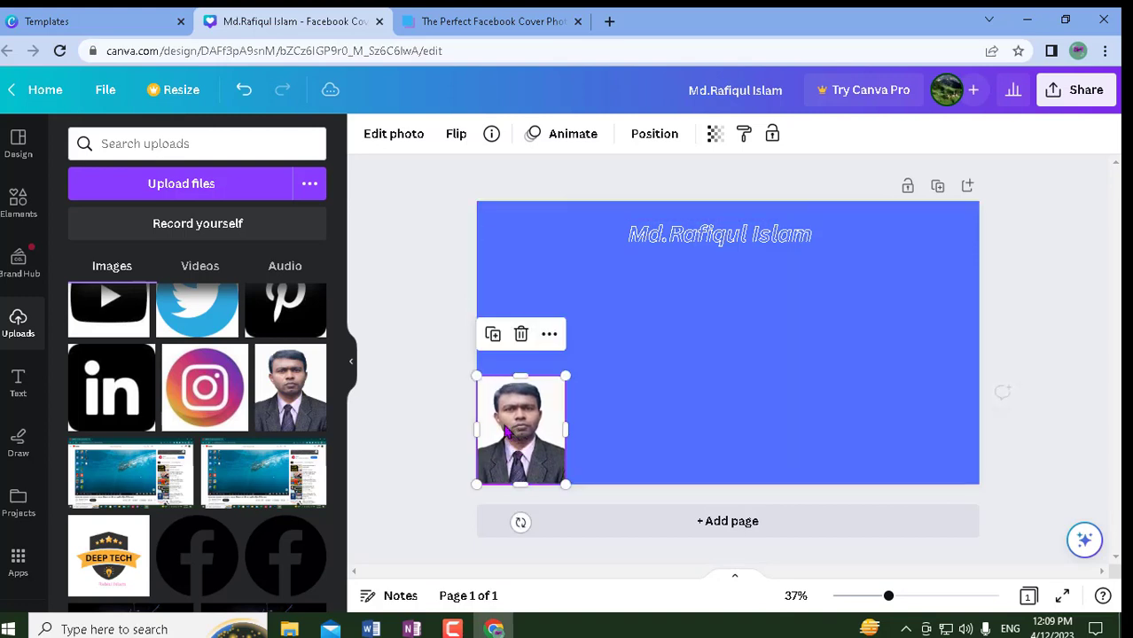
click(421, 334)
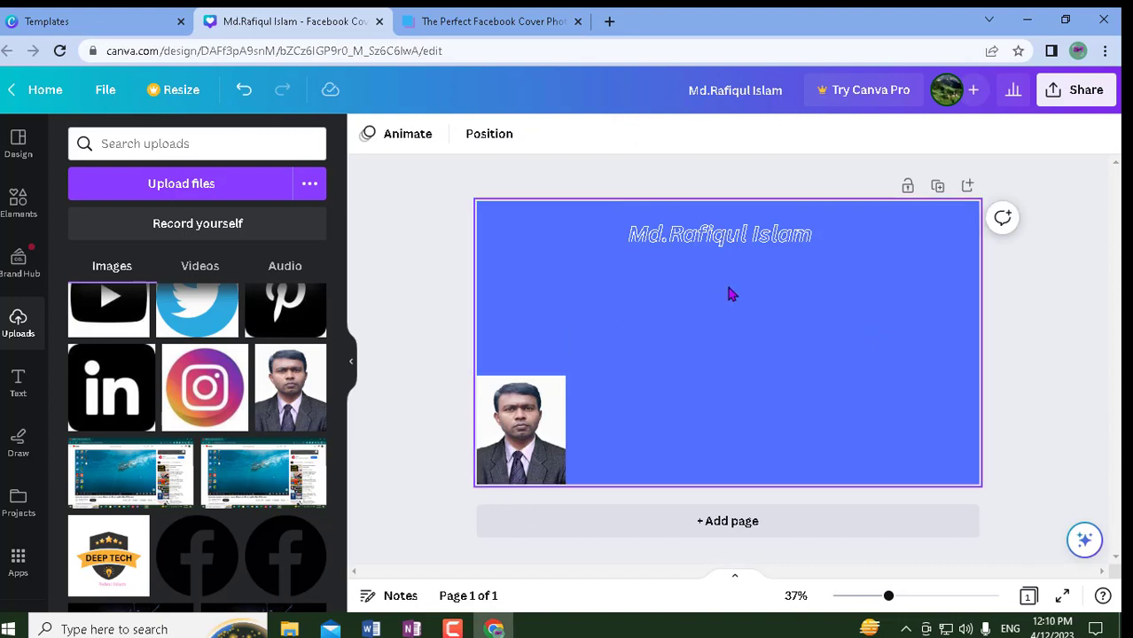
- Add a subheading reading 'Facebook cover' and position it just under the name heading
click(16, 381)
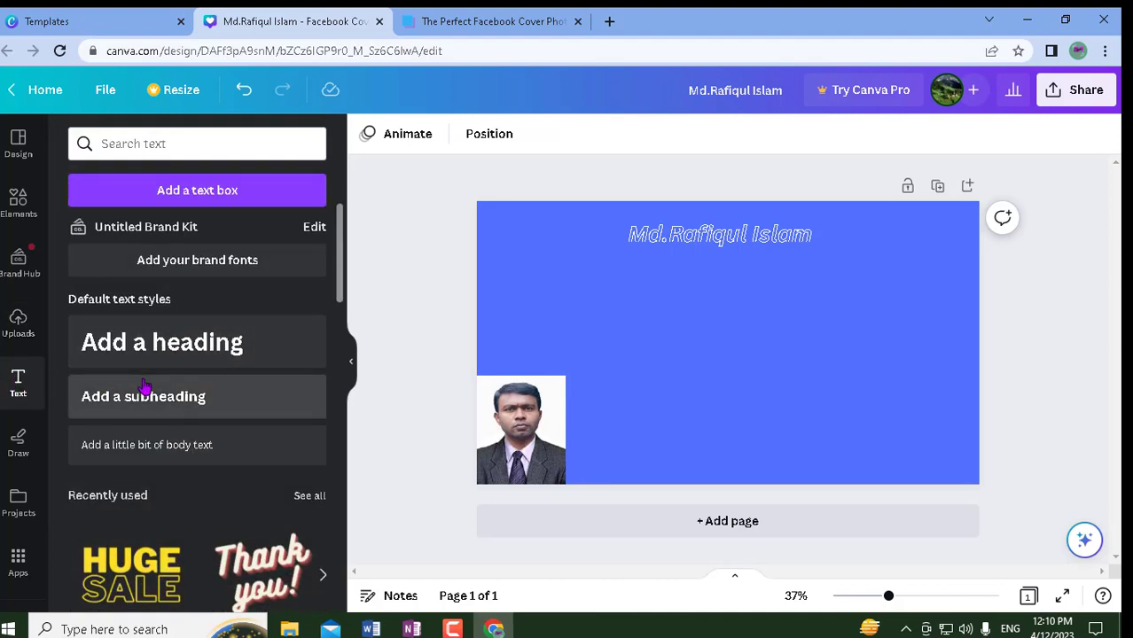
click(207, 397)
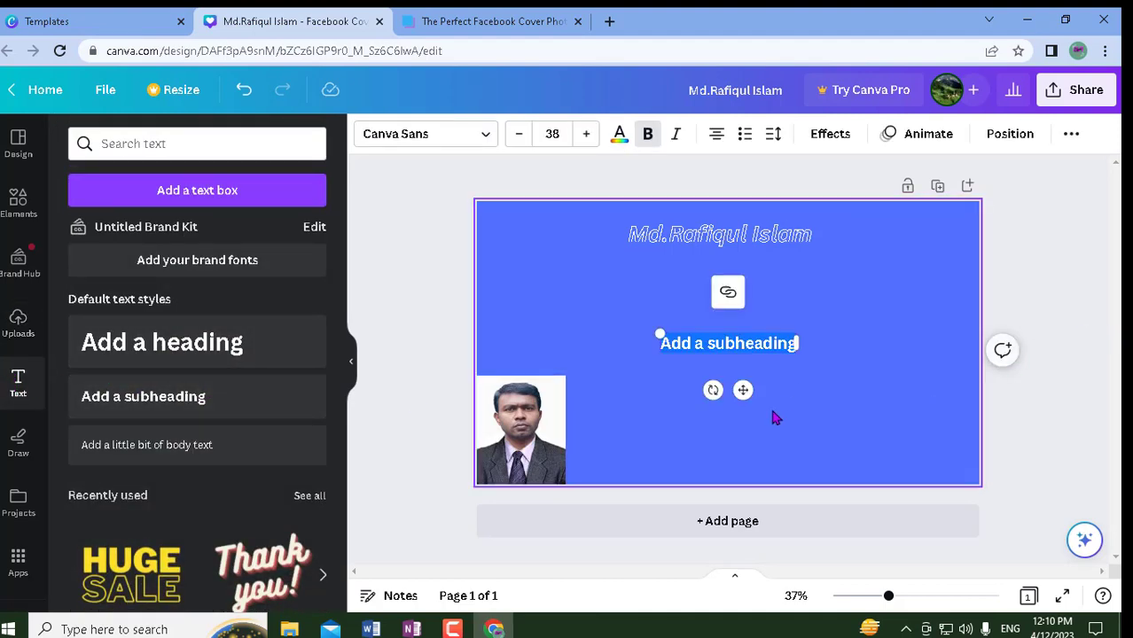
drag(743, 390, 742, 335)
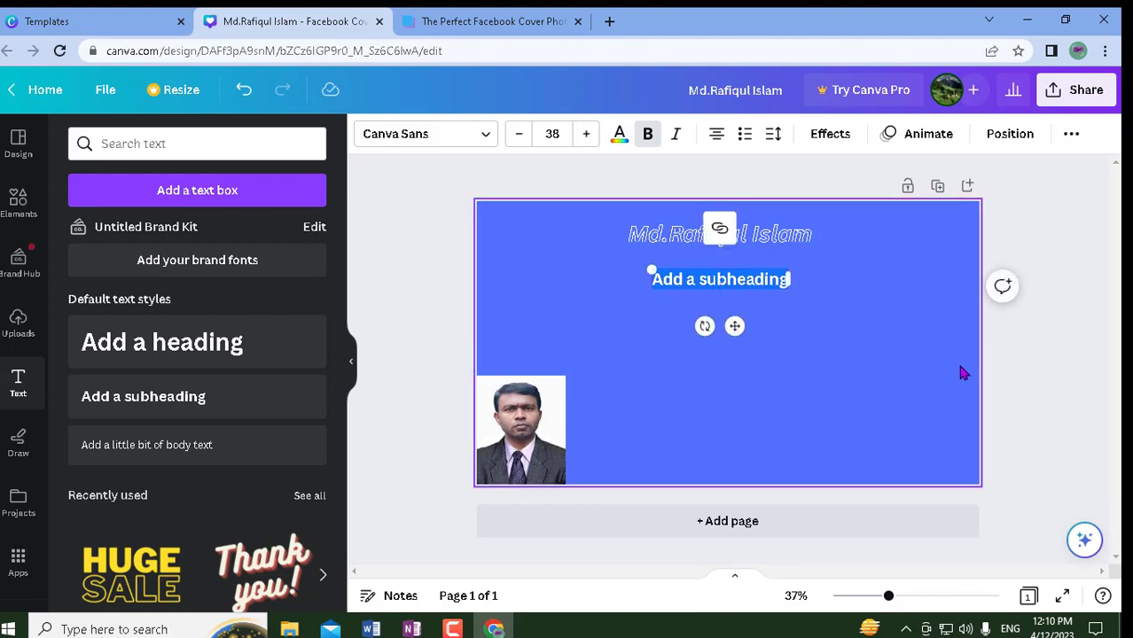
key(BackSpace)
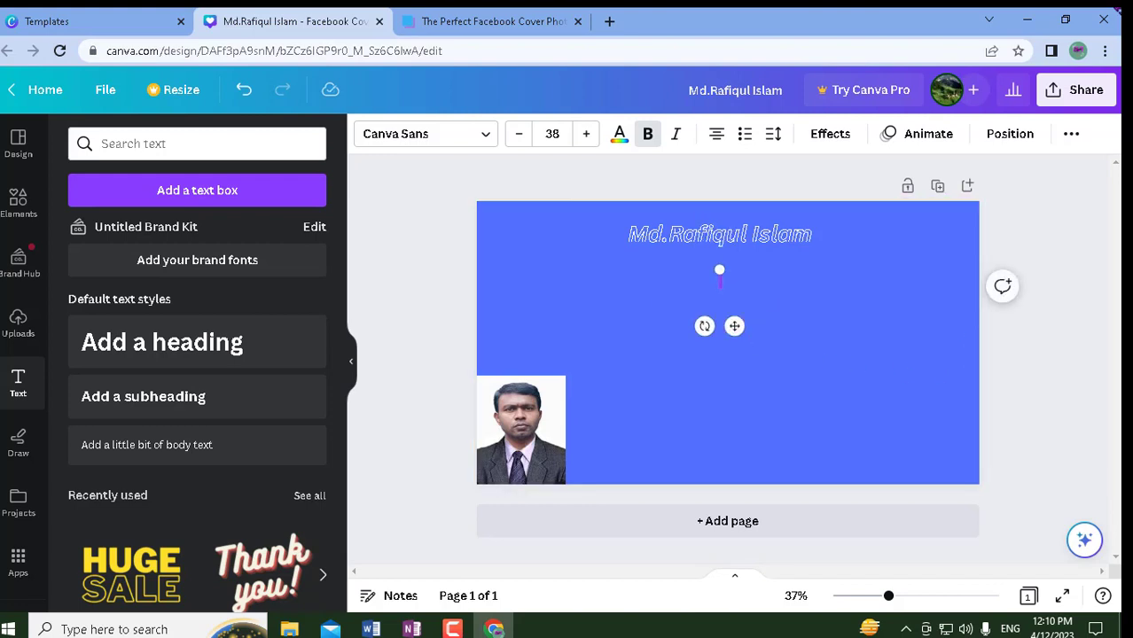
text(Face)
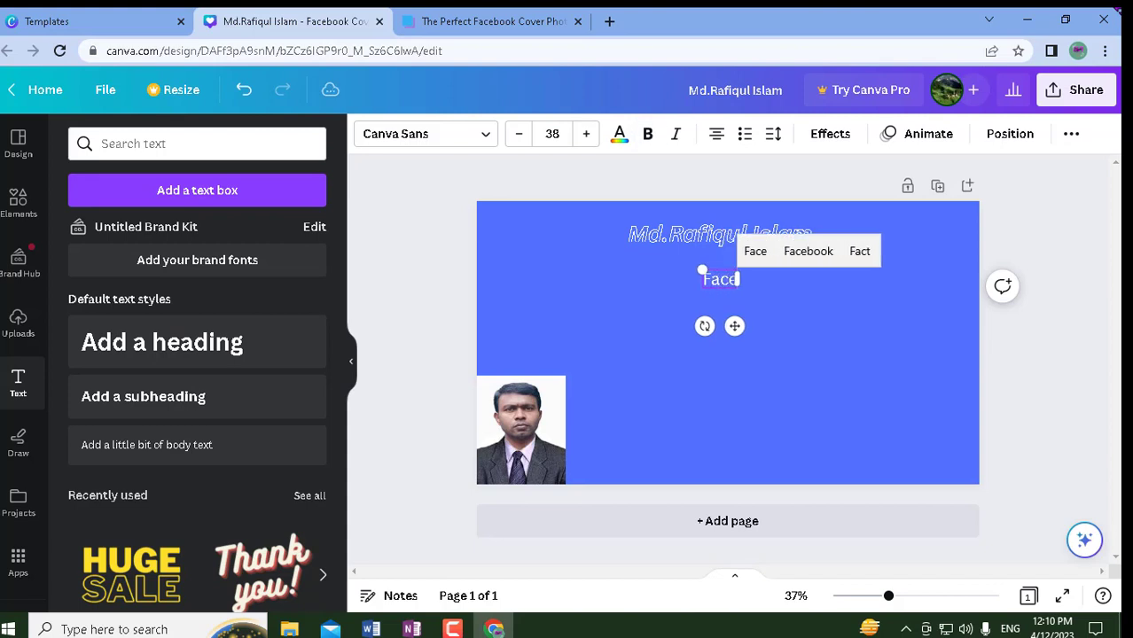
text(boo)
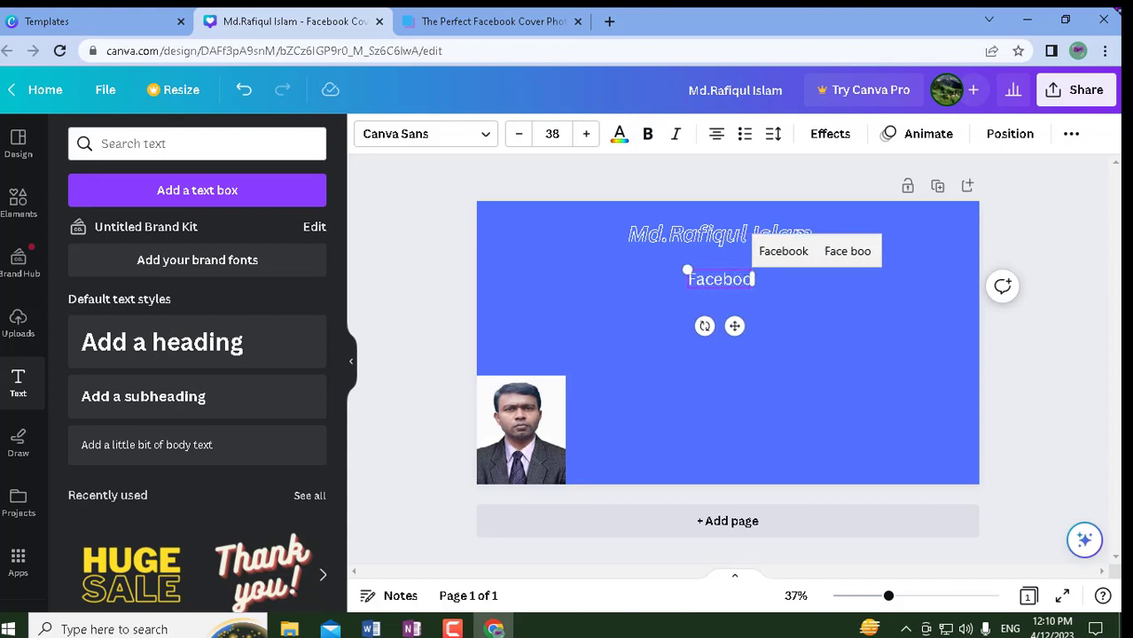
text(k co)
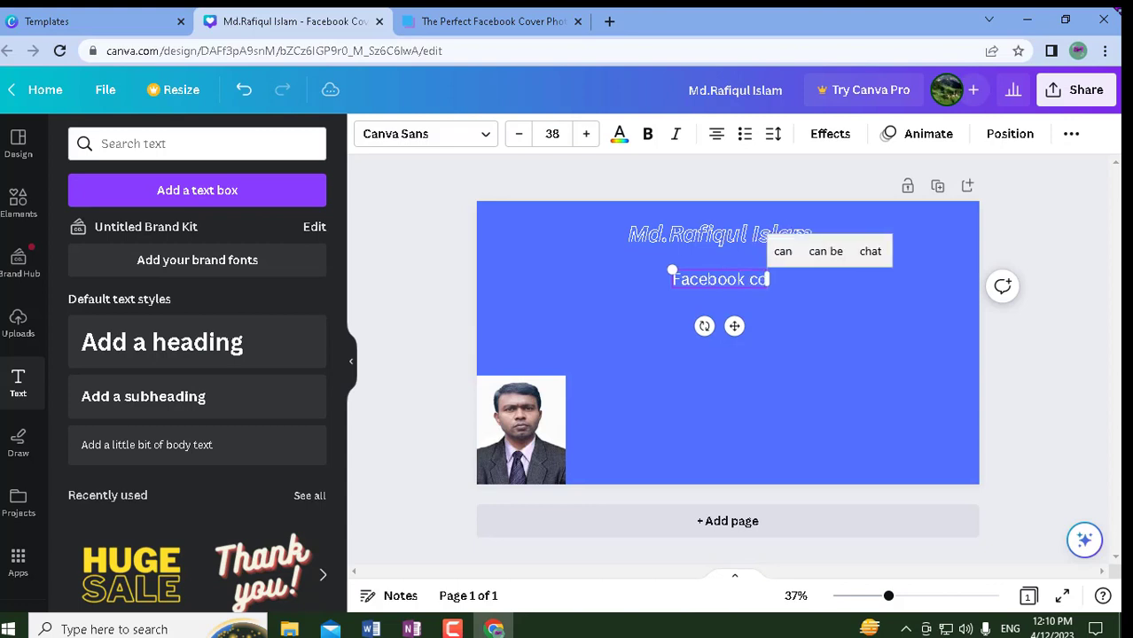
text(ver)
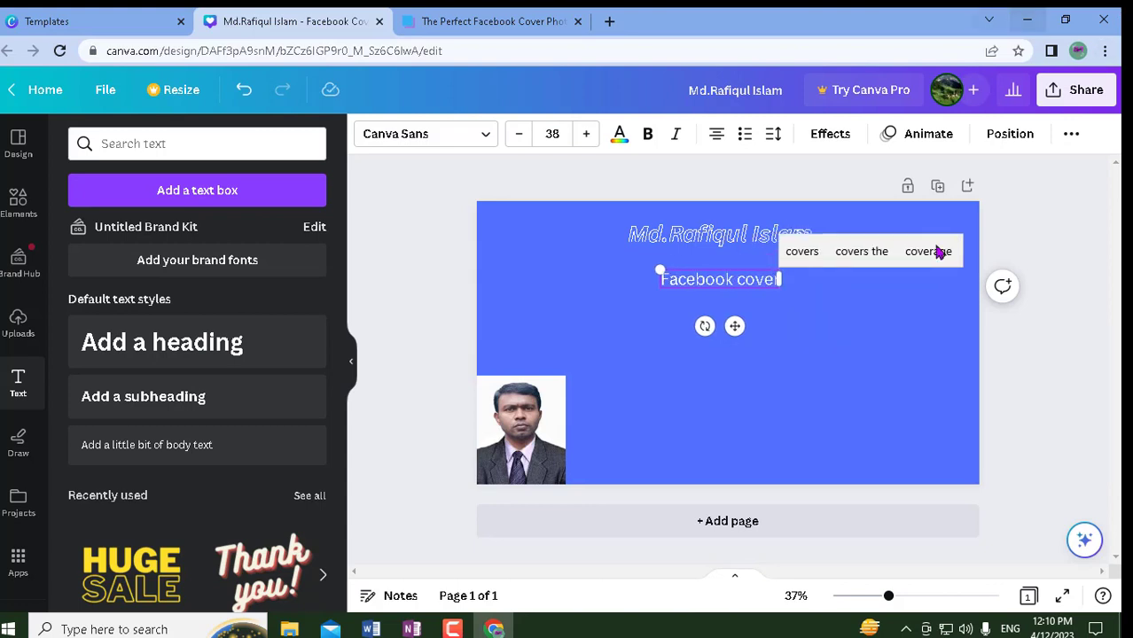
click(449, 335)
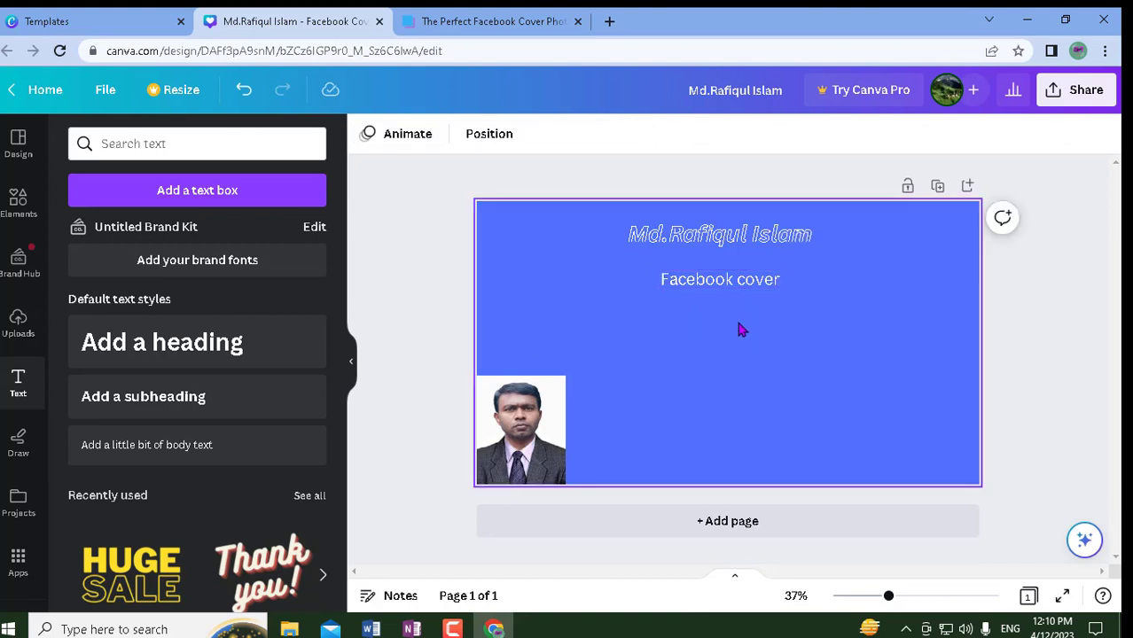
click(725, 288)
drag(736, 329, 735, 316)
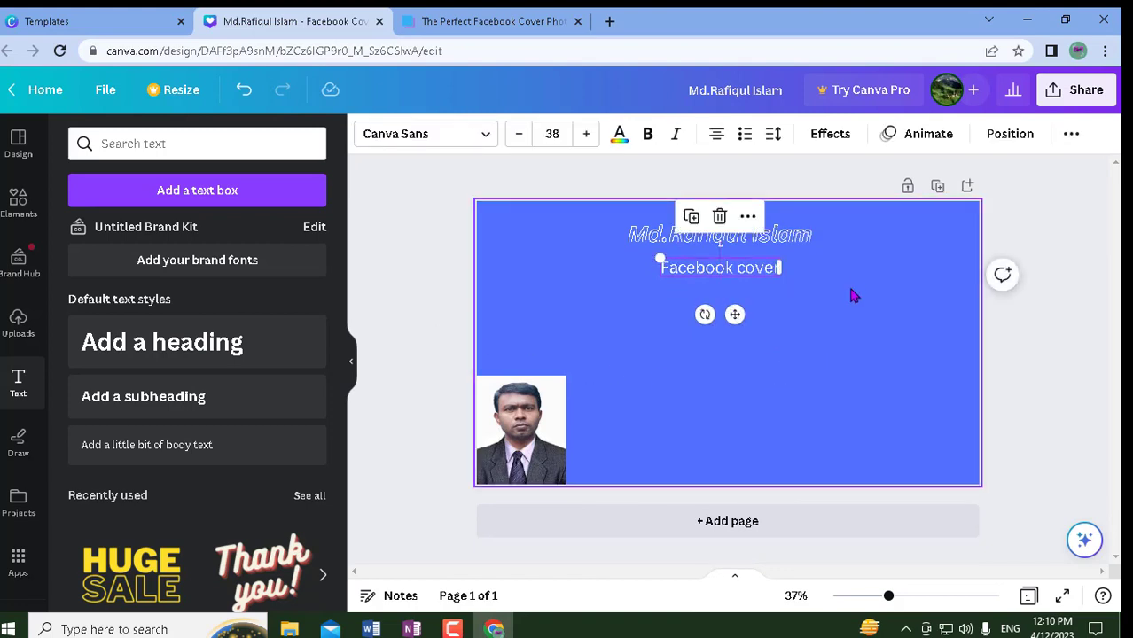
- Try dark, red, pink, violet and dark purple swatches on the 'Facebook cover' text
click(693, 397)
click(739, 276)
click(619, 135)
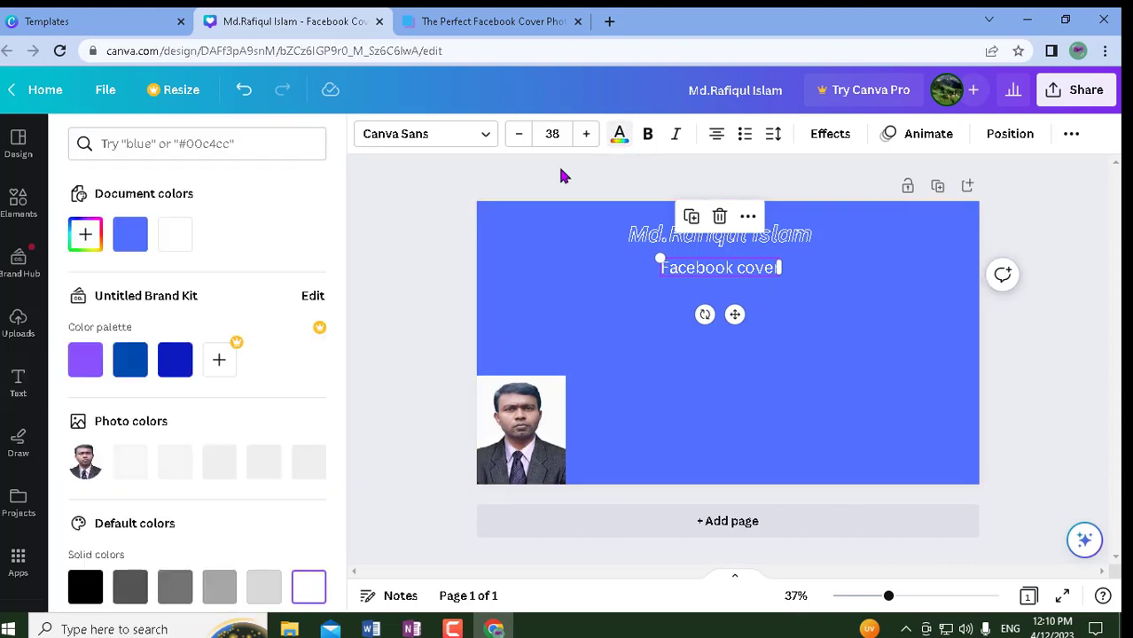
scroll(131, 347, down, 3)
click(219, 365)
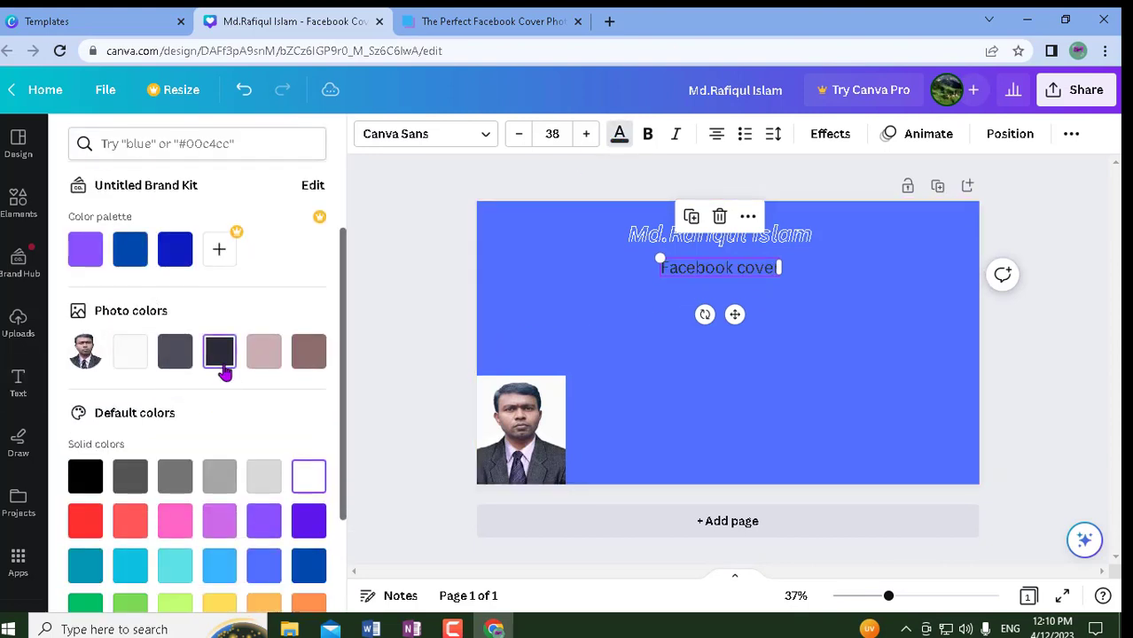
click(83, 529)
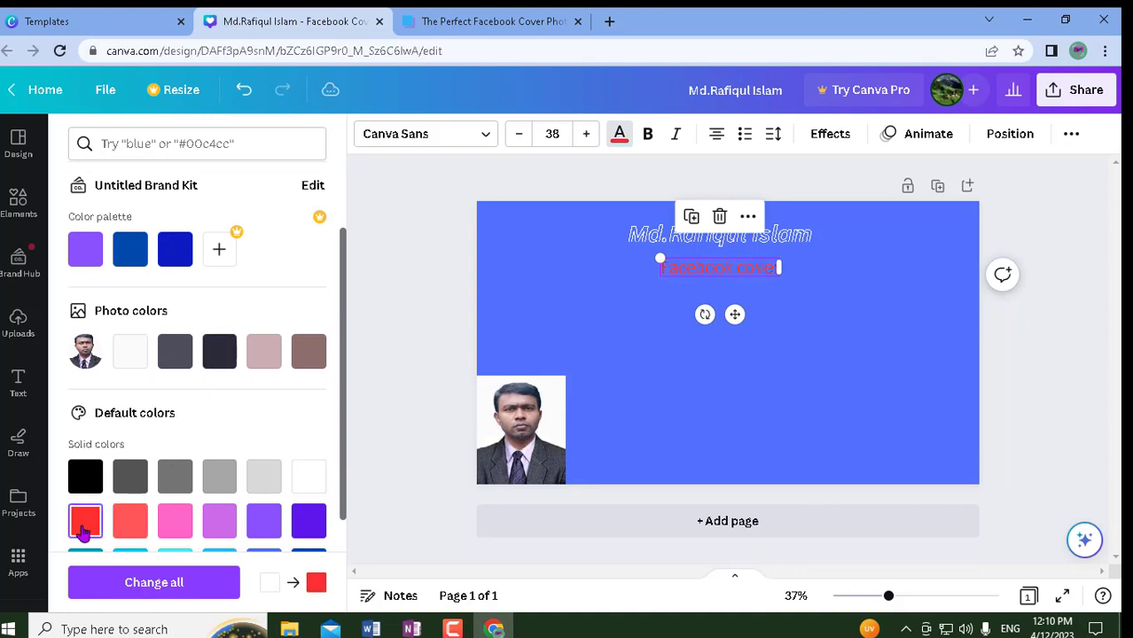
click(171, 523)
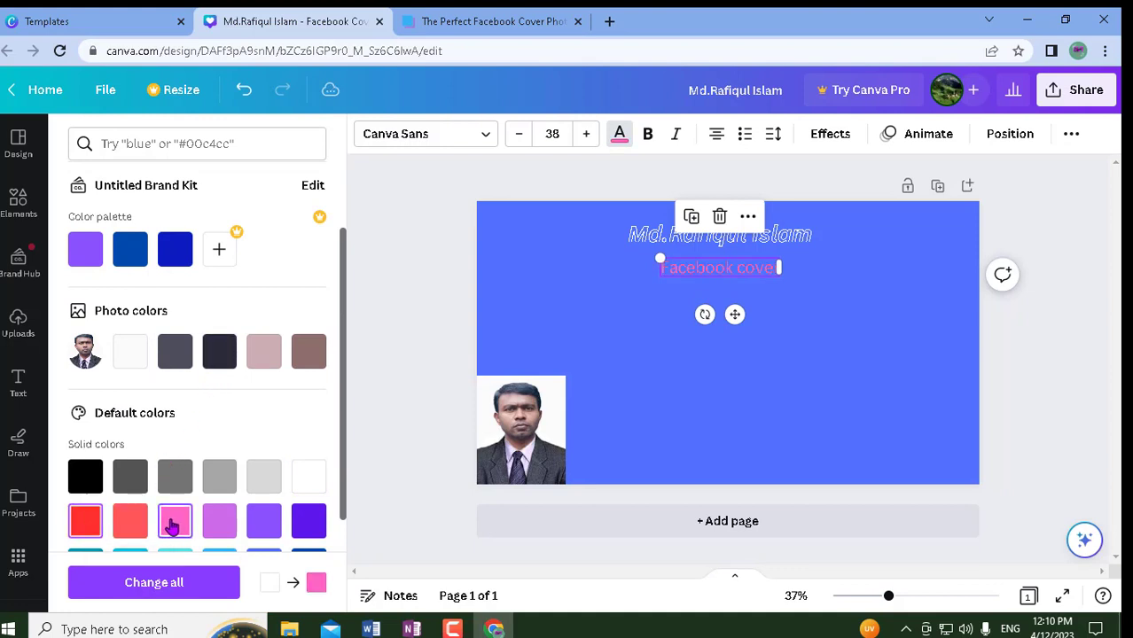
click(260, 529)
click(310, 528)
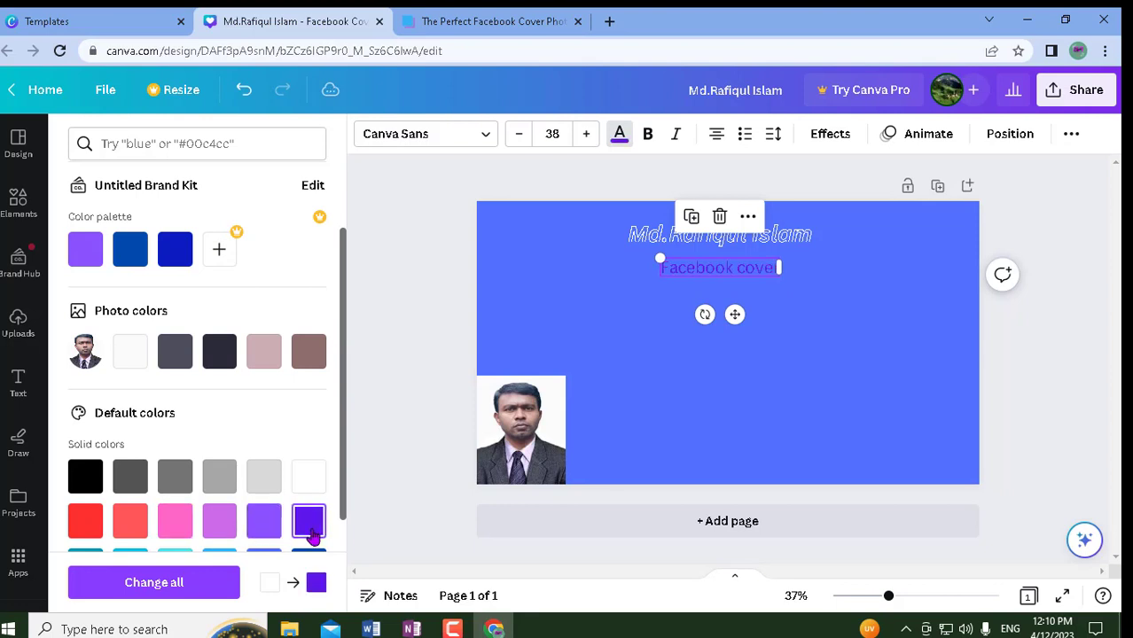
- Settle on the light pink photo colour for the 'Facebook cover' text
scroll(303, 398, down, 2)
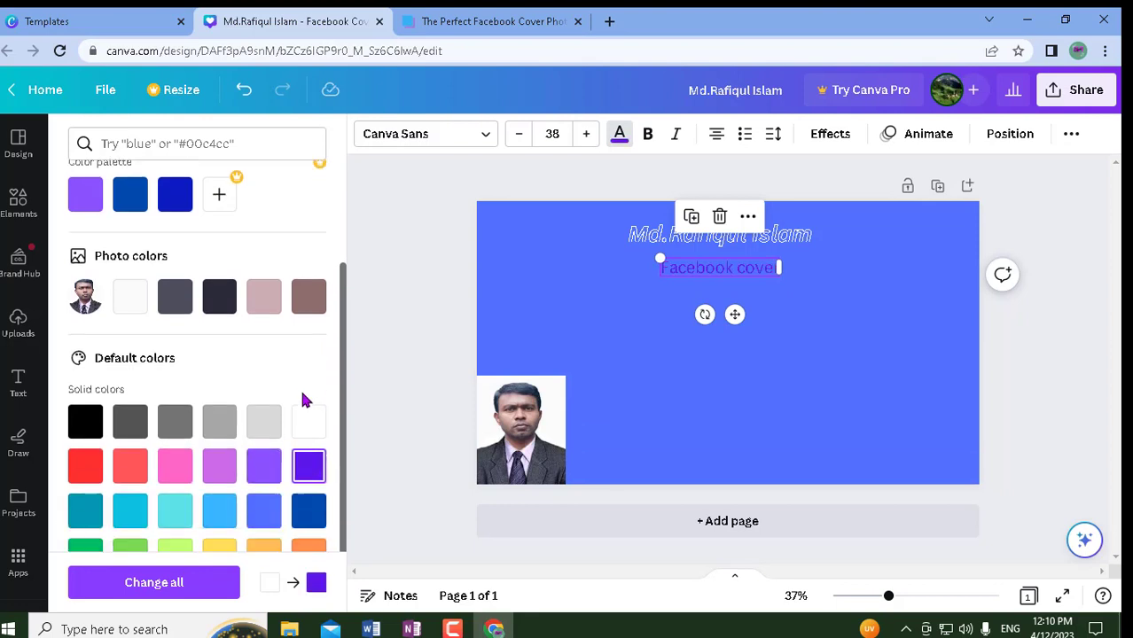
click(307, 218)
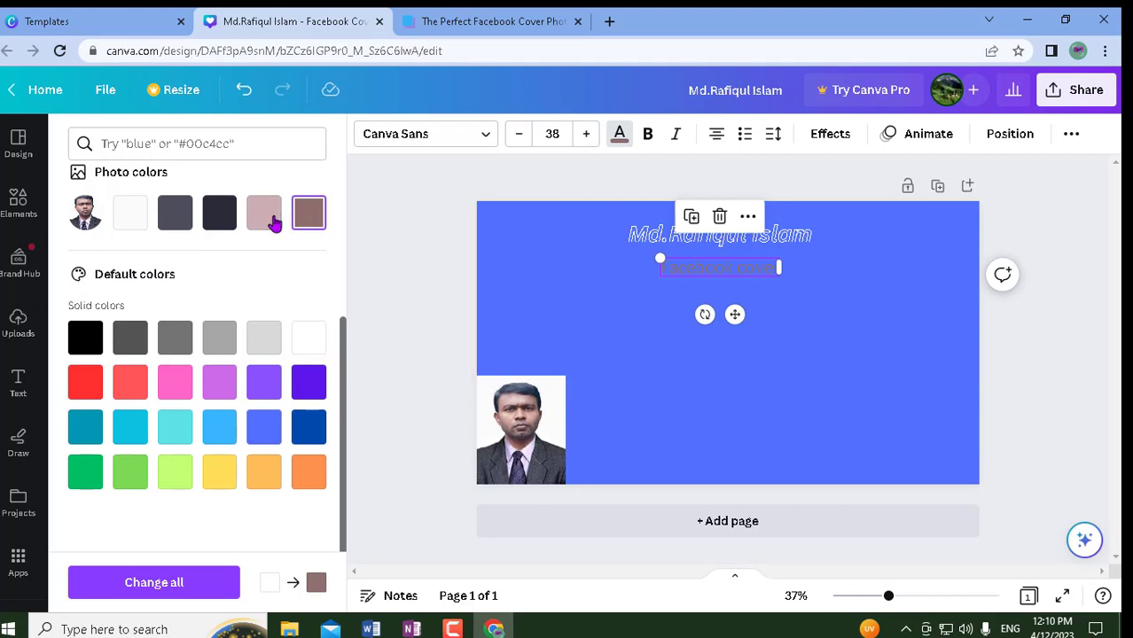
click(273, 220)
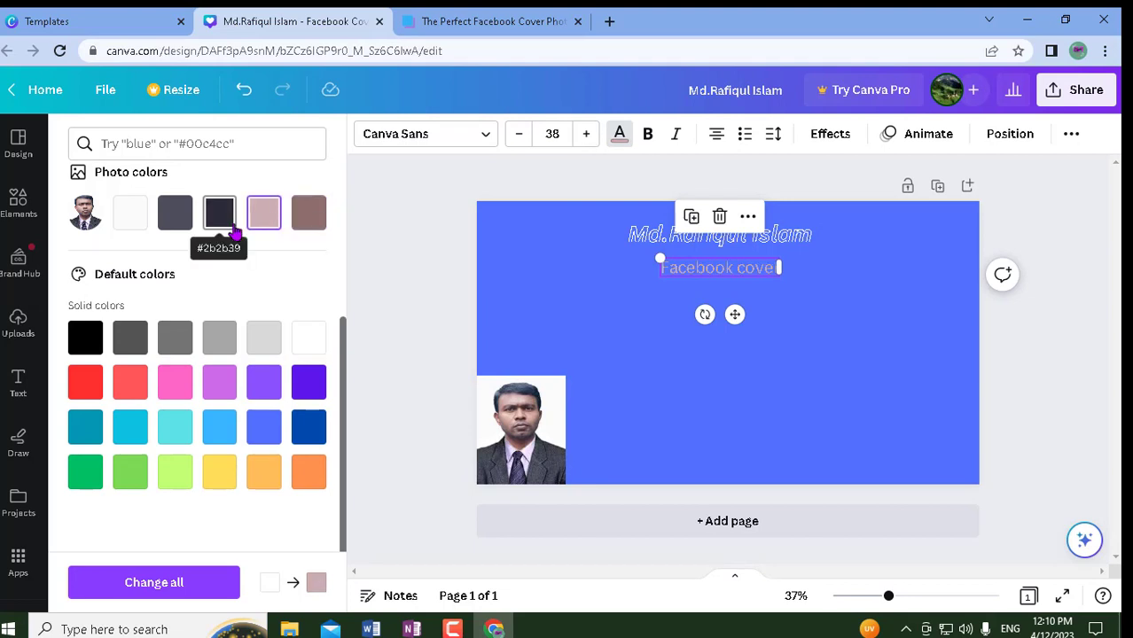
click(234, 228)
click(265, 222)
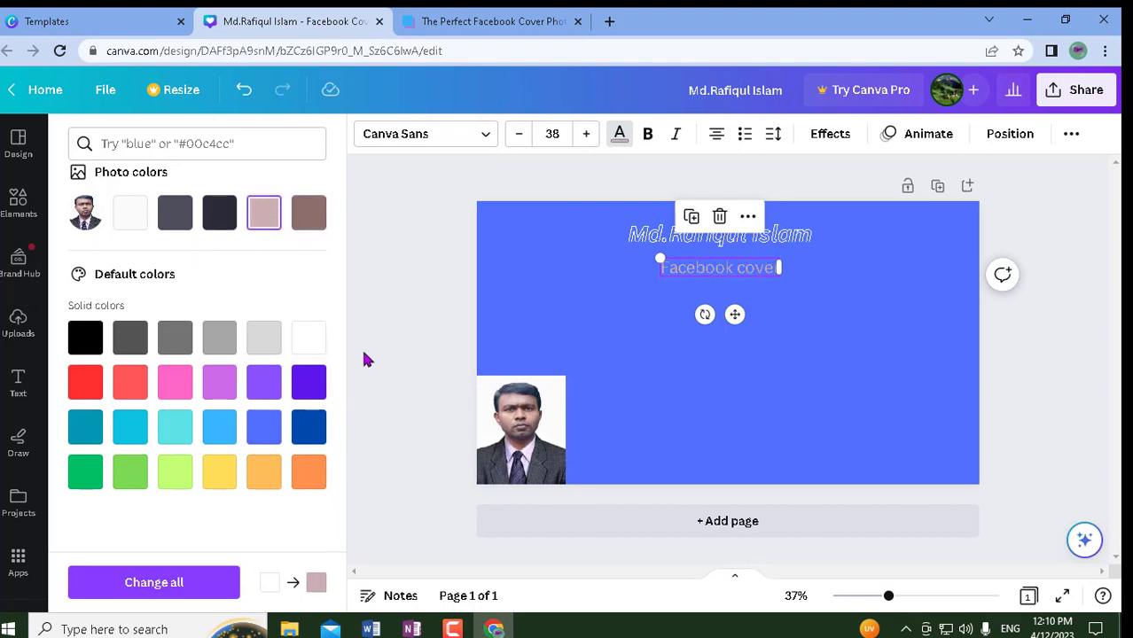
click(441, 386)
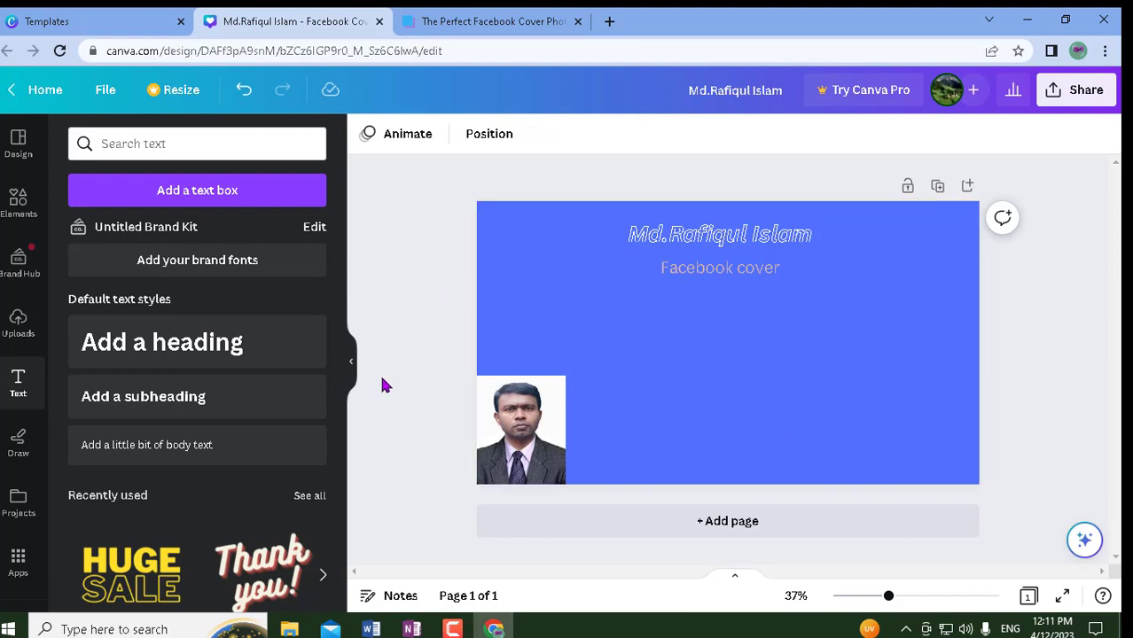
scroll(155, 503, down, 5)
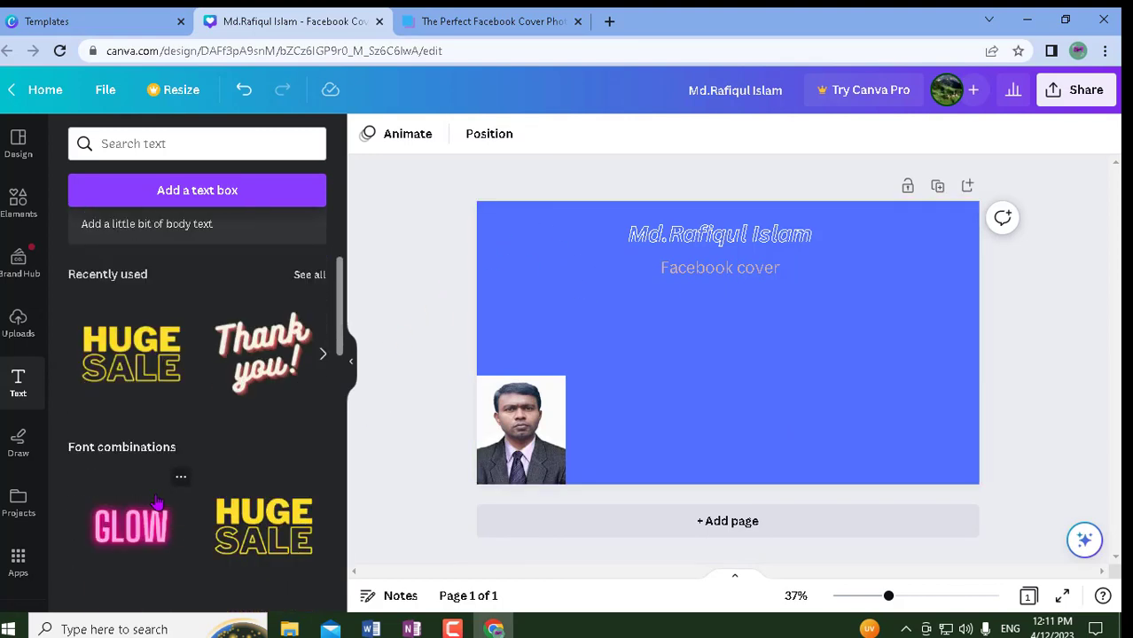
scroll(160, 506, down, 2)
scroll(163, 508, up, 2)
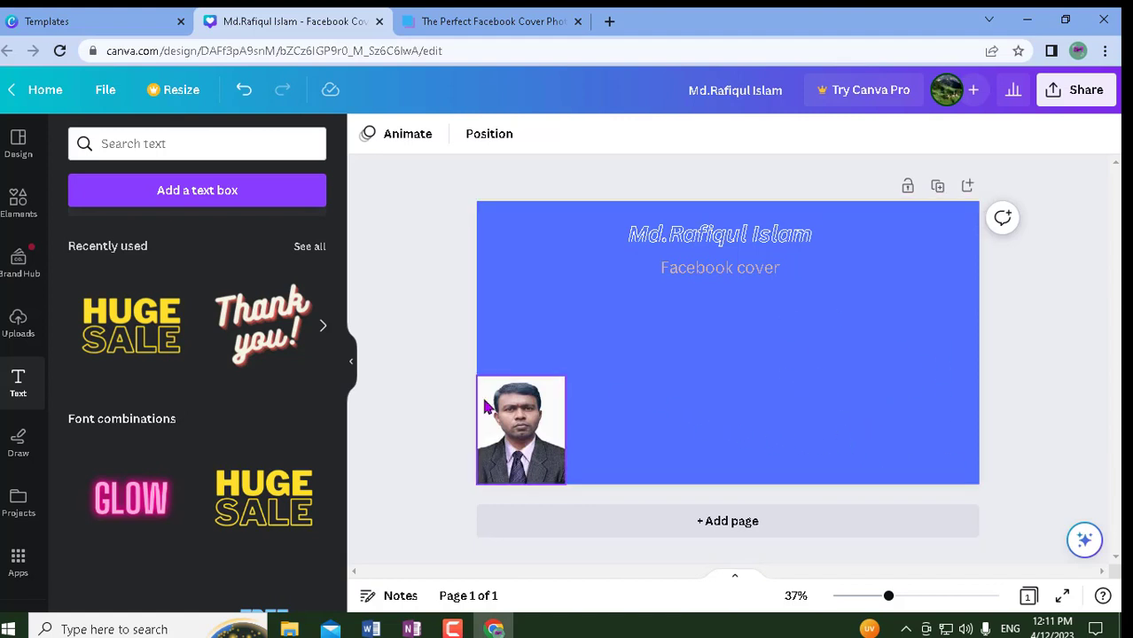
scroll(259, 478, down, 1)
scroll(259, 478, down, 1)
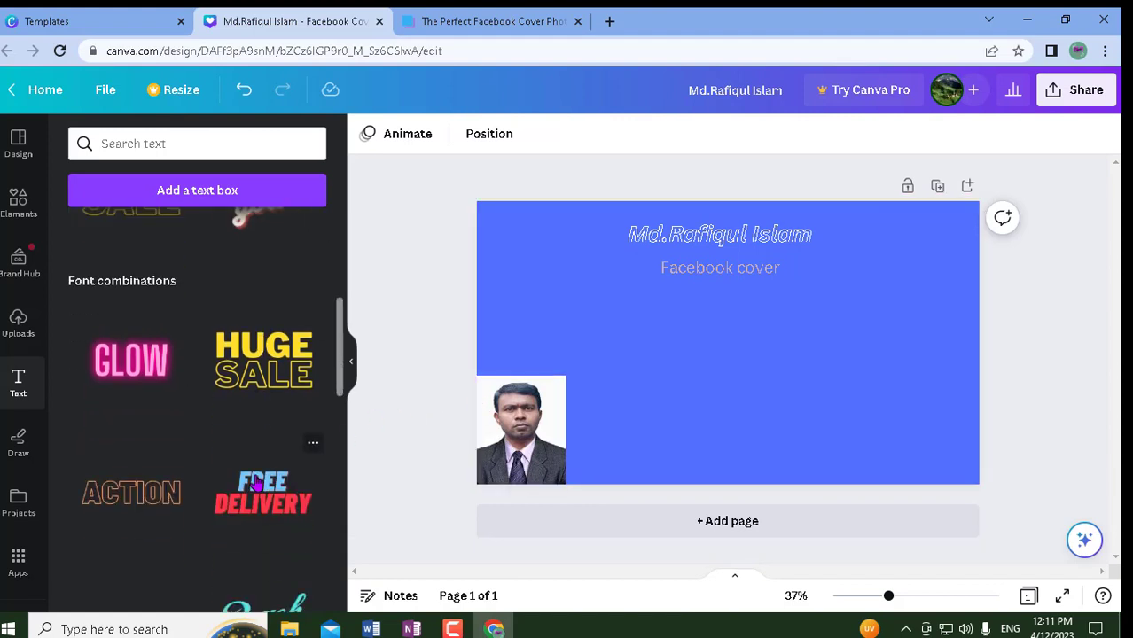
scroll(206, 390, down, 2)
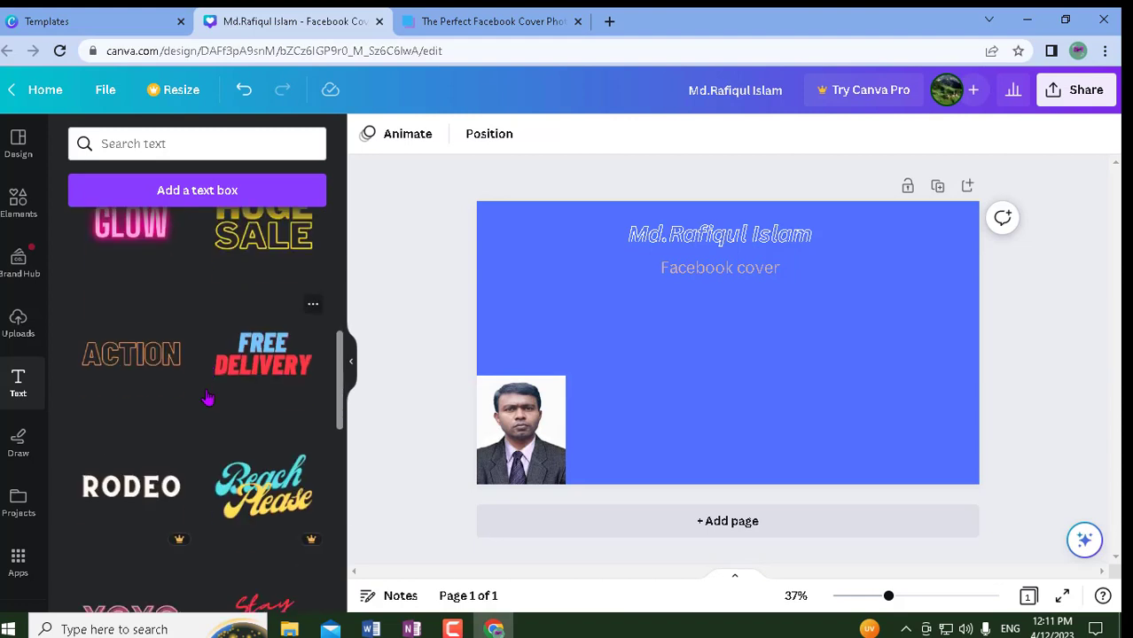
scroll(205, 399, up, 2)
scroll(206, 399, up, 1)
scroll(174, 349, up, 1)
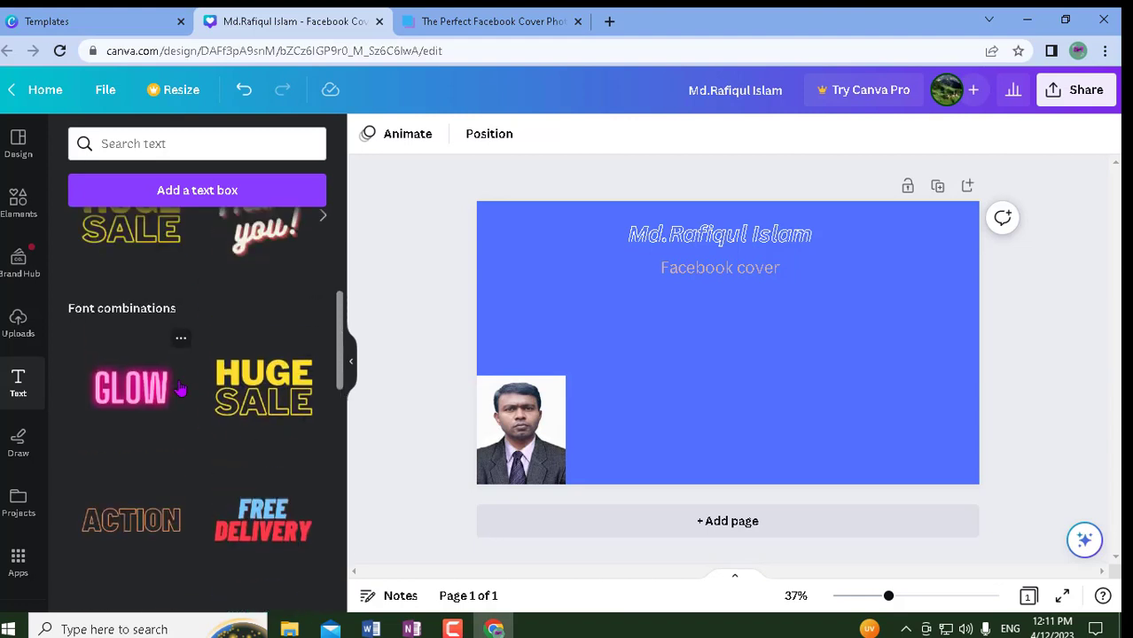
scroll(178, 391, up, 1)
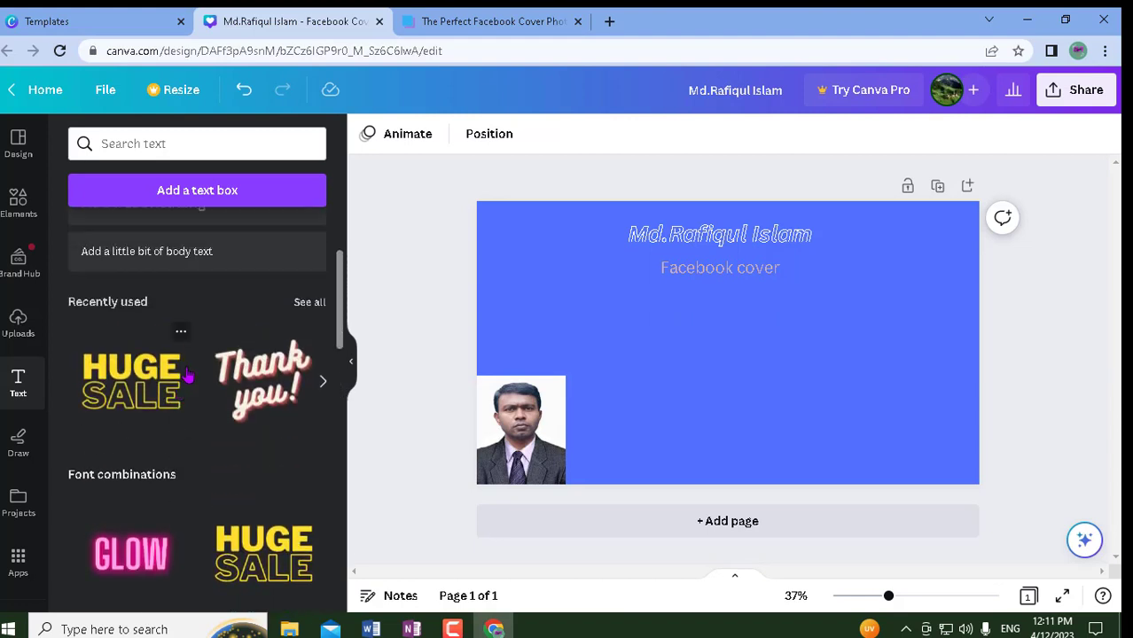
scroll(187, 385, down, 2)
scroll(213, 465, down, 6)
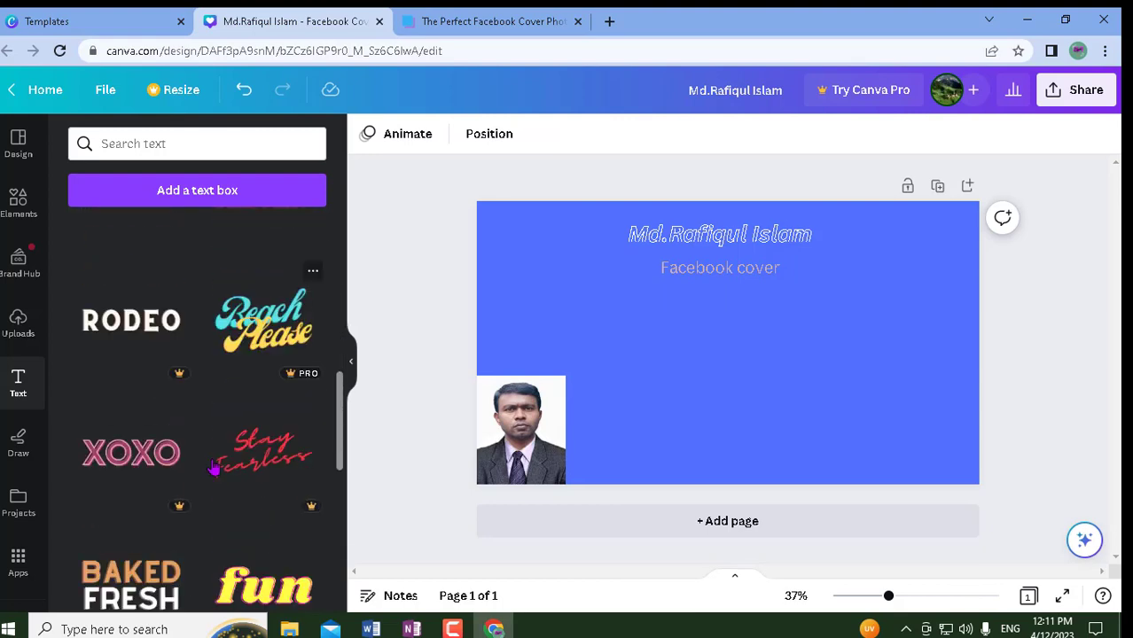
scroll(214, 465, down, 5)
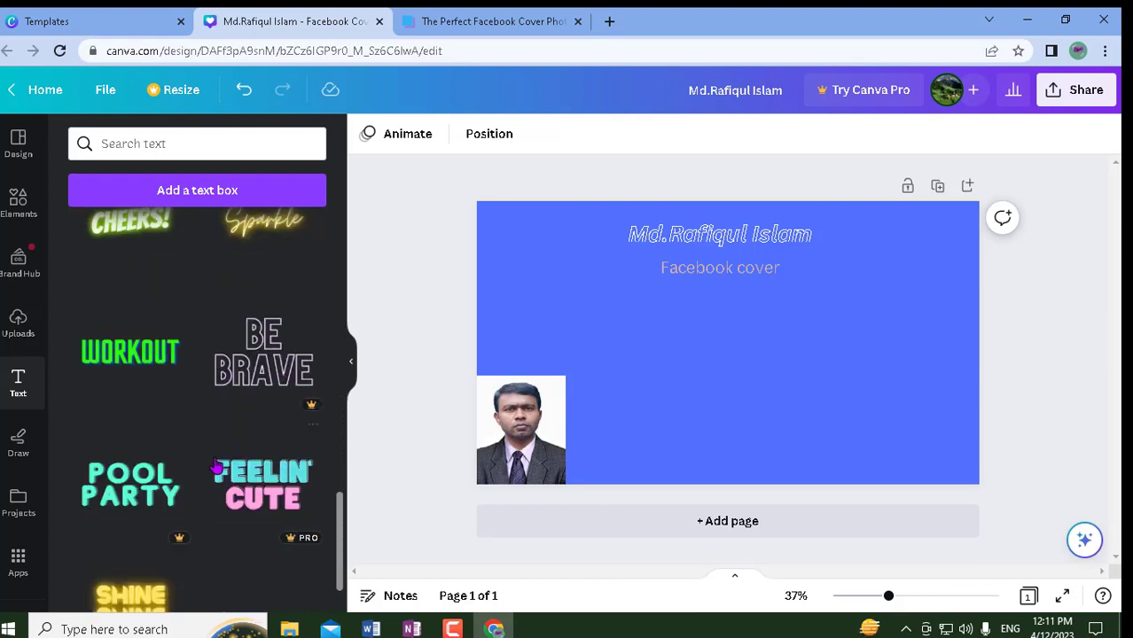
scroll(217, 461, down, 4)
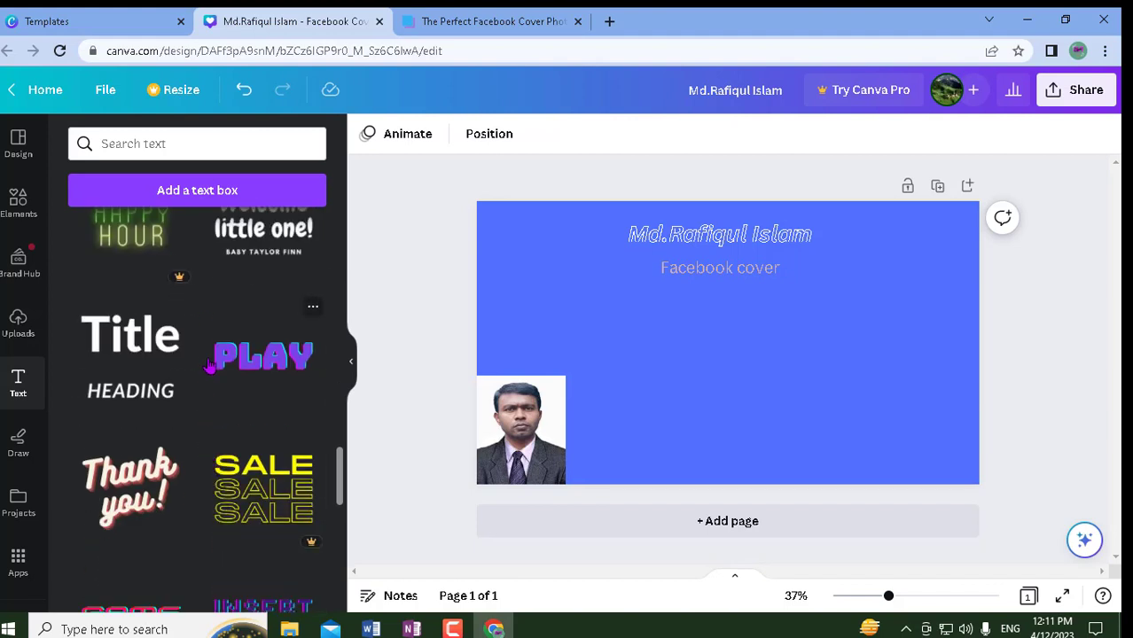
scroll(200, 319, up, 1)
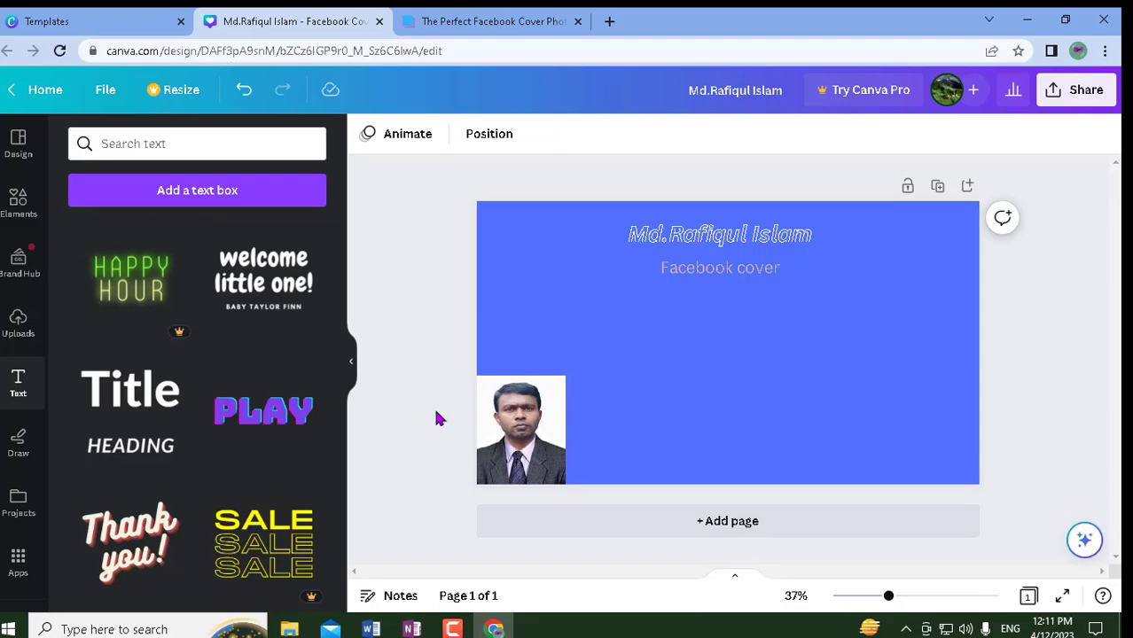
- Capture the Text panel region and draw a red arrow pointing at the premium crown
key(Print)
drag(110, 195, 527, 571)
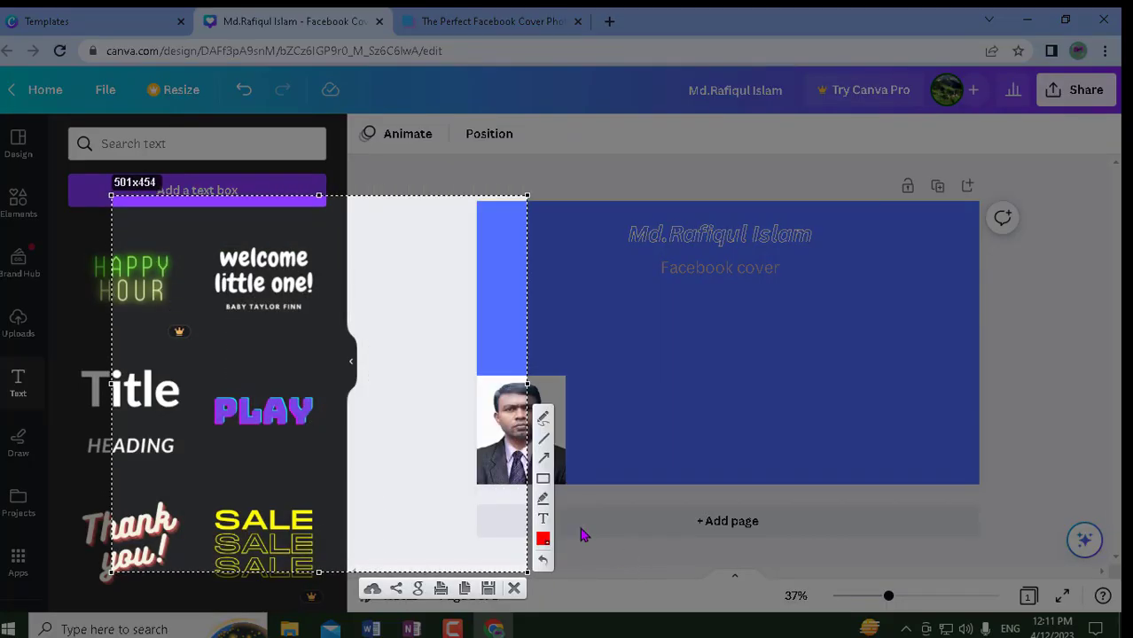
click(542, 461)
drag(203, 408, 183, 356)
click(513, 589)
- Add the pink WOW! text style below the subheading and shrink it to size 144
scroll(239, 487, down, 5)
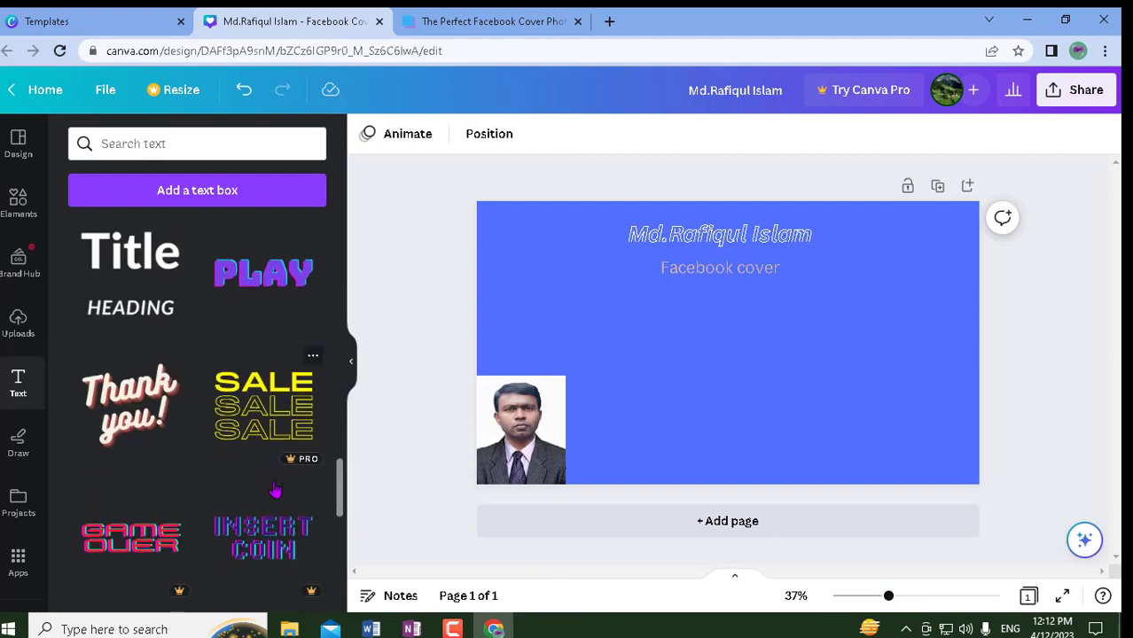
scroll(240, 487, down, 5)
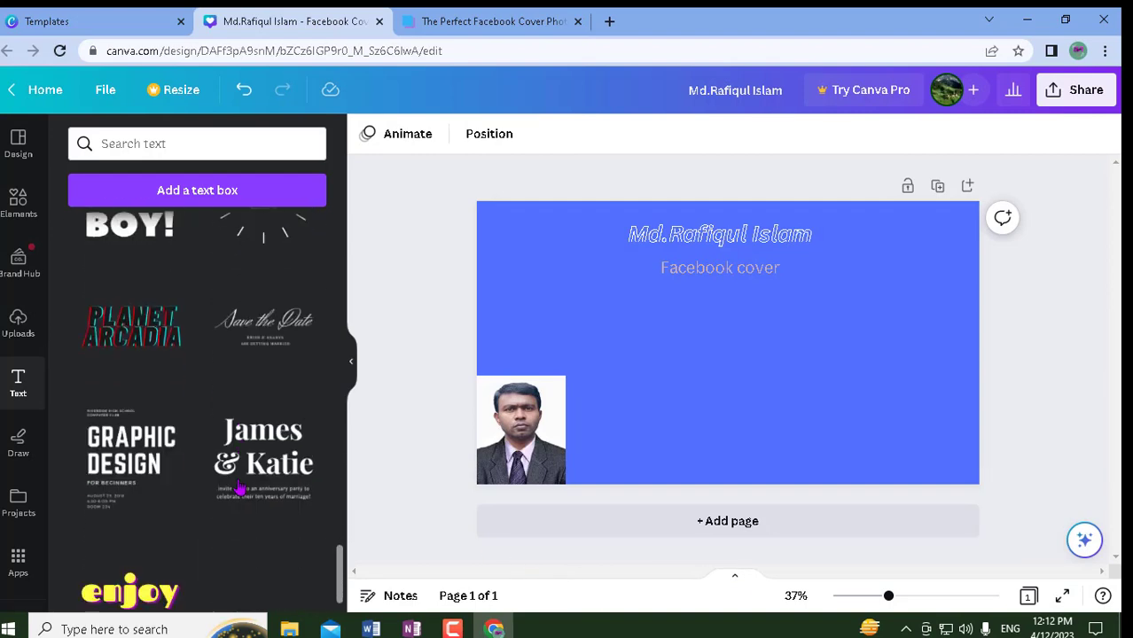
scroll(240, 488, down, 3)
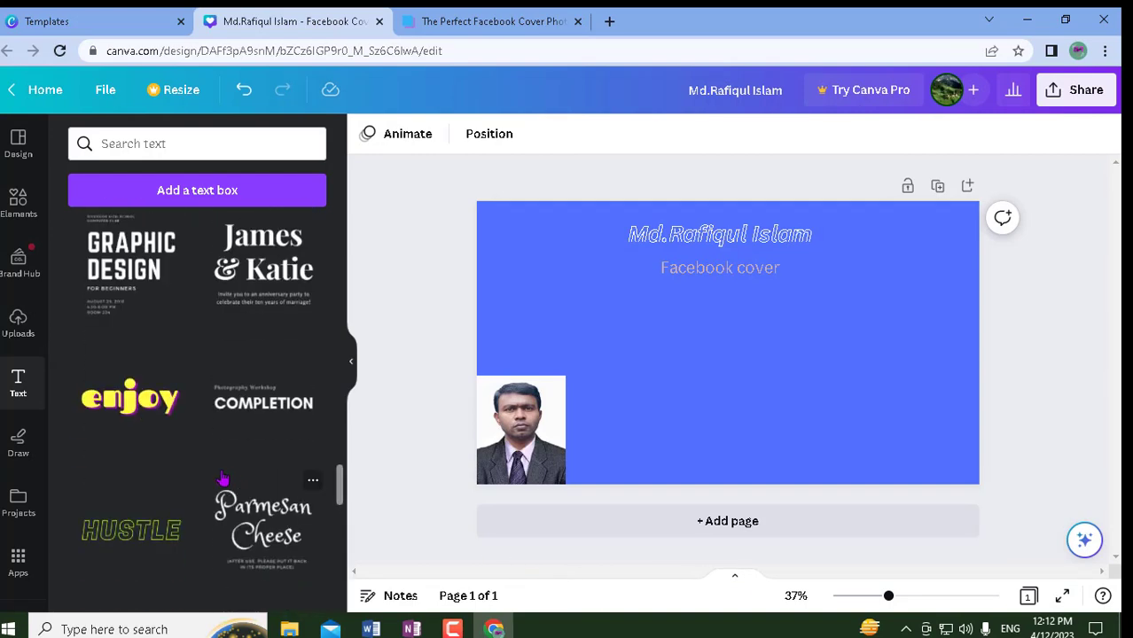
scroll(138, 480, down, 2)
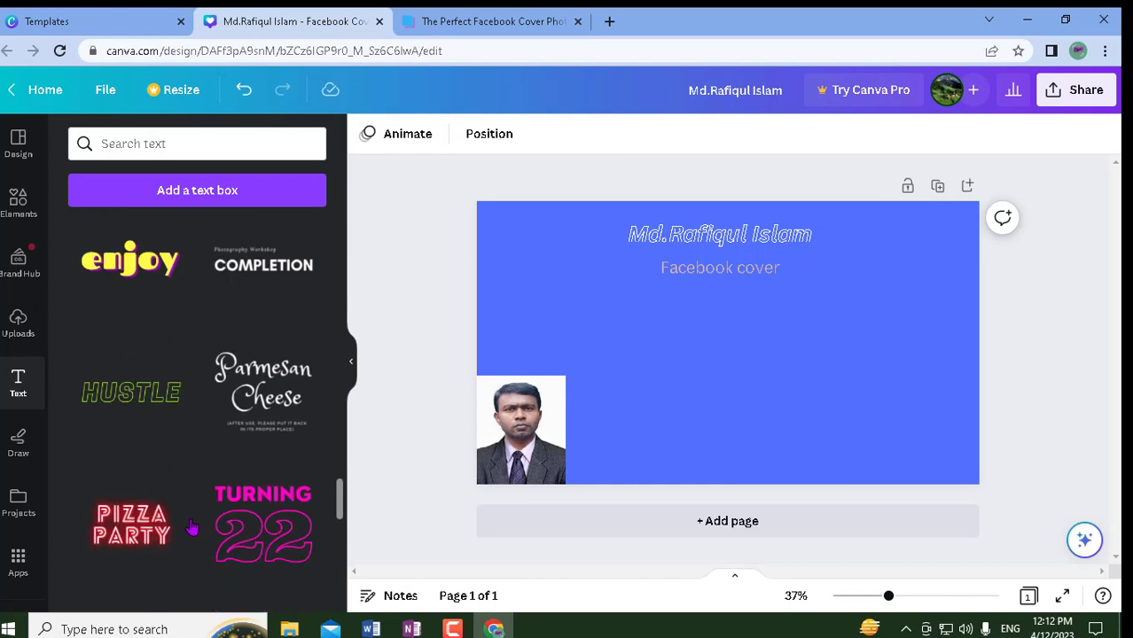
scroll(175, 515, down, 5)
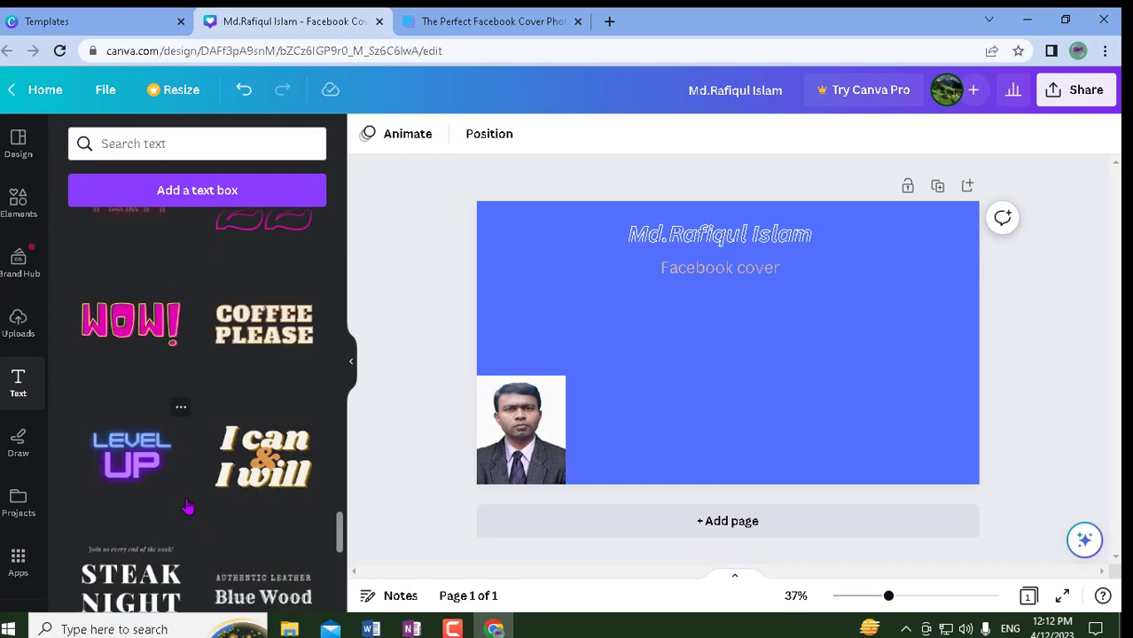
click(124, 331)
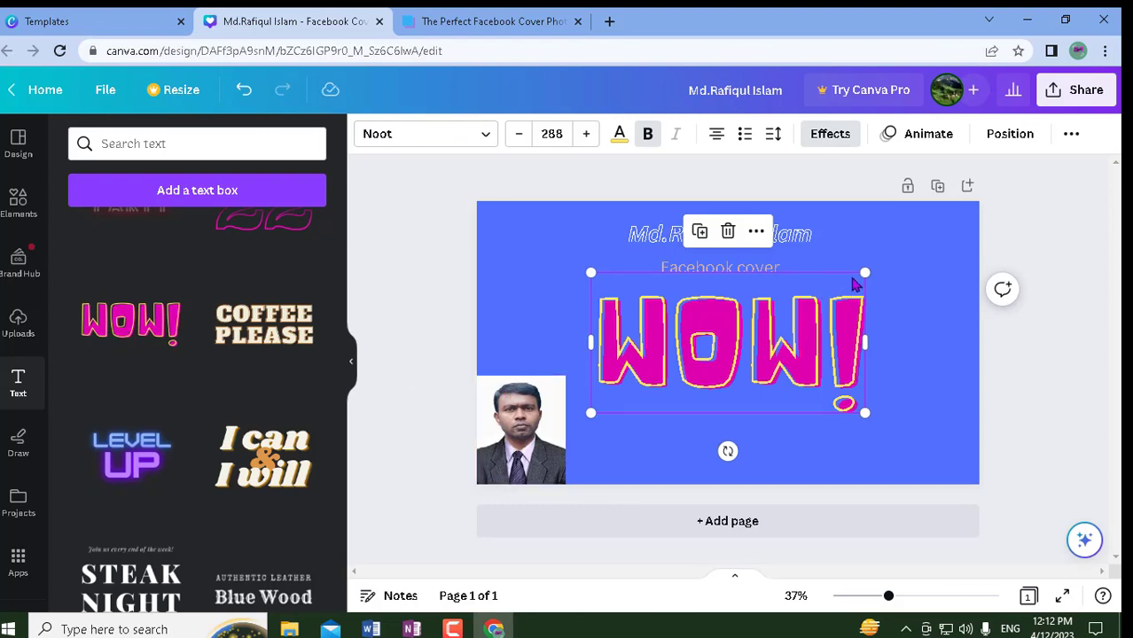
drag(864, 275, 727, 343)
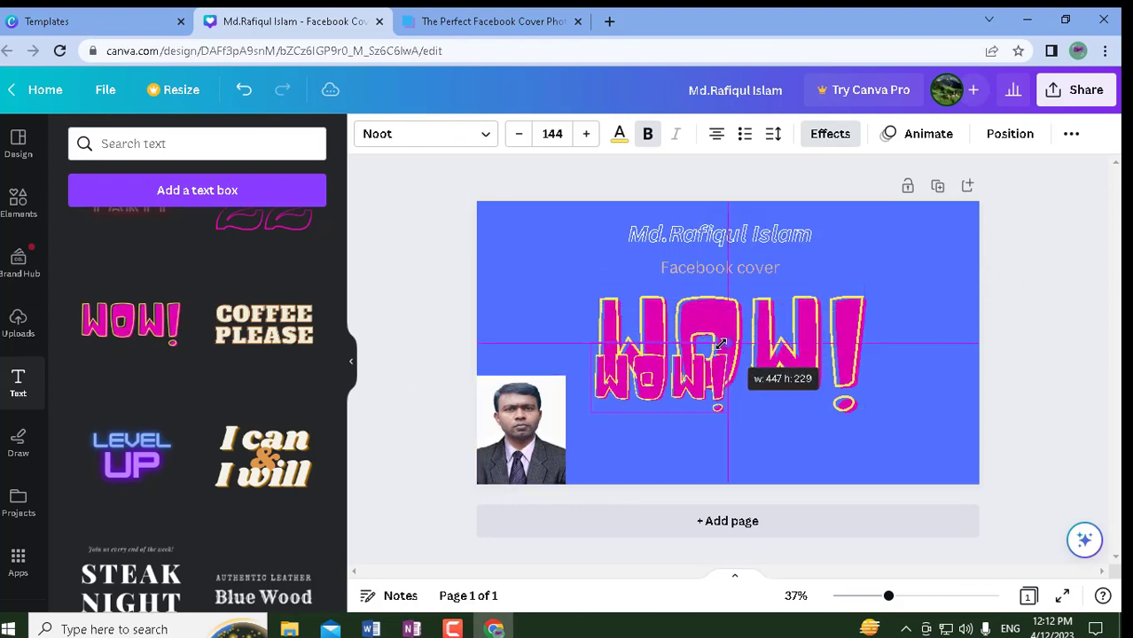
- Delete the large WOW! copy and move the small WOW! to the cover's bottom-right corner
drag(654, 394, 893, 265)
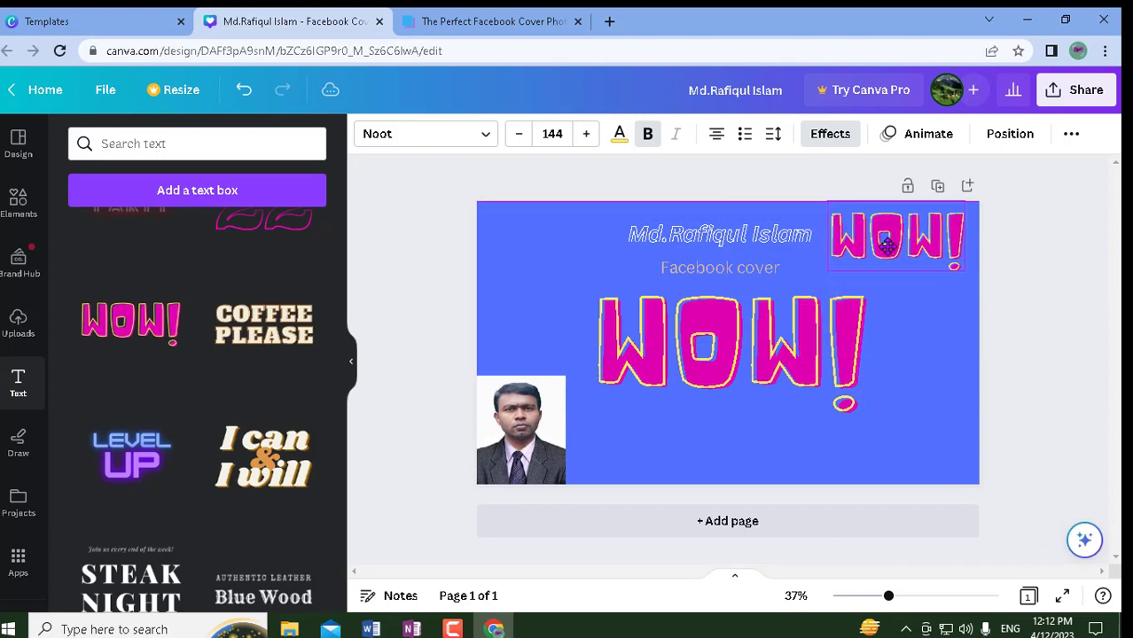
click(722, 353)
click(728, 251)
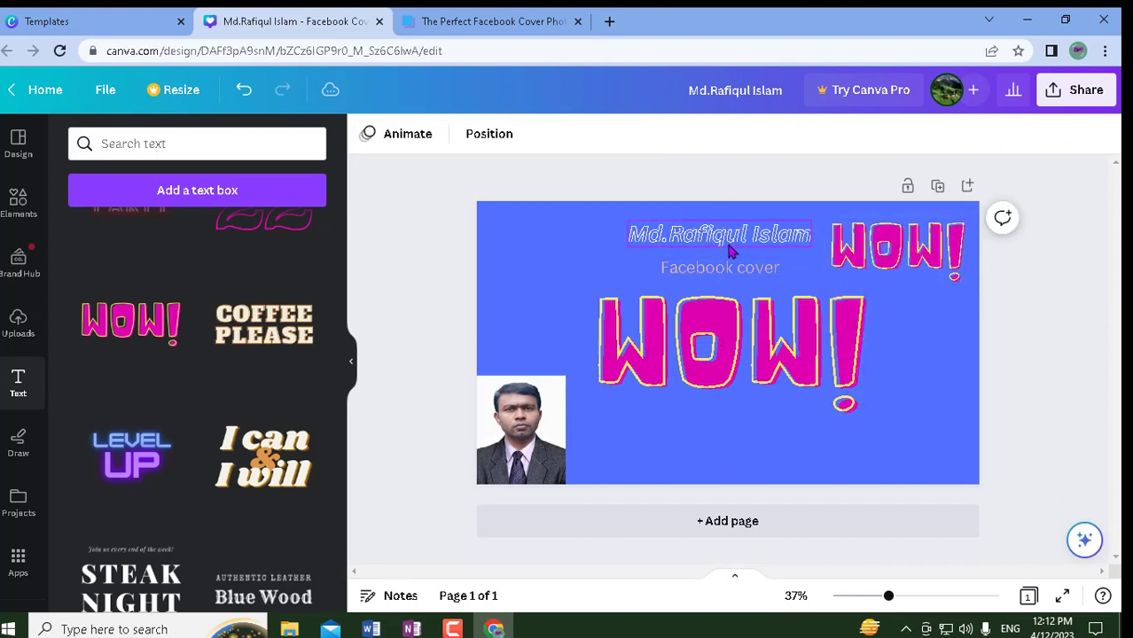
click(751, 348)
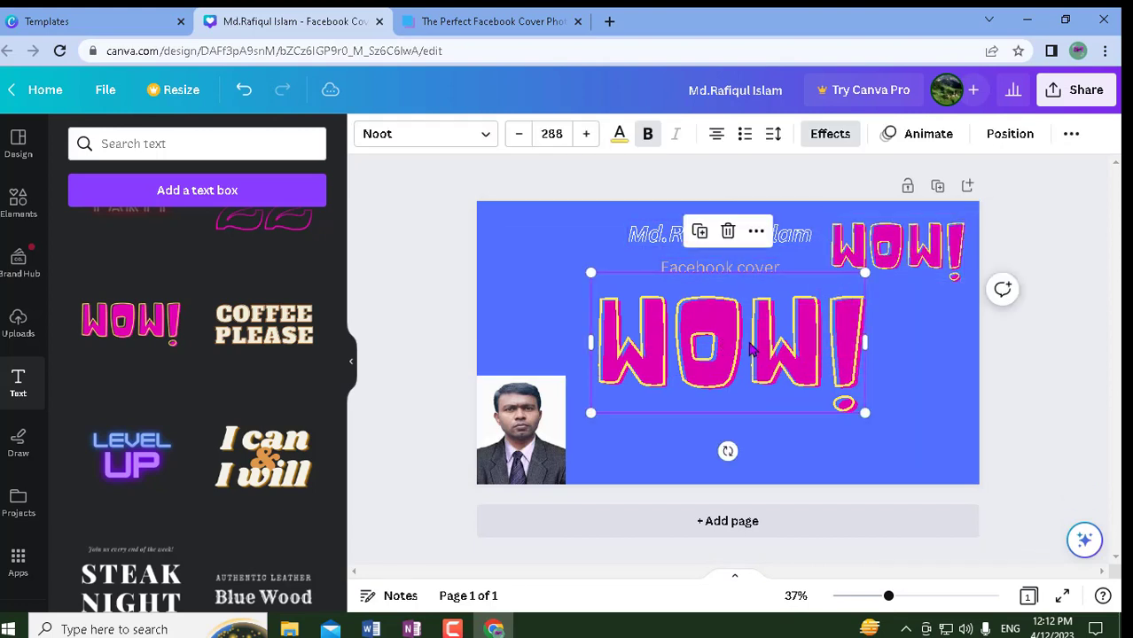
click(727, 231)
drag(890, 250, 874, 413)
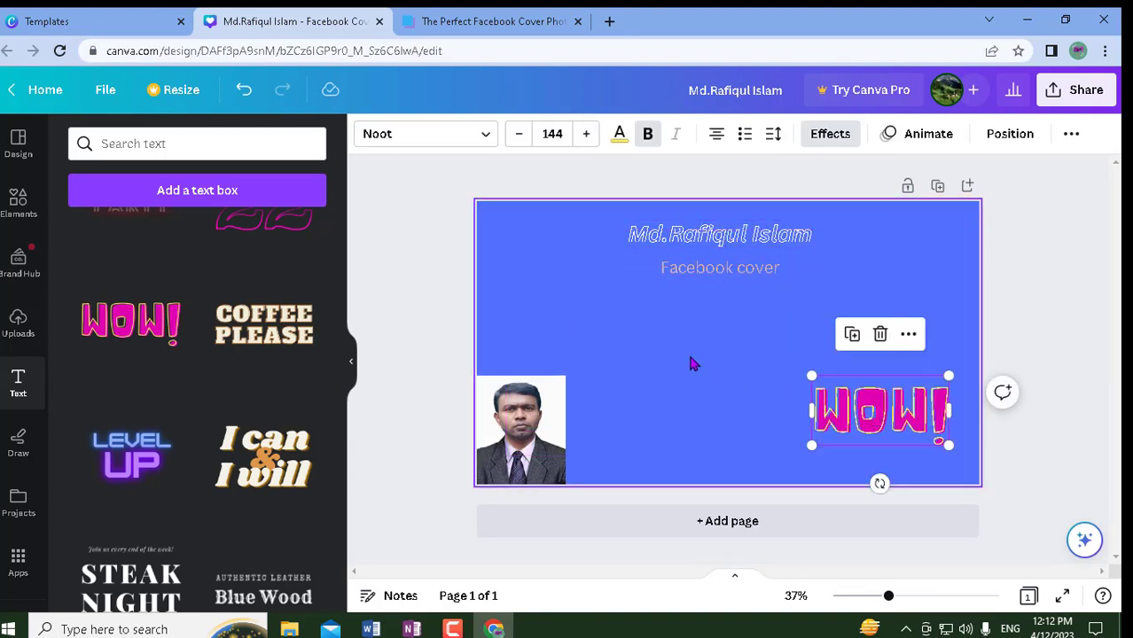
click(1046, 278)
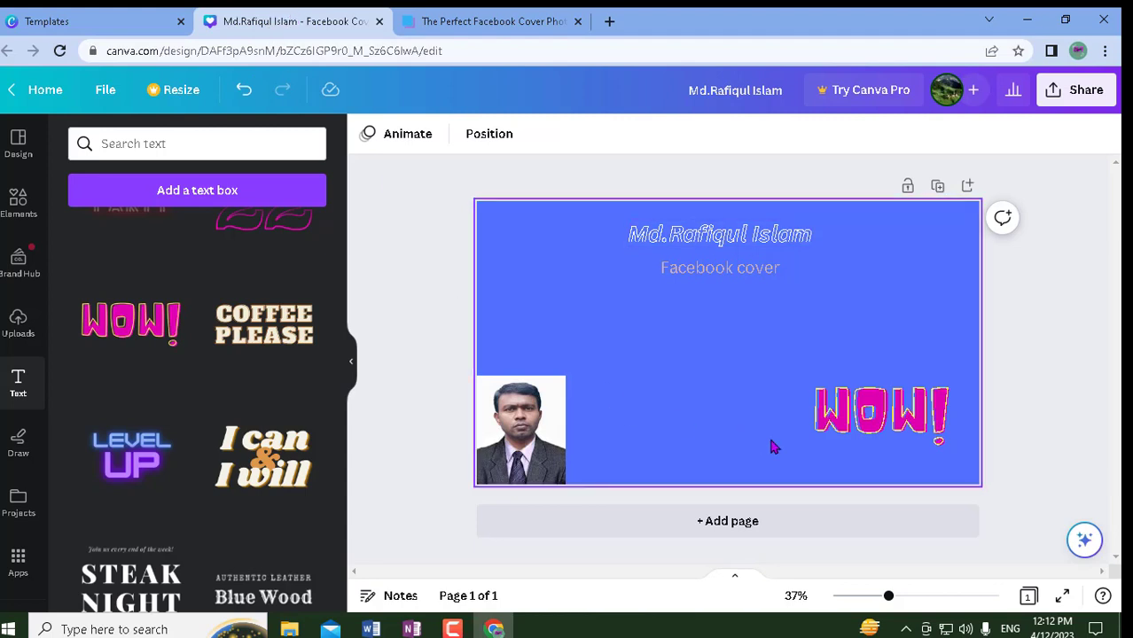
- Open the cover's Download settings from Share, keeping PNG at 1,640 × 924 px
click(1085, 92)
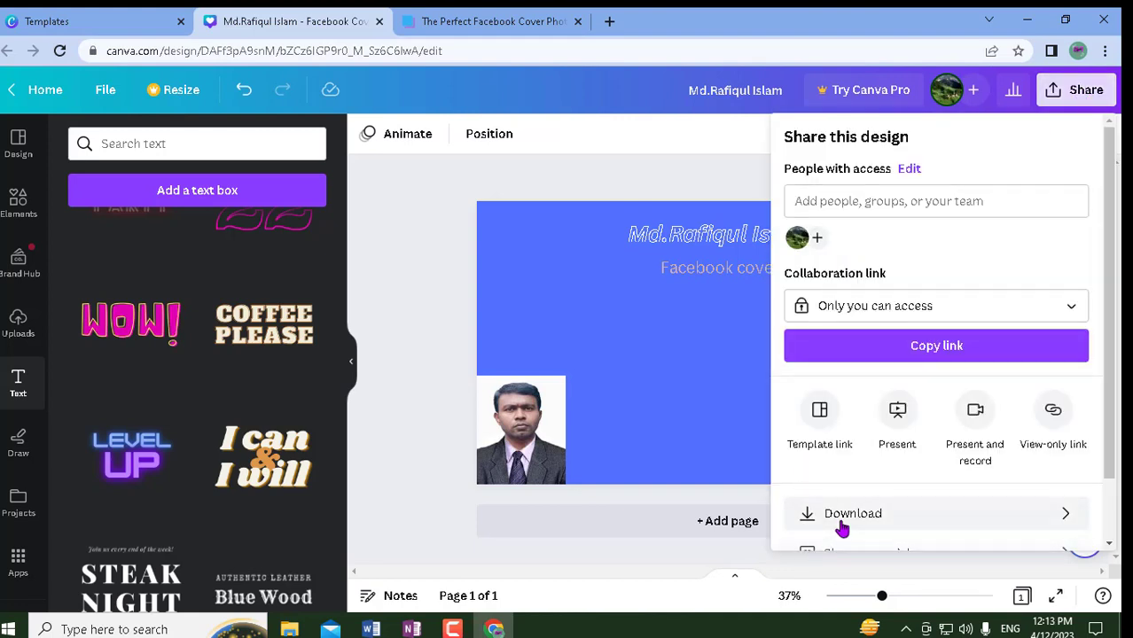
click(841, 525)
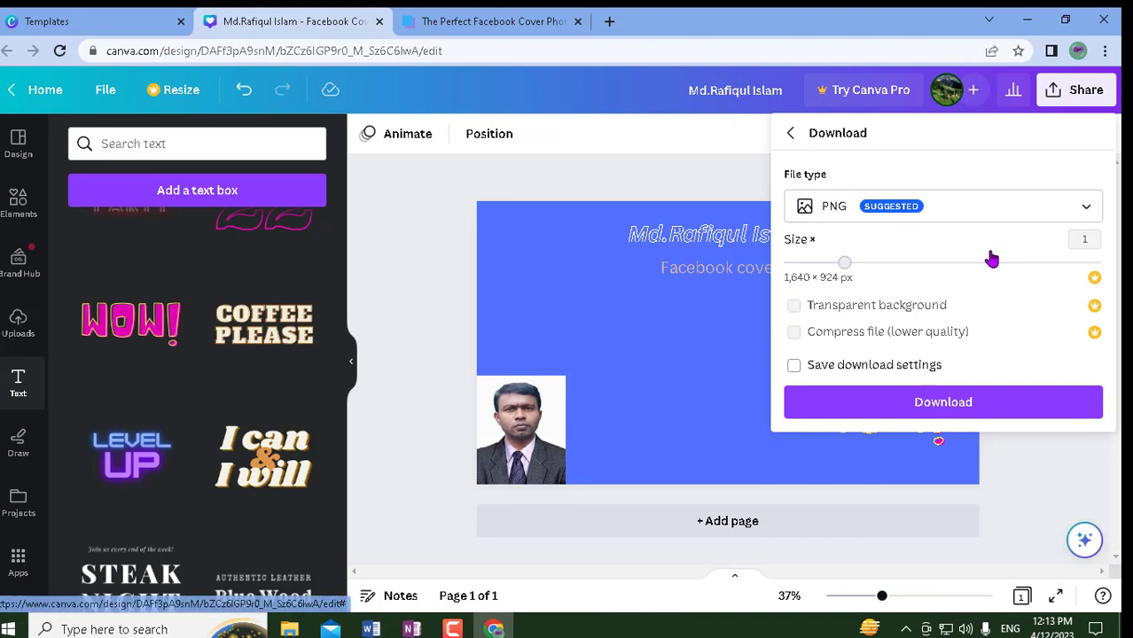
click(1084, 210)
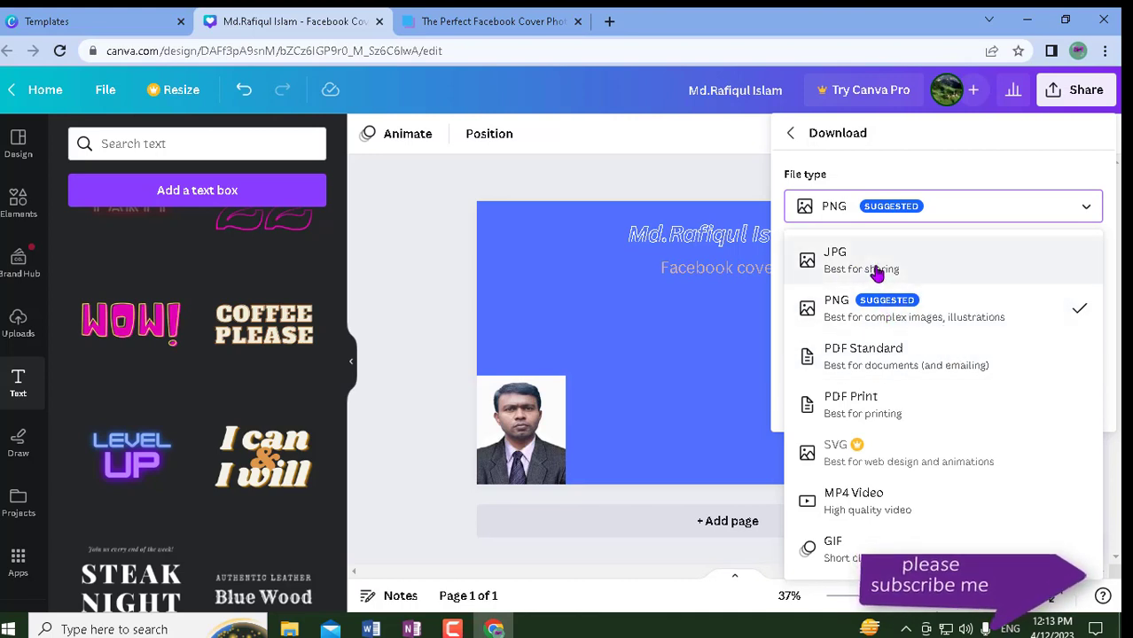
click(677, 166)
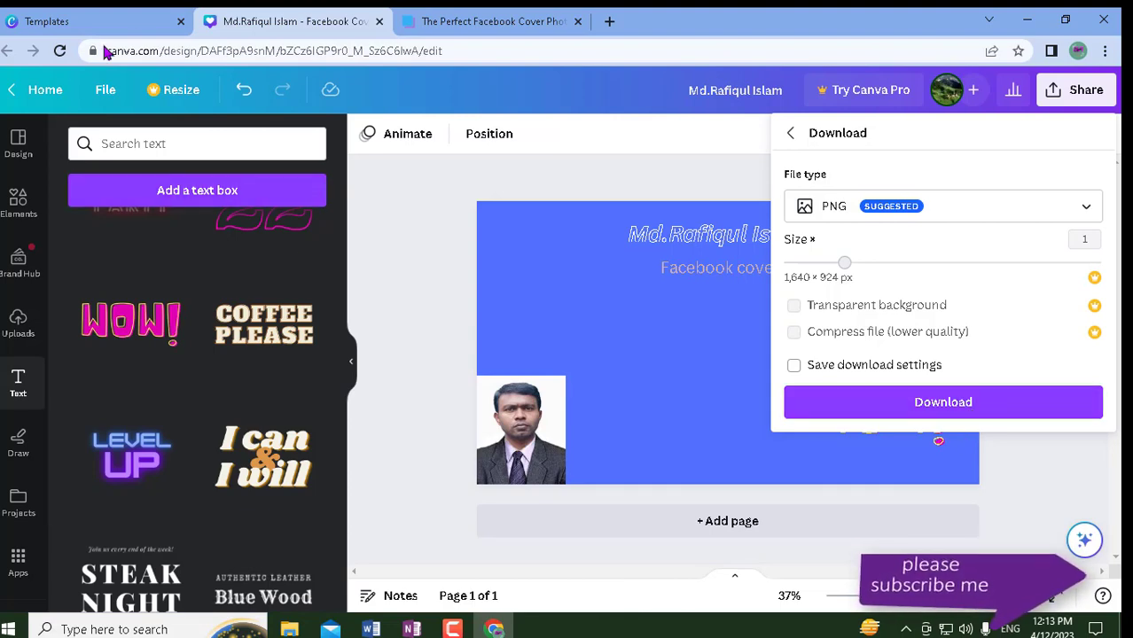
- Start a new design from the Black & Yellow Digital Marketing Facebook Cover template
click(129, 23)
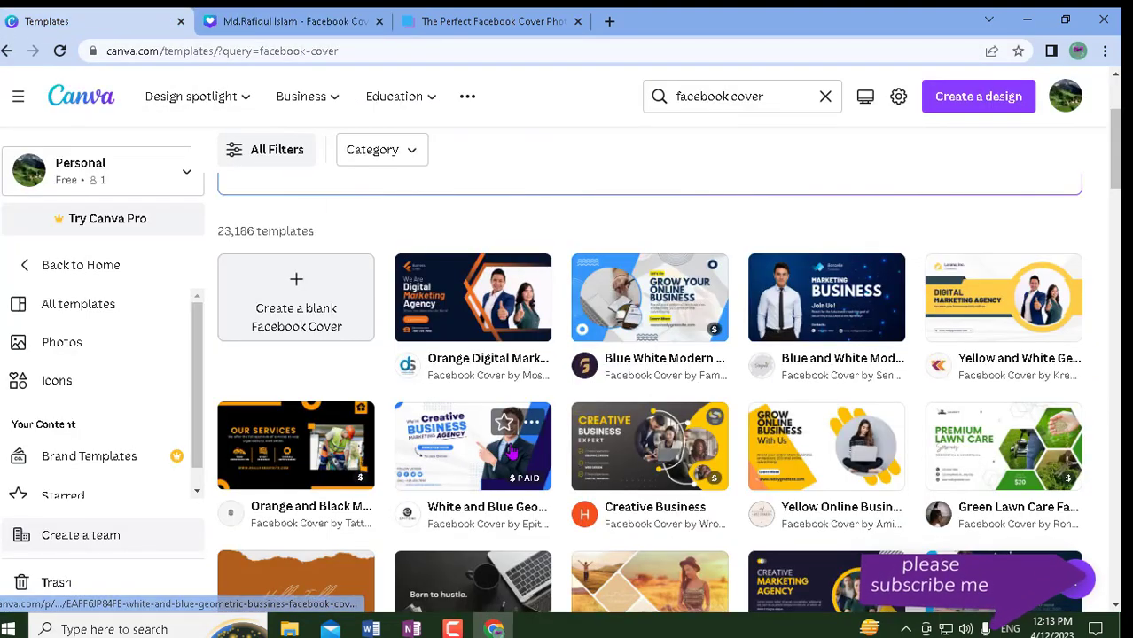
scroll(512, 445, down, 1)
scroll(512, 447, up, 2)
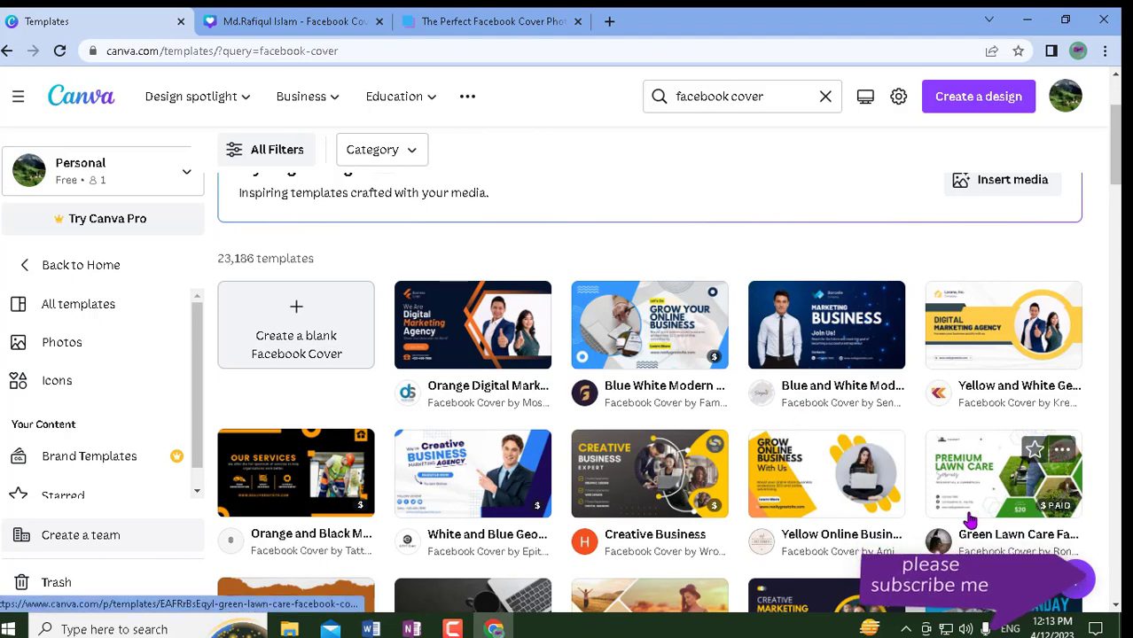
scroll(936, 507, down, 1)
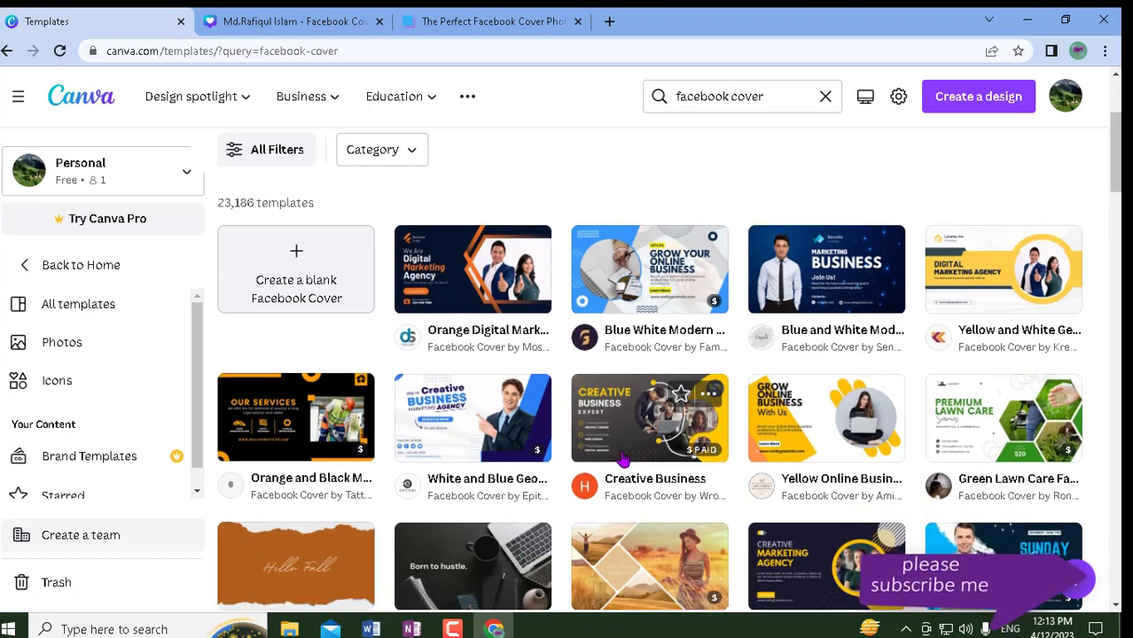
scroll(787, 550, down, 1)
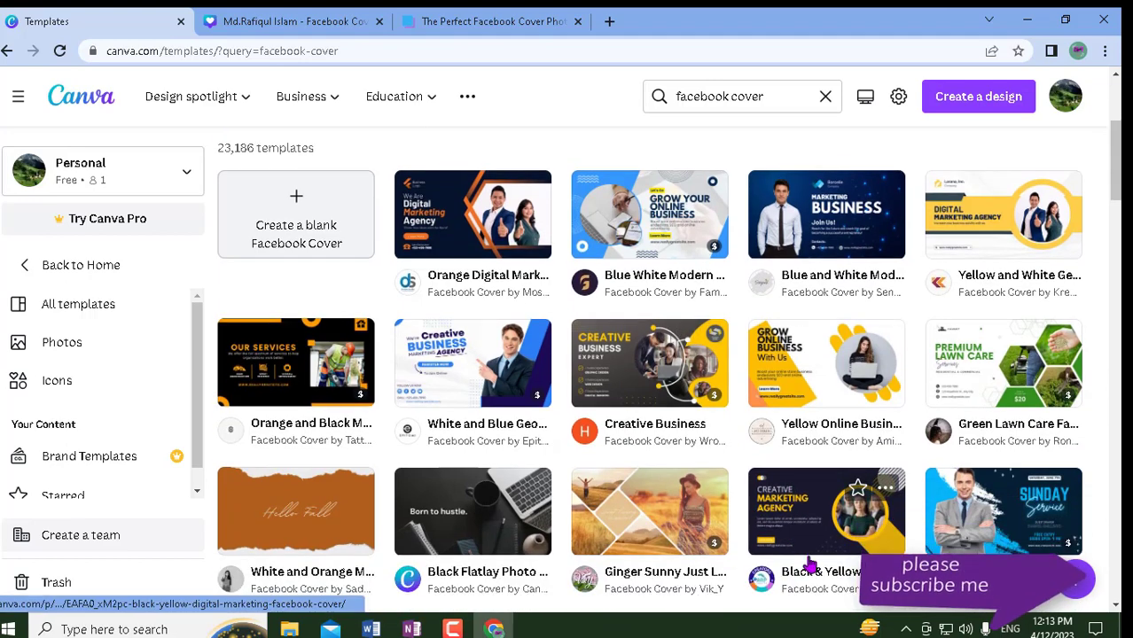
click(821, 544)
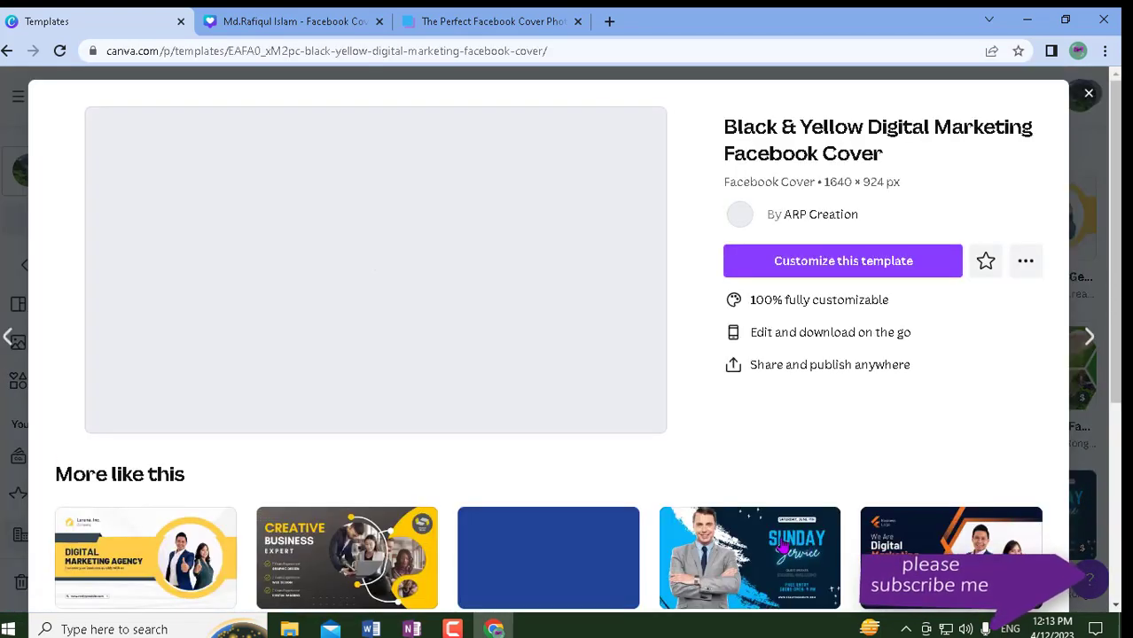
click(453, 340)
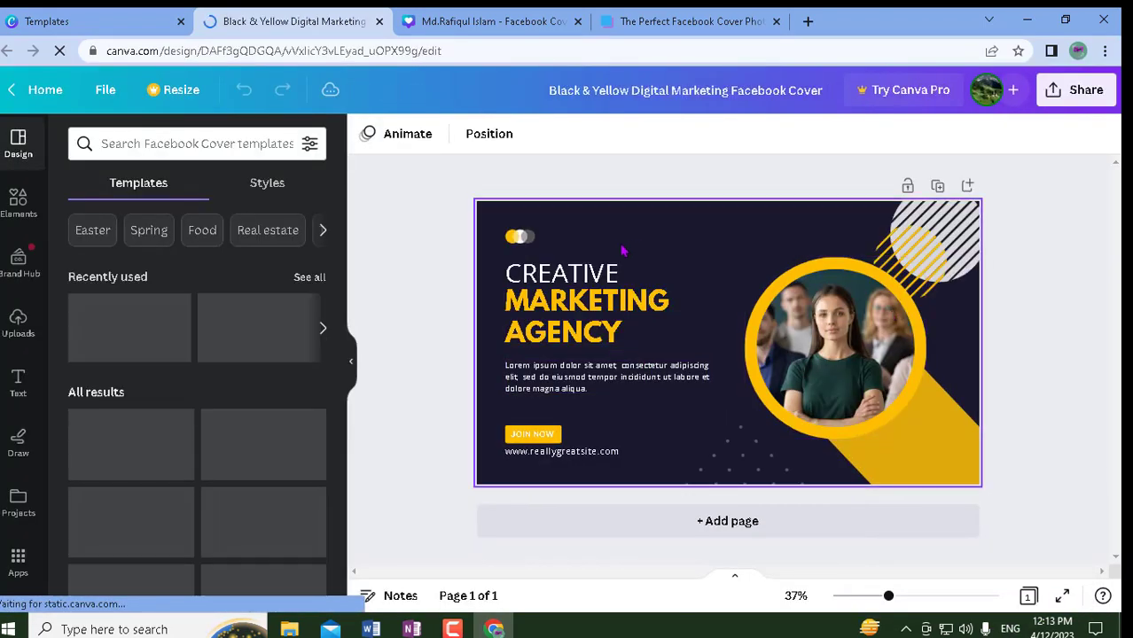
- Delete the CREATIVE, MARKETING and AGENCY heading lines, the Lorem ipsum paragraph and the web address
click(551, 277)
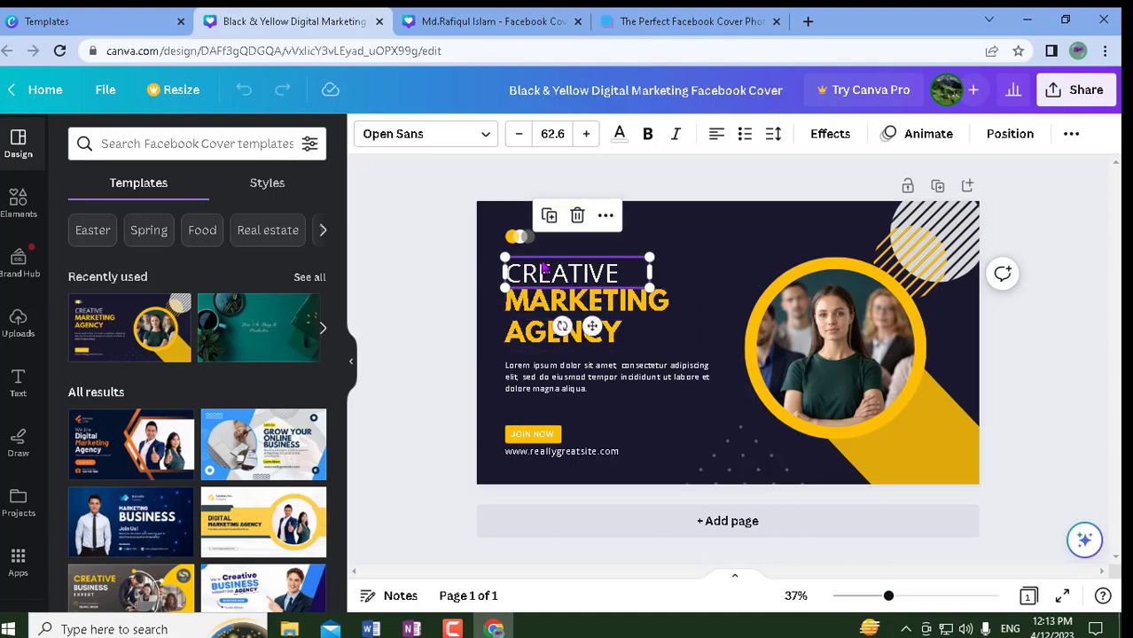
click(577, 215)
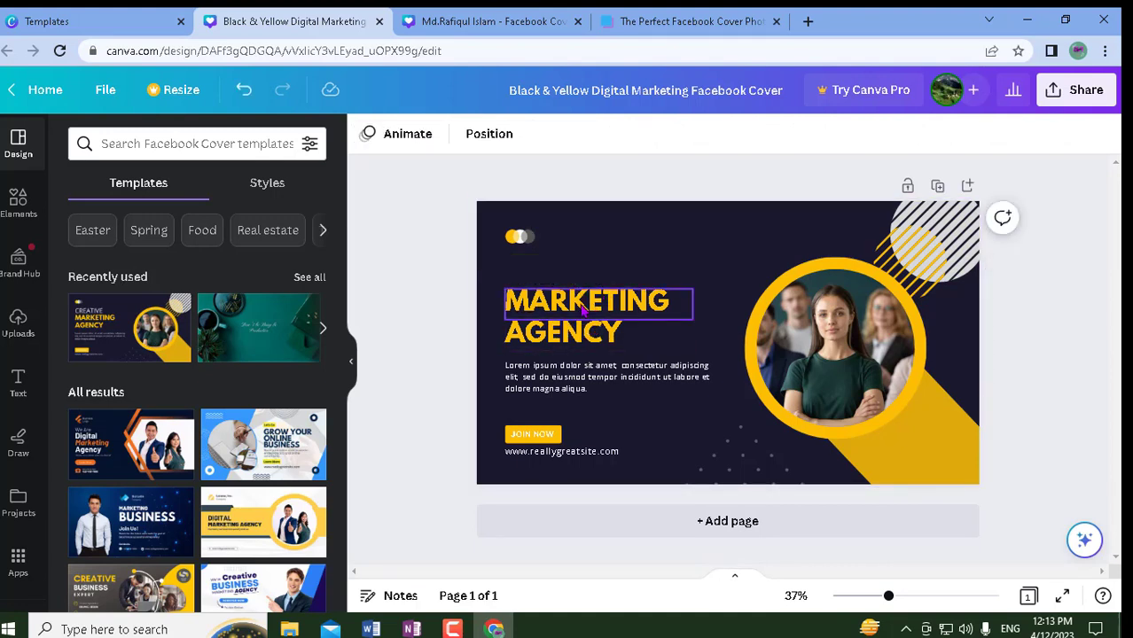
click(582, 306)
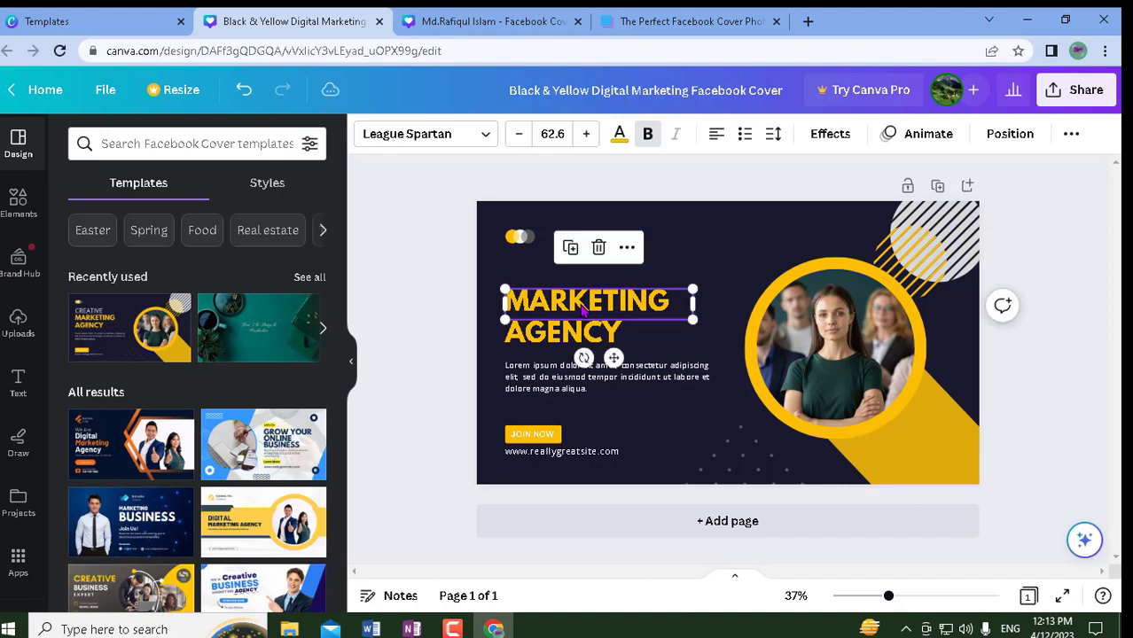
click(599, 250)
click(585, 332)
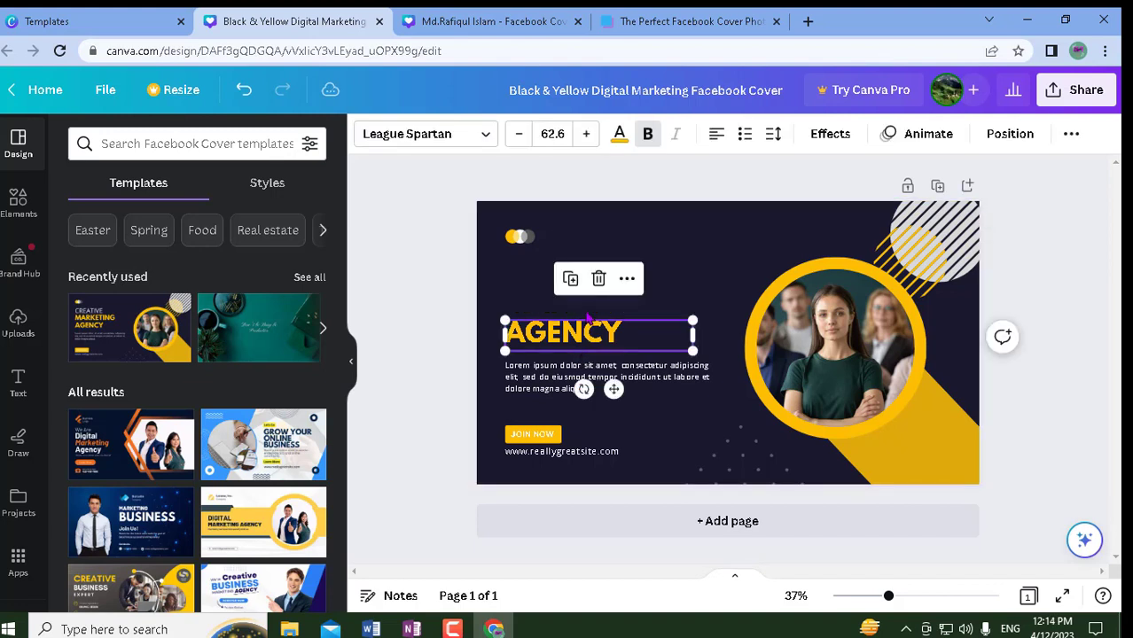
click(598, 280)
click(577, 368)
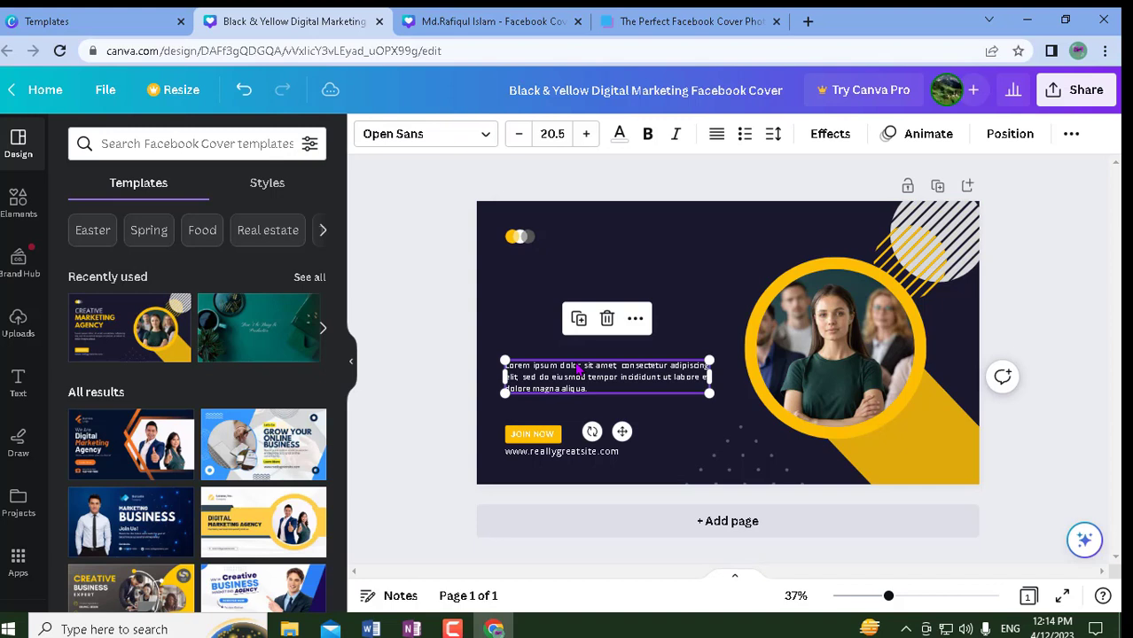
click(603, 319)
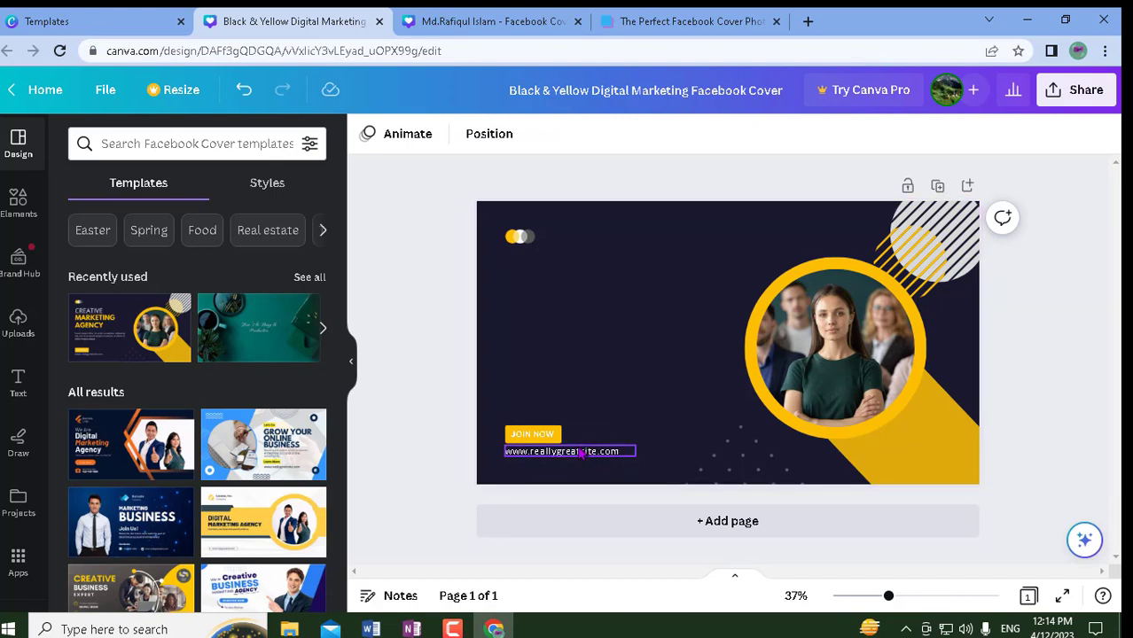
click(581, 453)
click(569, 403)
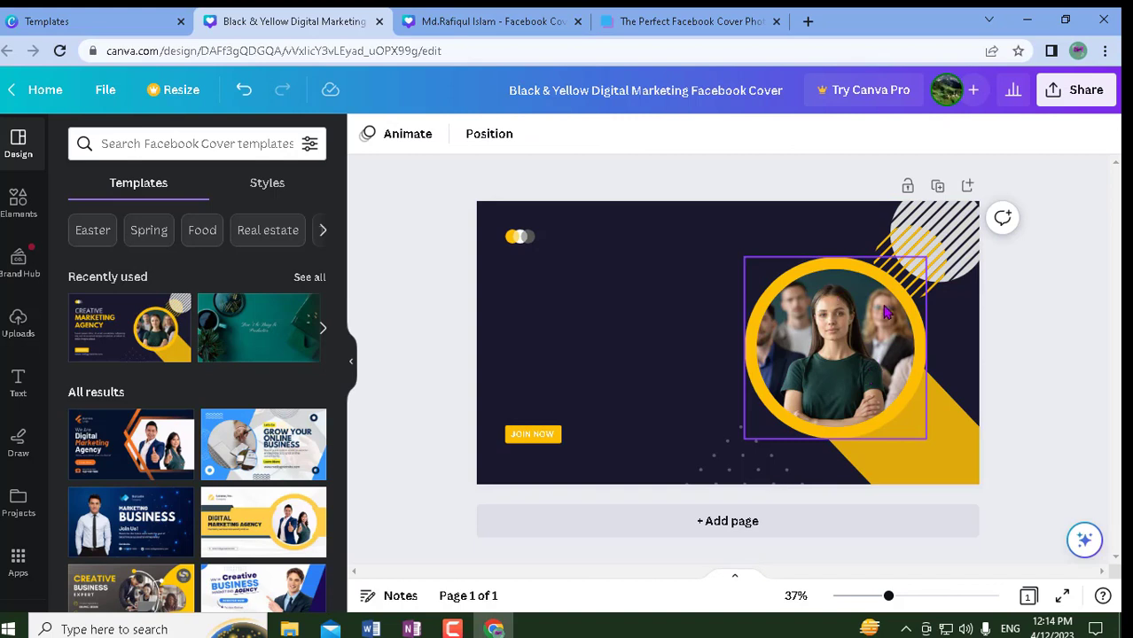
- Remove the circular portrait image and then its empty frame
click(839, 343)
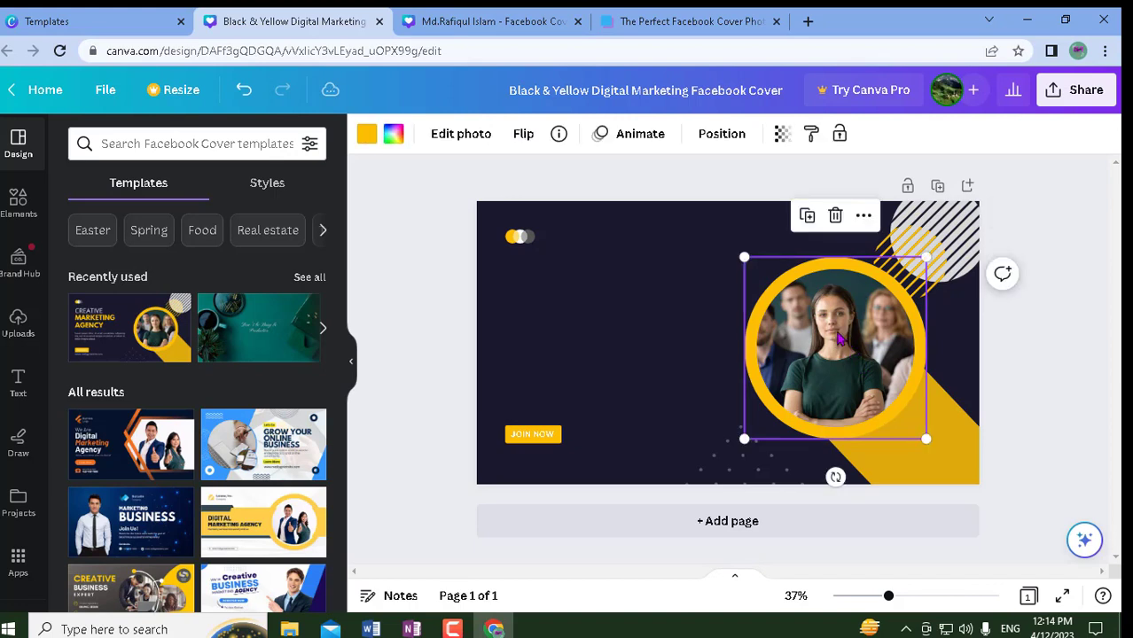
click(835, 220)
click(840, 259)
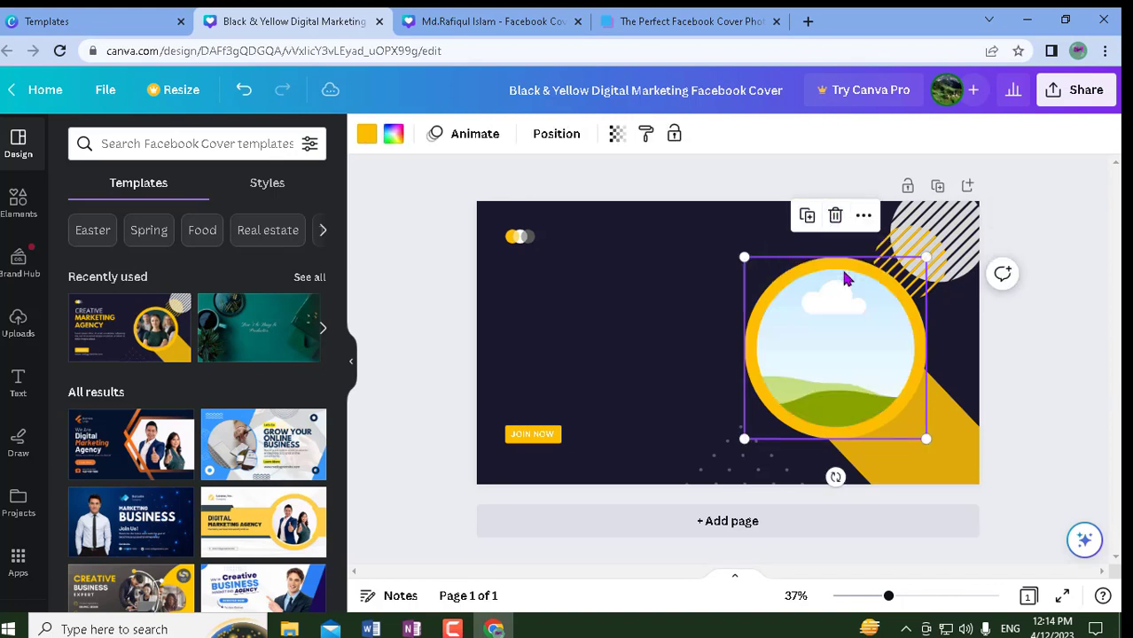
click(835, 216)
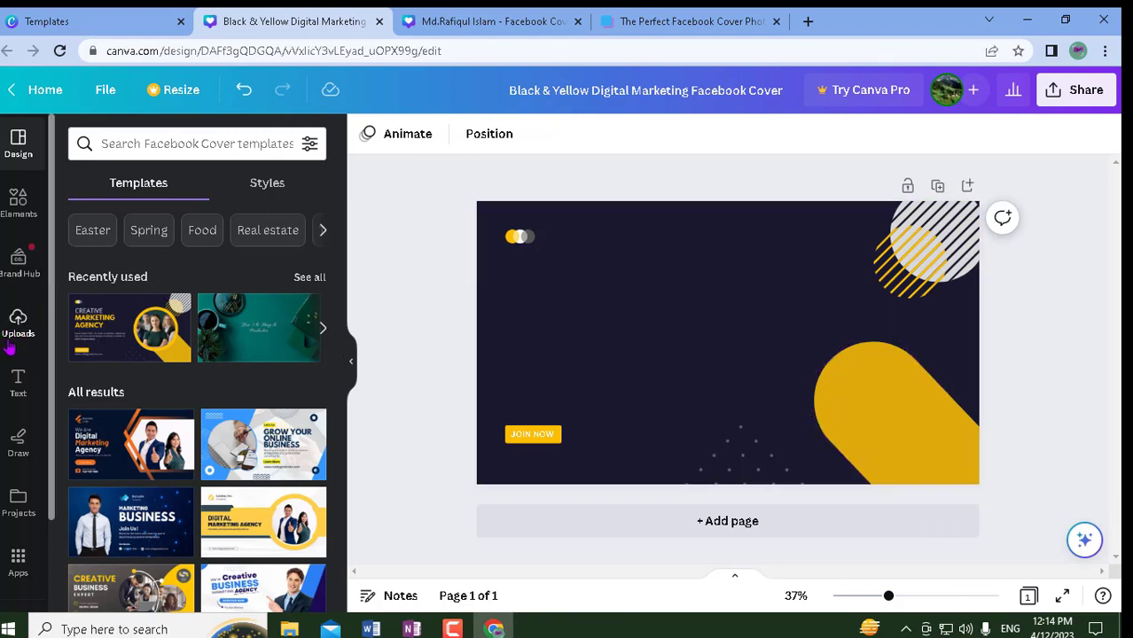
click(18, 380)
right_click(18, 377)
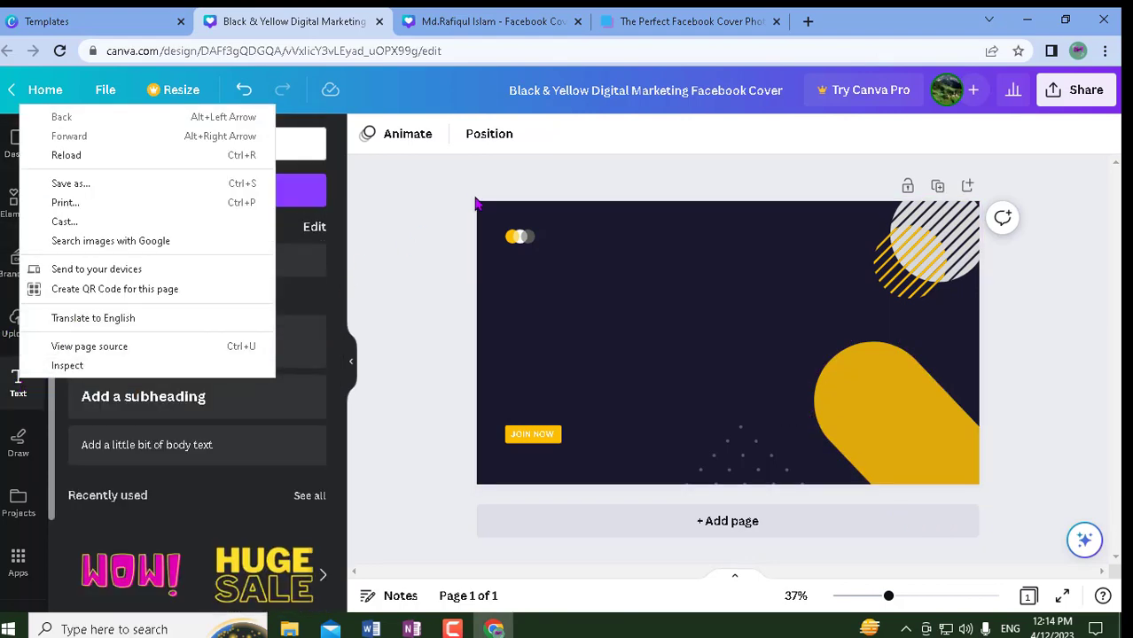
- Add a heading at the cover's top centre reading 'Facebook marketing'
click(475, 204)
click(196, 346)
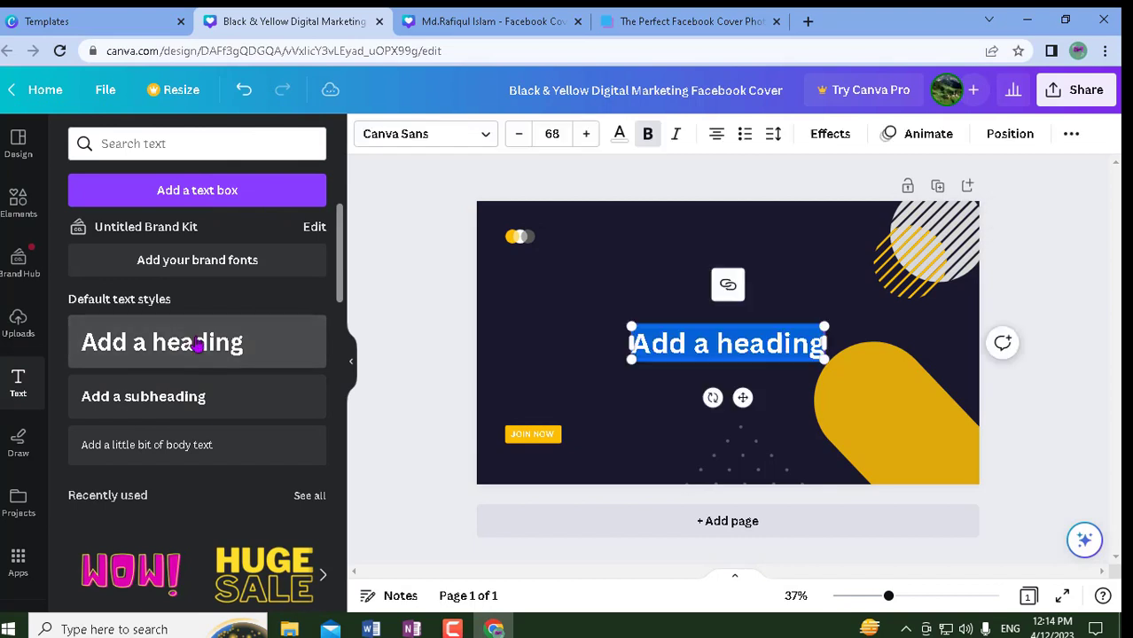
drag(743, 397, 731, 290)
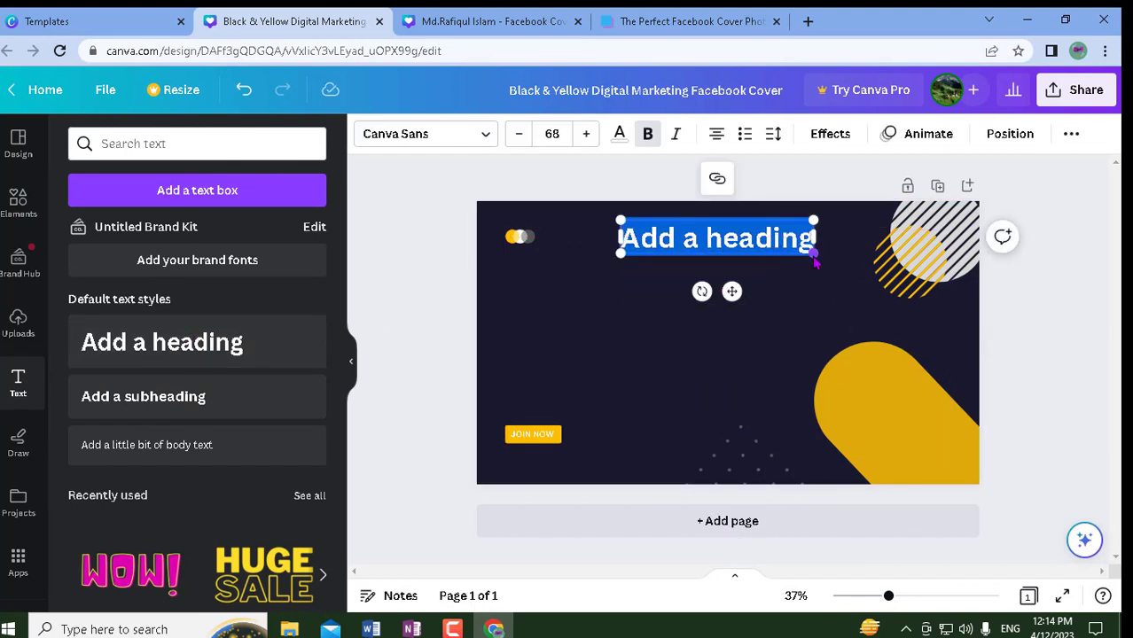
key(BackSpace)
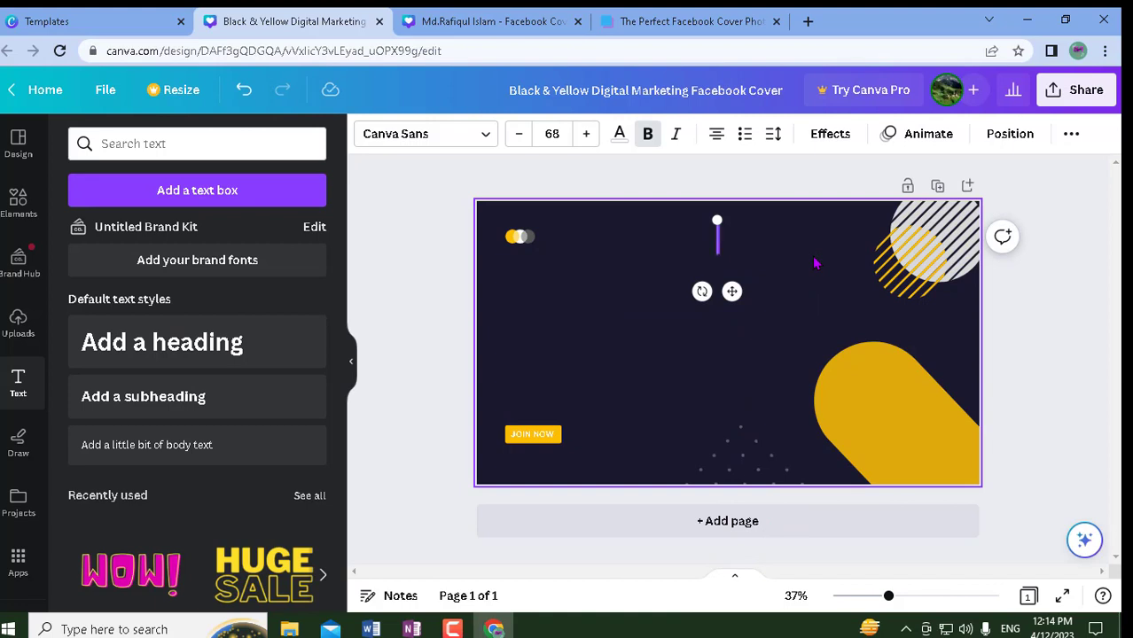
text(Facw)
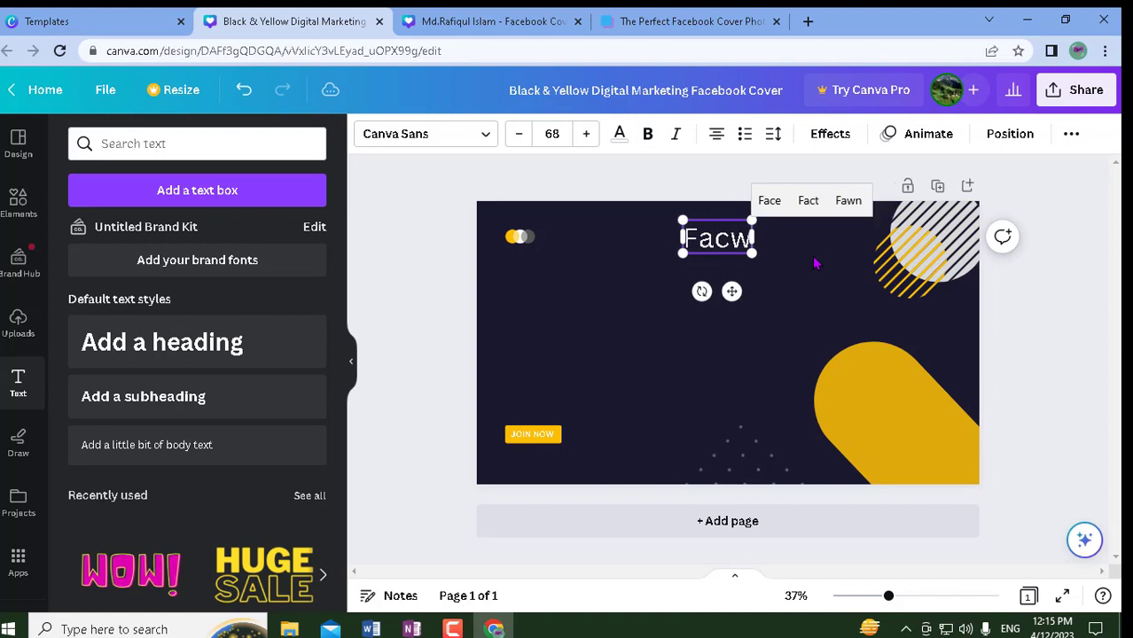
key(BackSpace)
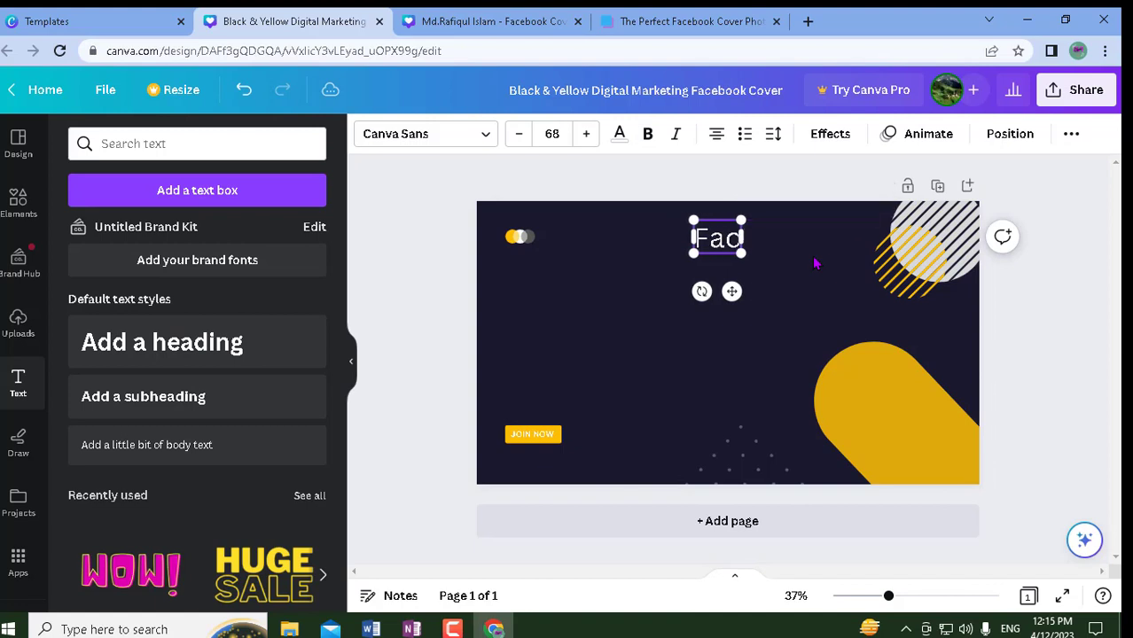
text(ebook ma)
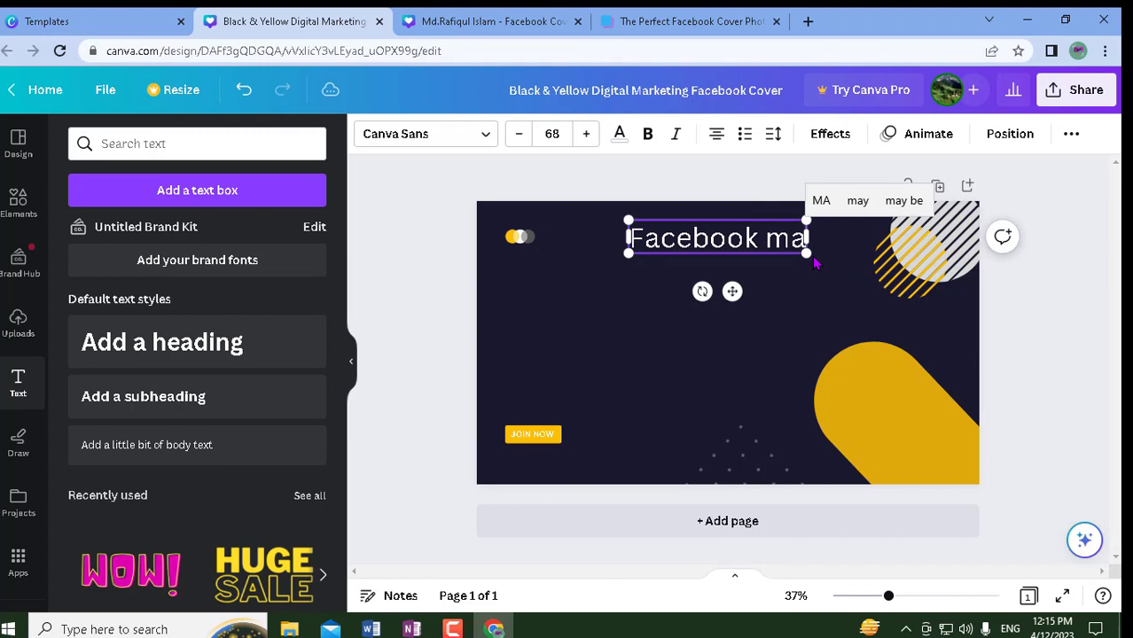
text(rket)
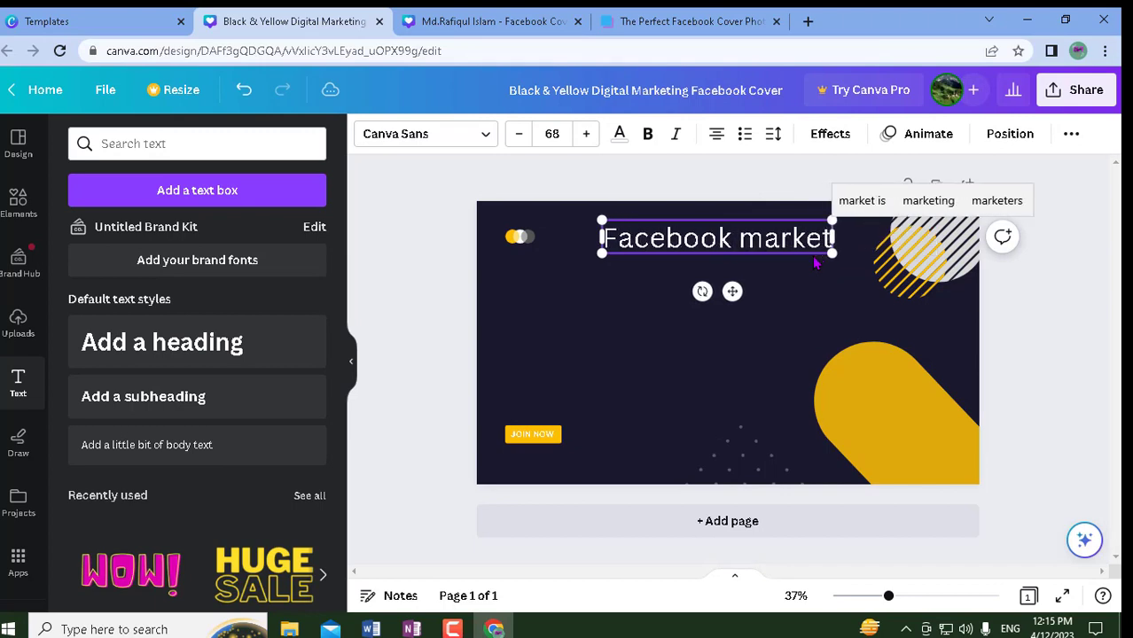
text(ing)
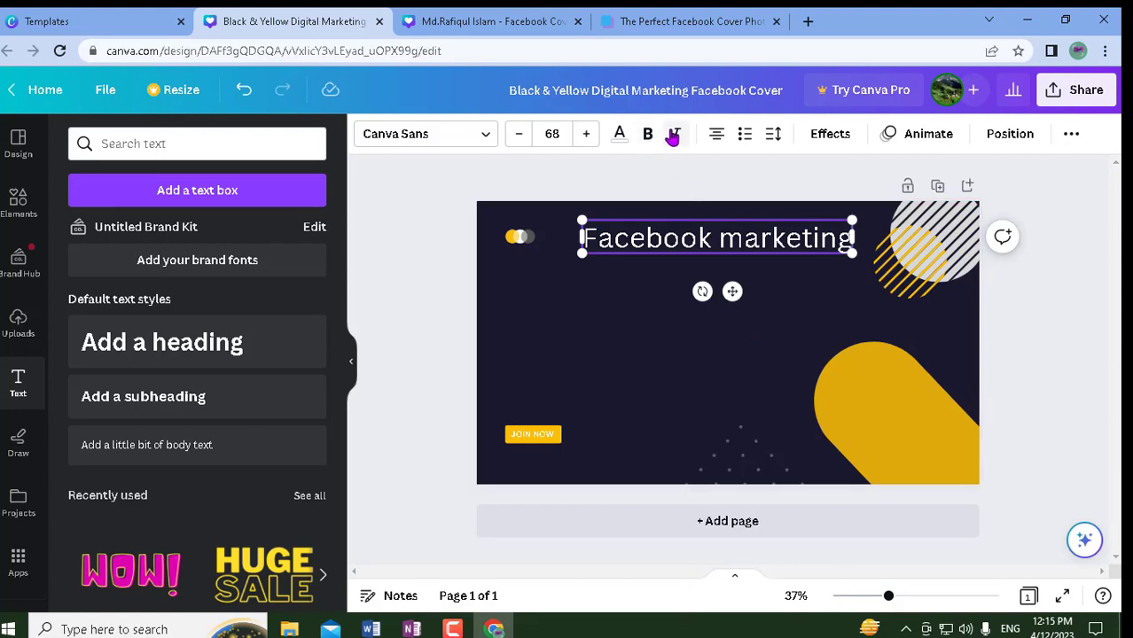
- Make the 'Facebook marketing' heading bold
click(677, 137)
click(658, 282)
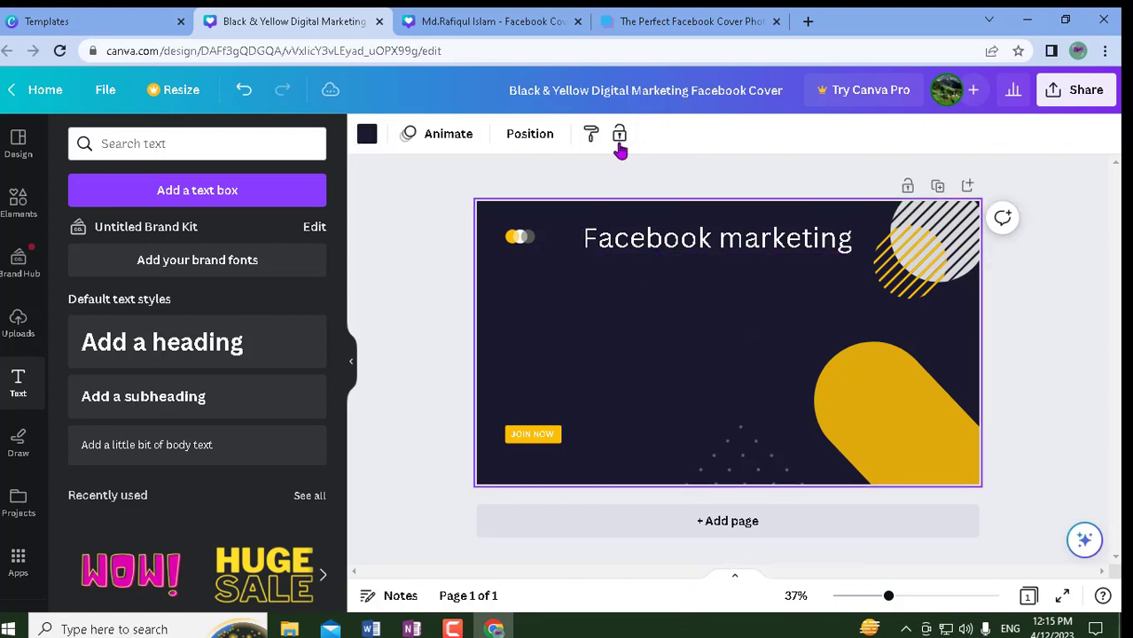
click(639, 240)
click(648, 135)
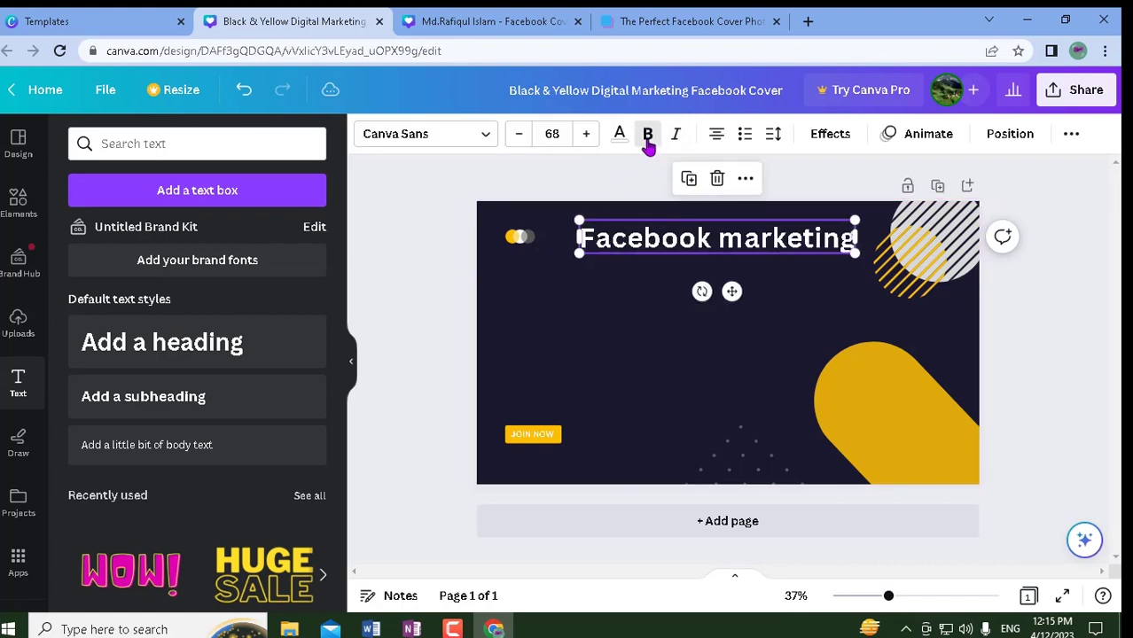
click(642, 330)
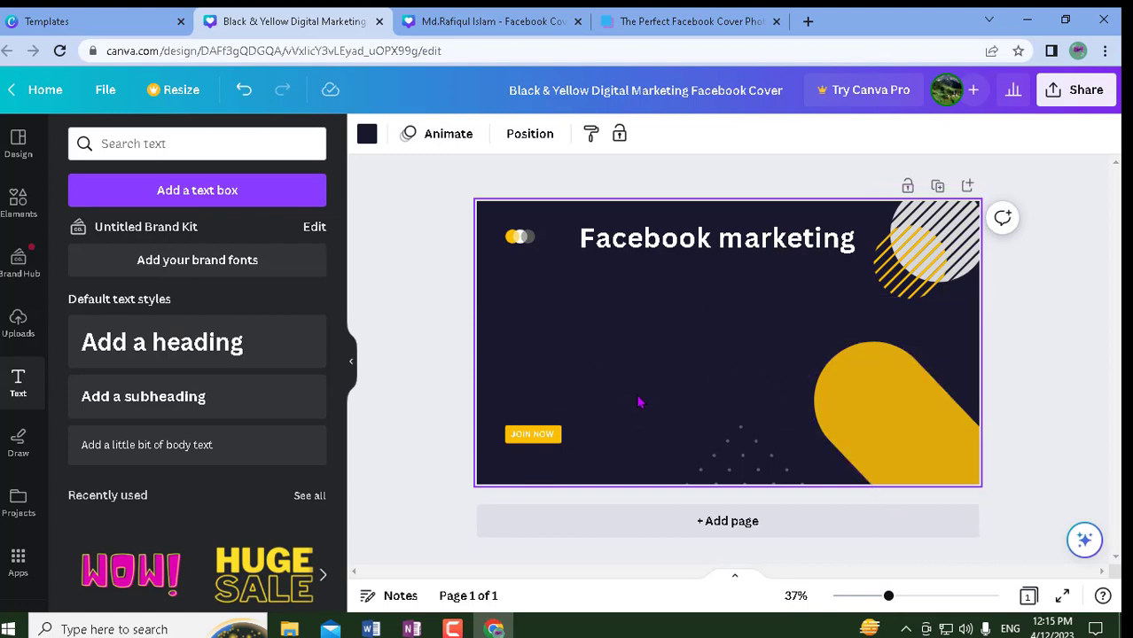
- Open the Share panel for the Black & Yellow cover
click(1082, 88)
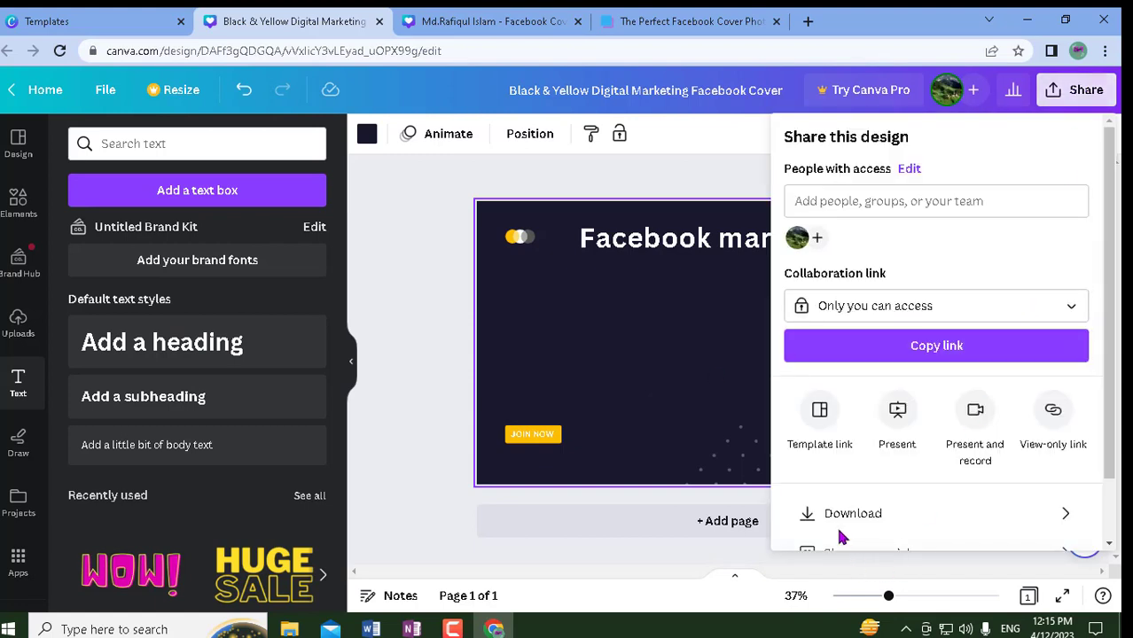